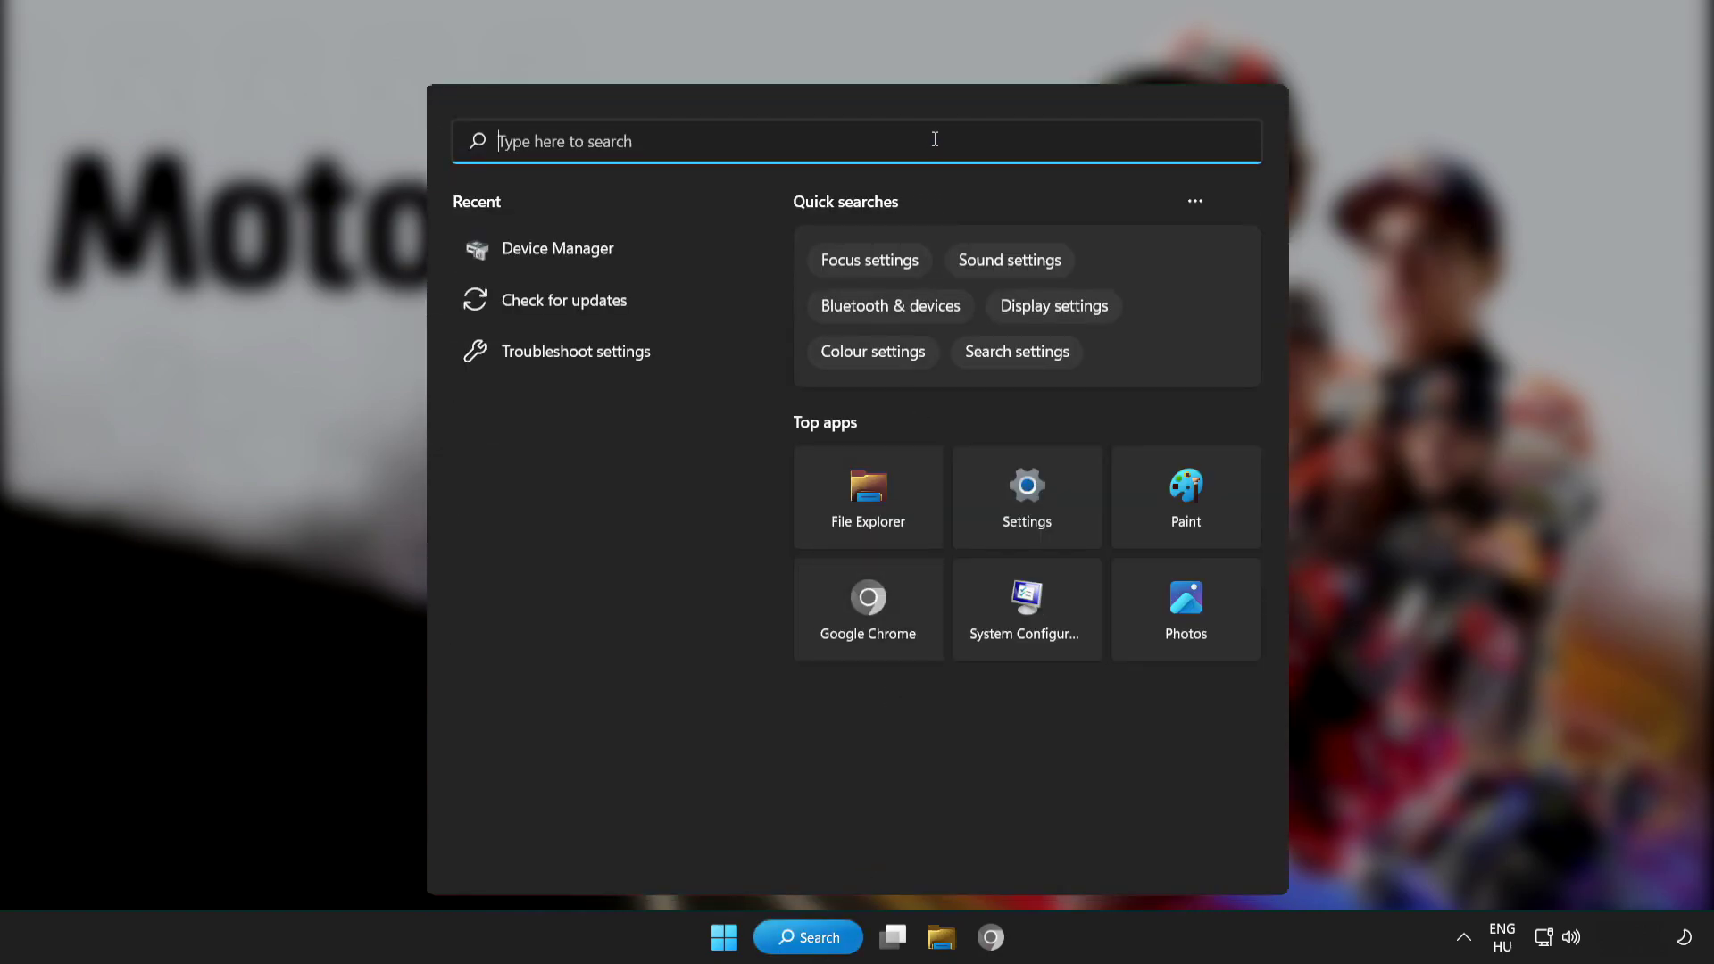
# Search Windows for "device manager", open Device Manager and maximize its window
pyautogui.write('device m')
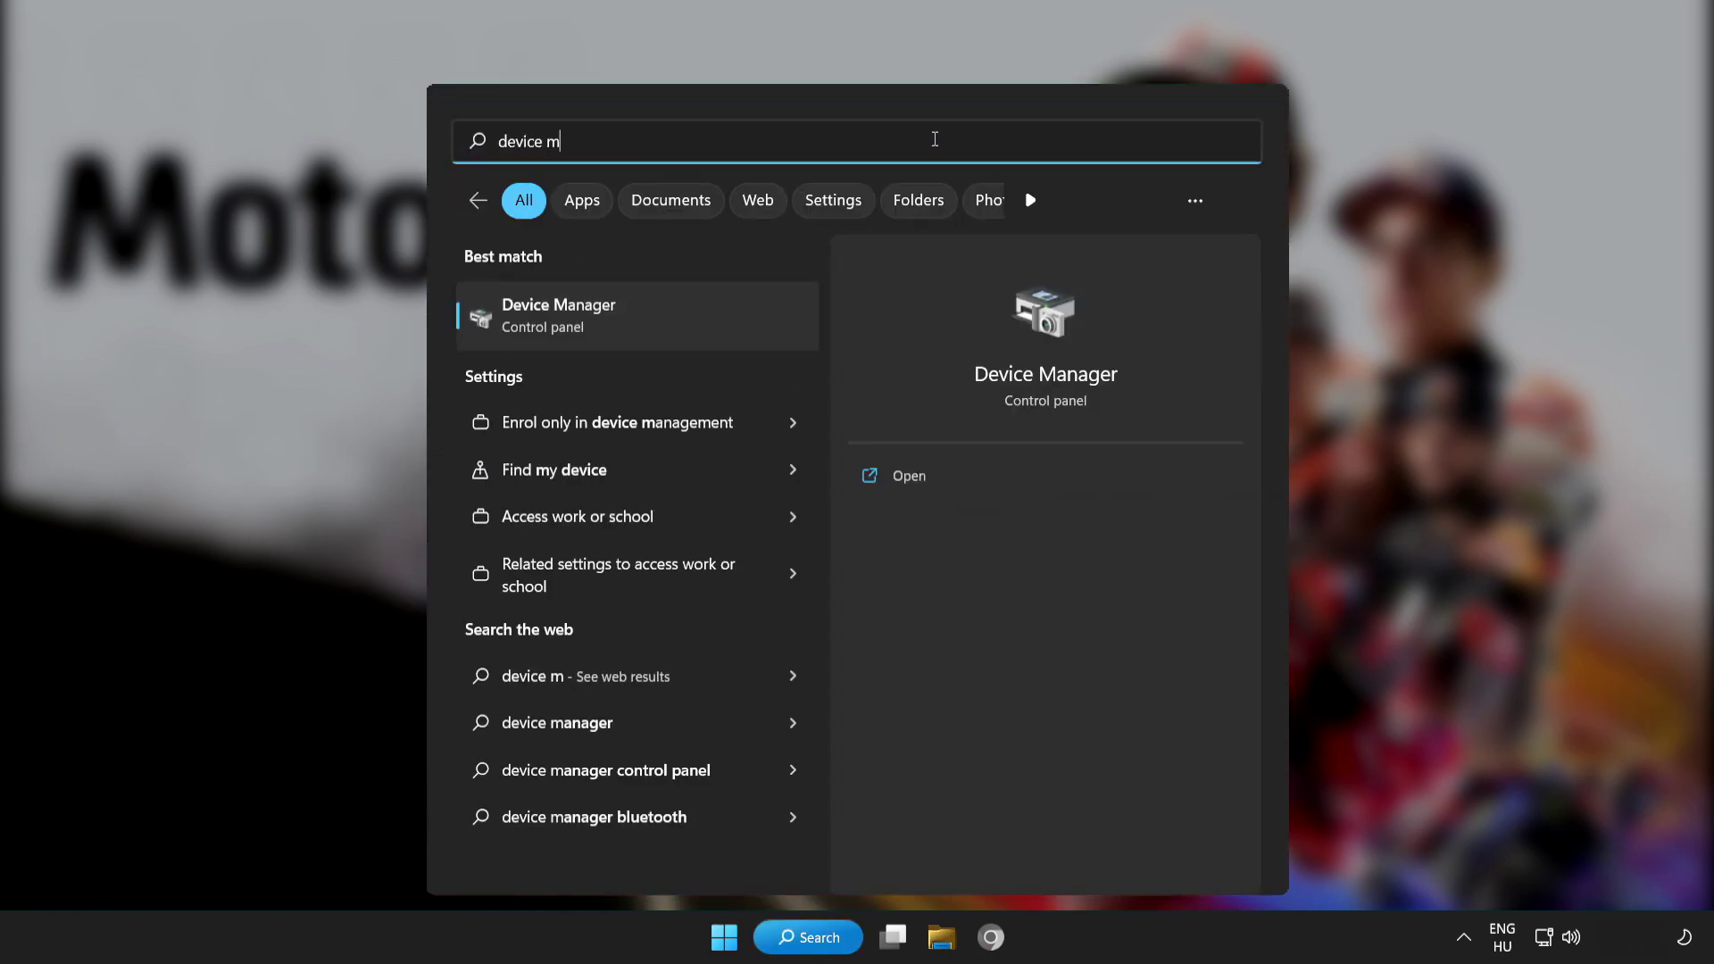
pyautogui.write('anager')
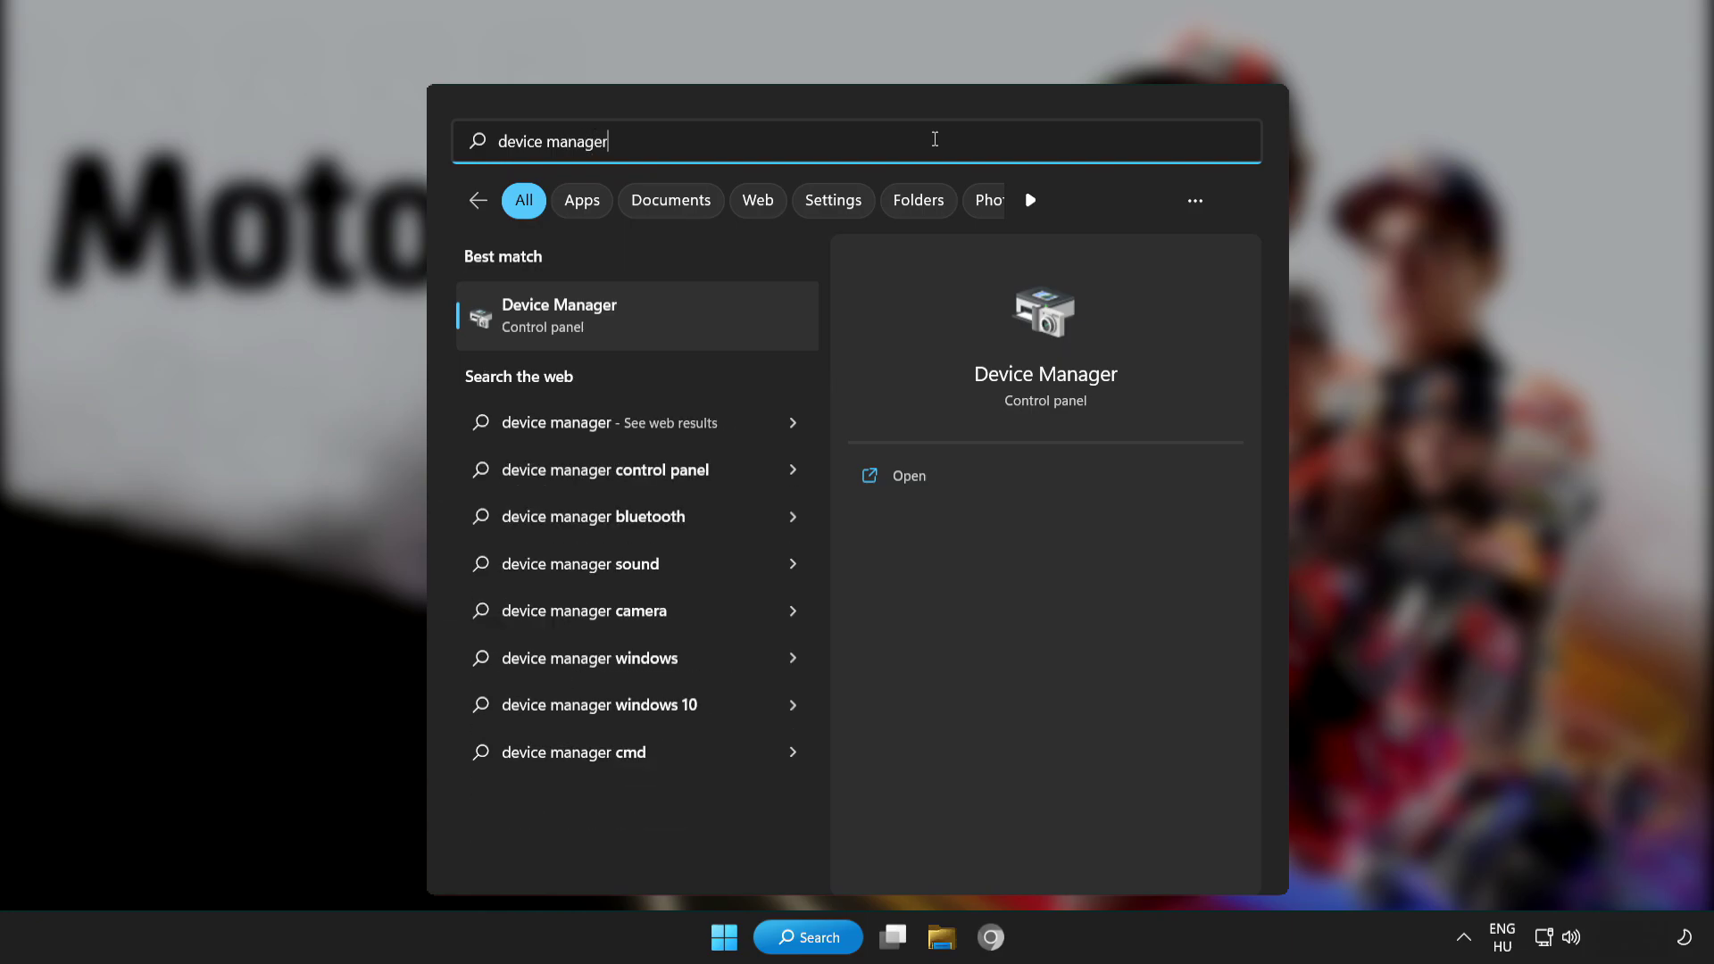
pyautogui.click(710, 313)
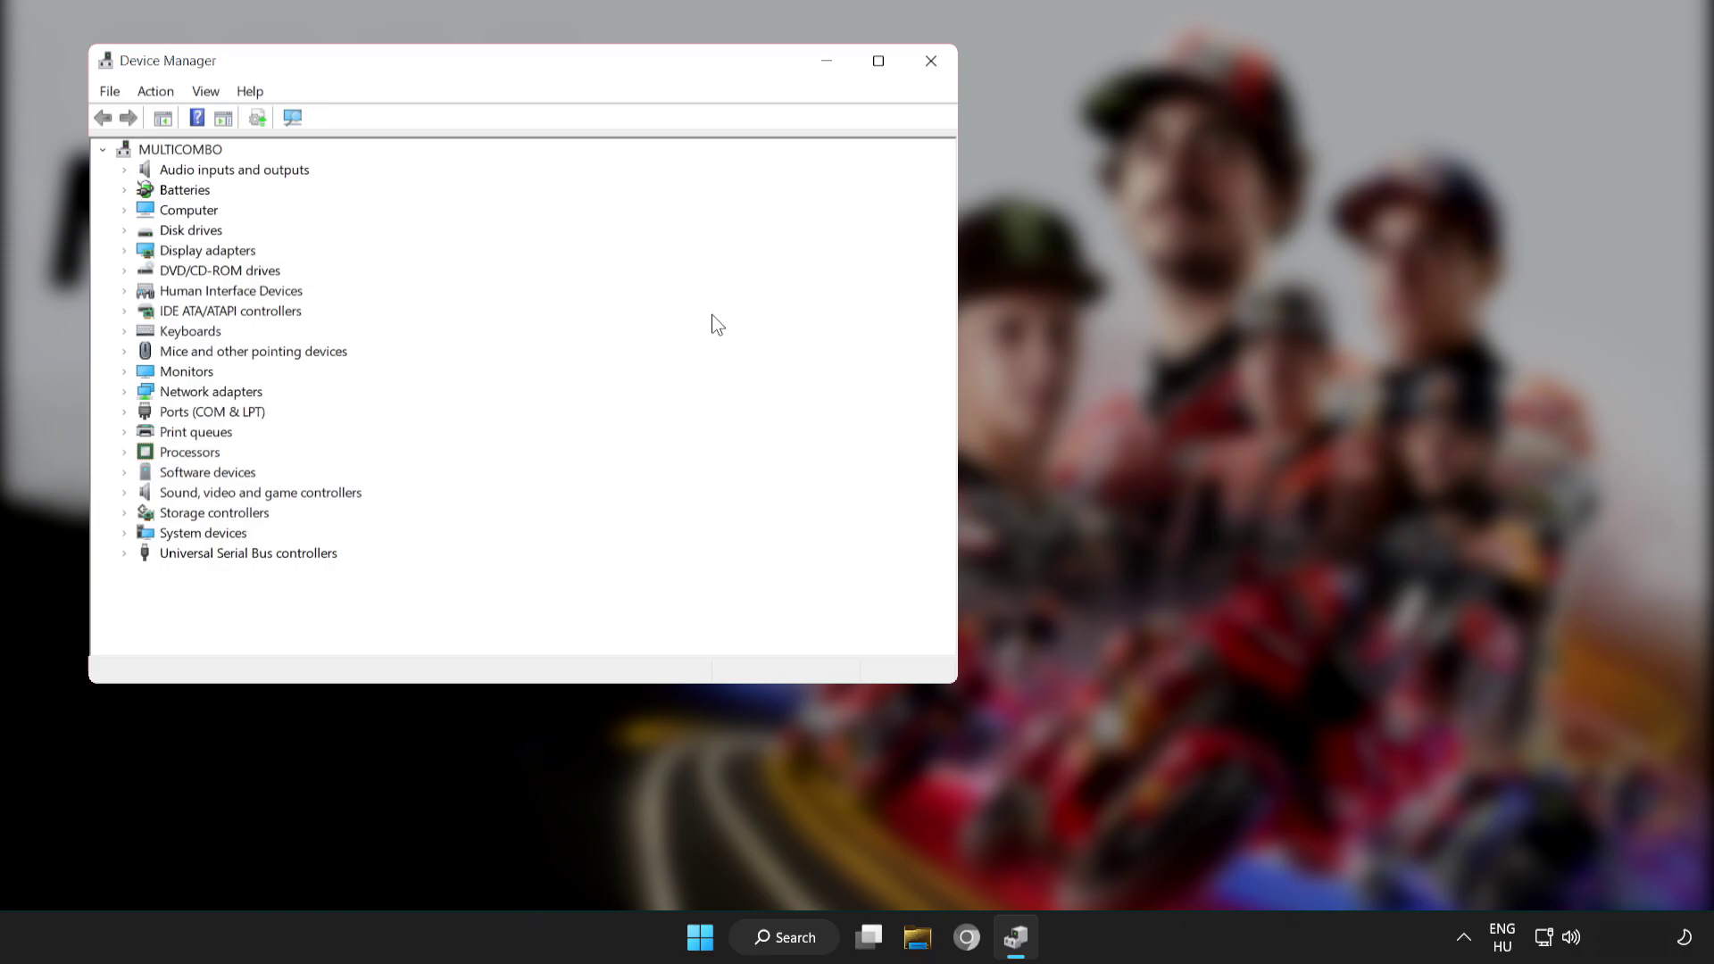
pyautogui.click(877, 70)
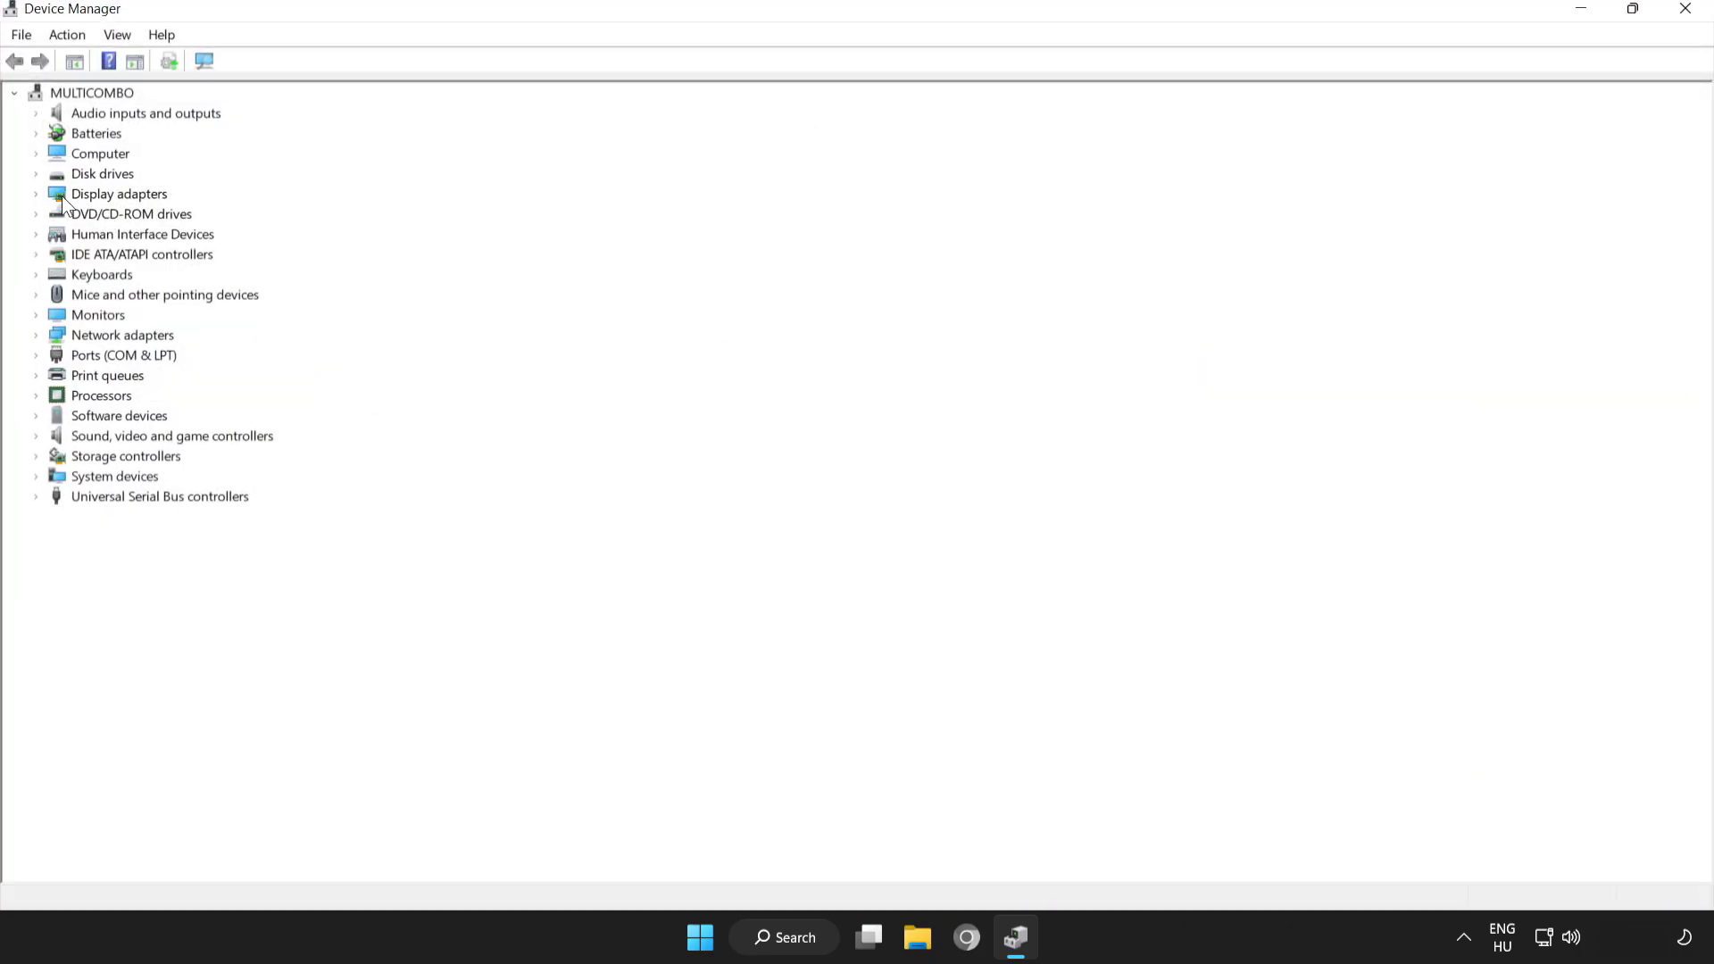
# Run an automatic driver update for the VMware SVGA 3D display adapter, then close Device Manager
pyautogui.click(101, 198)
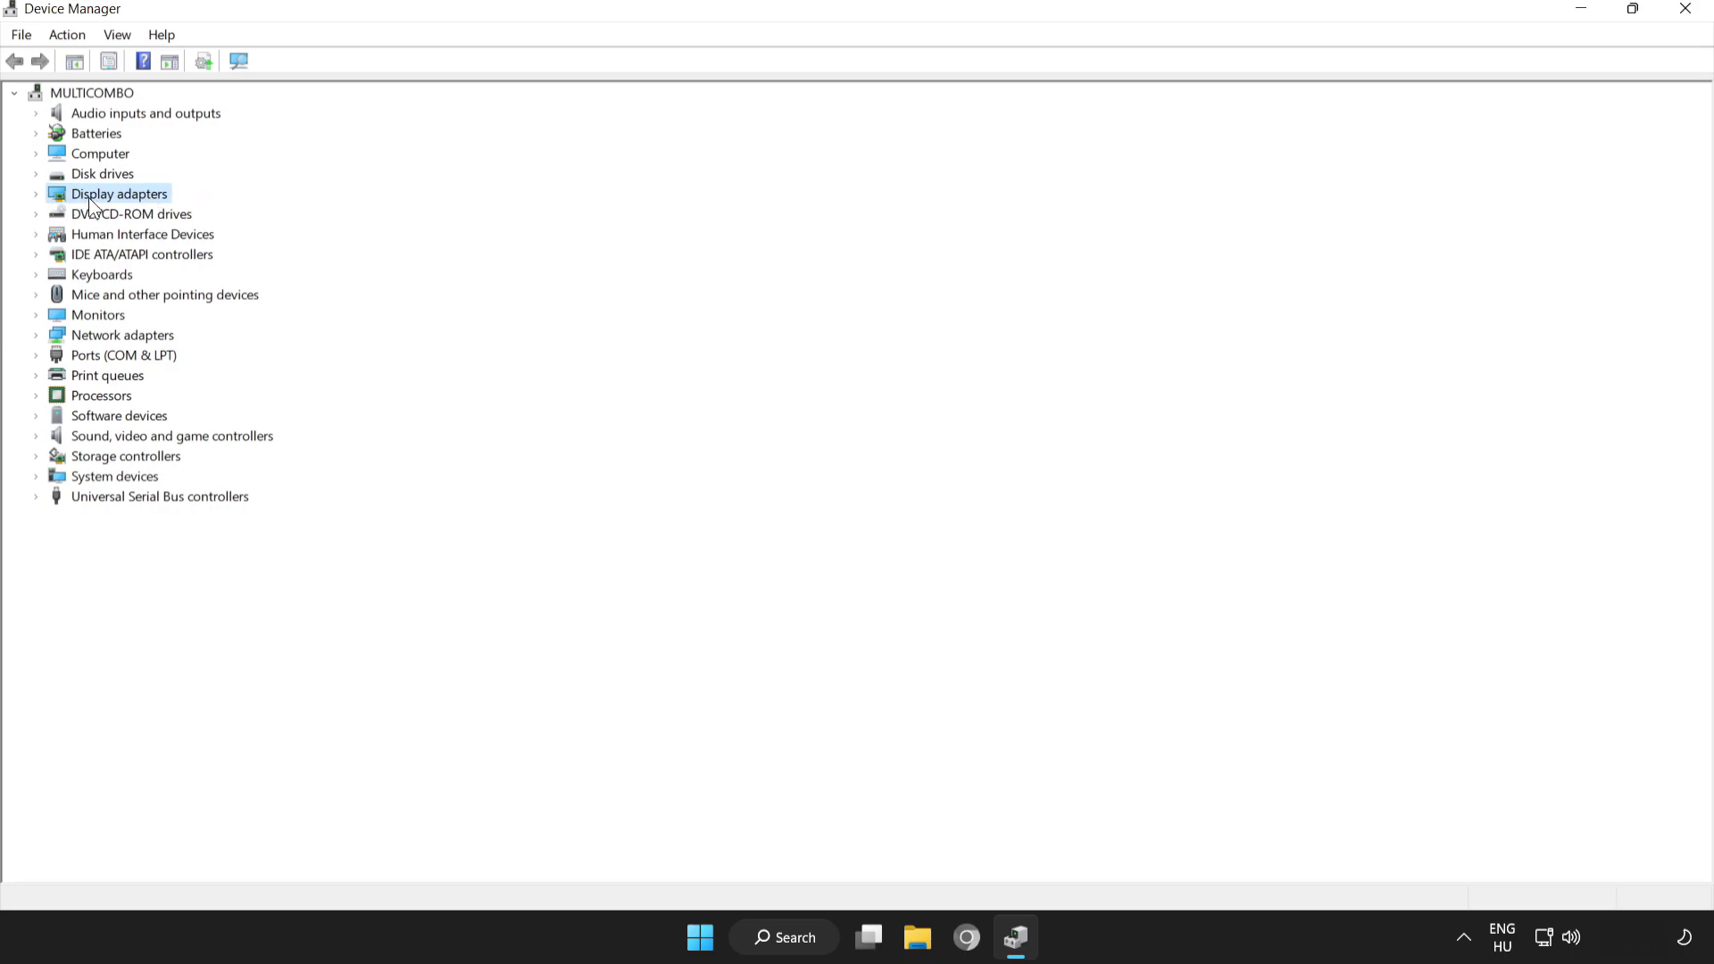
pyautogui.click(34, 195)
pyautogui.click(108, 217)
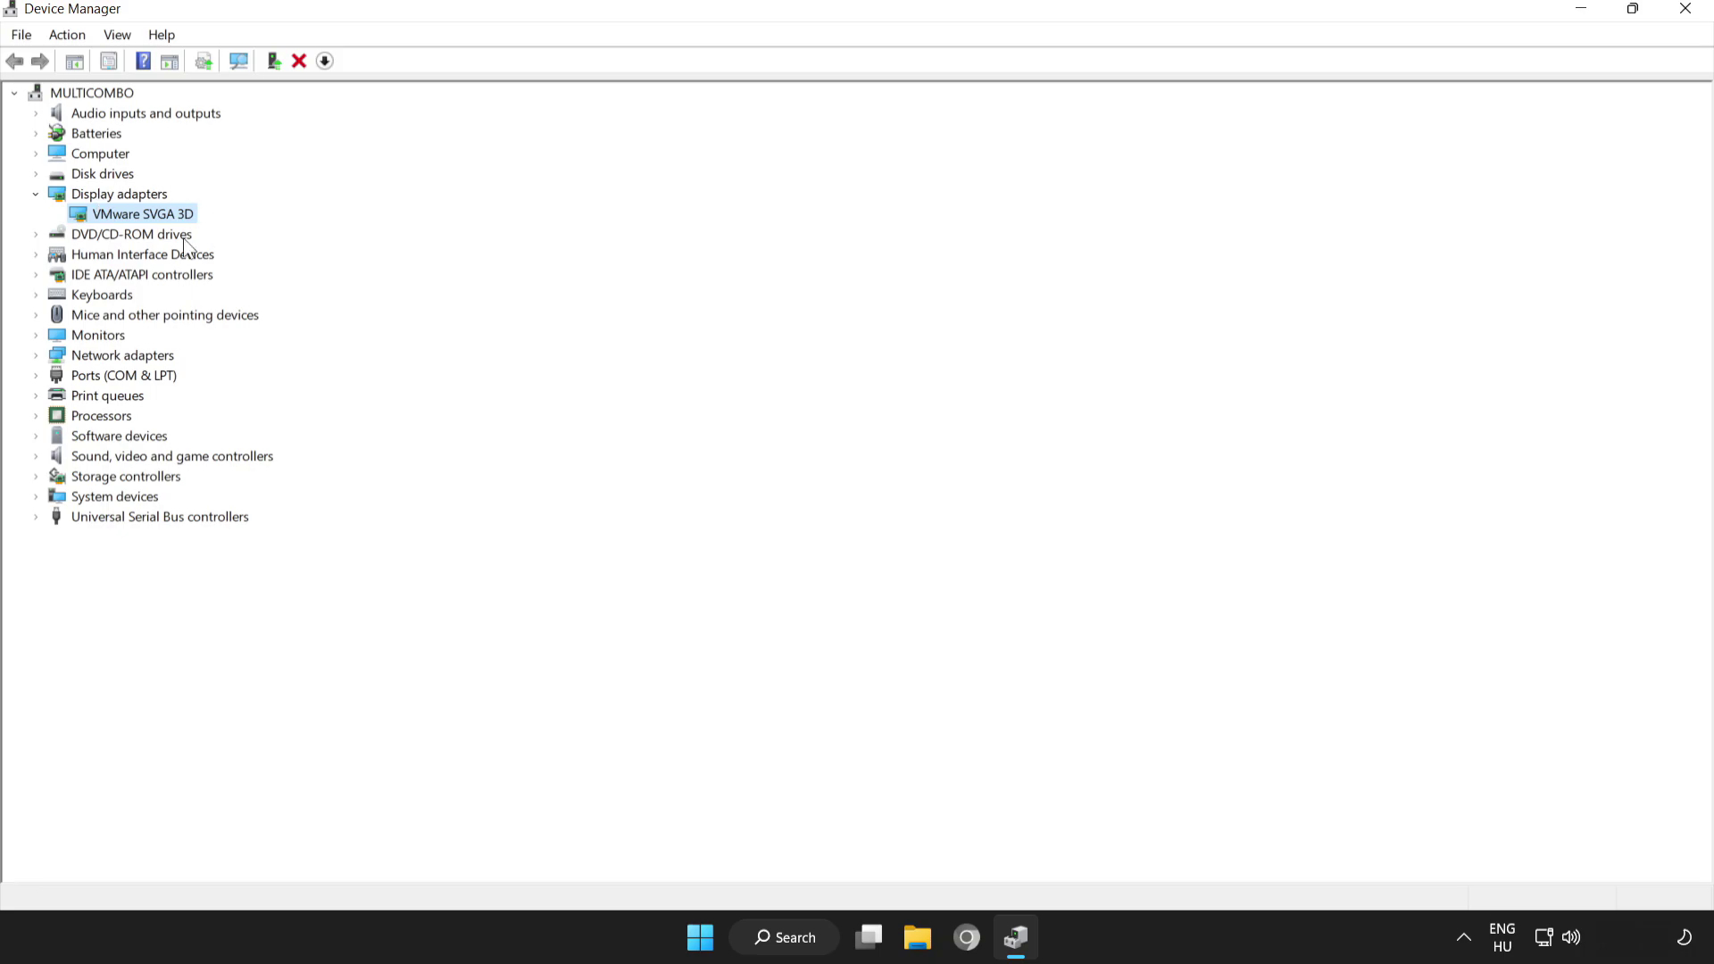
pyautogui.rightClick(127, 213)
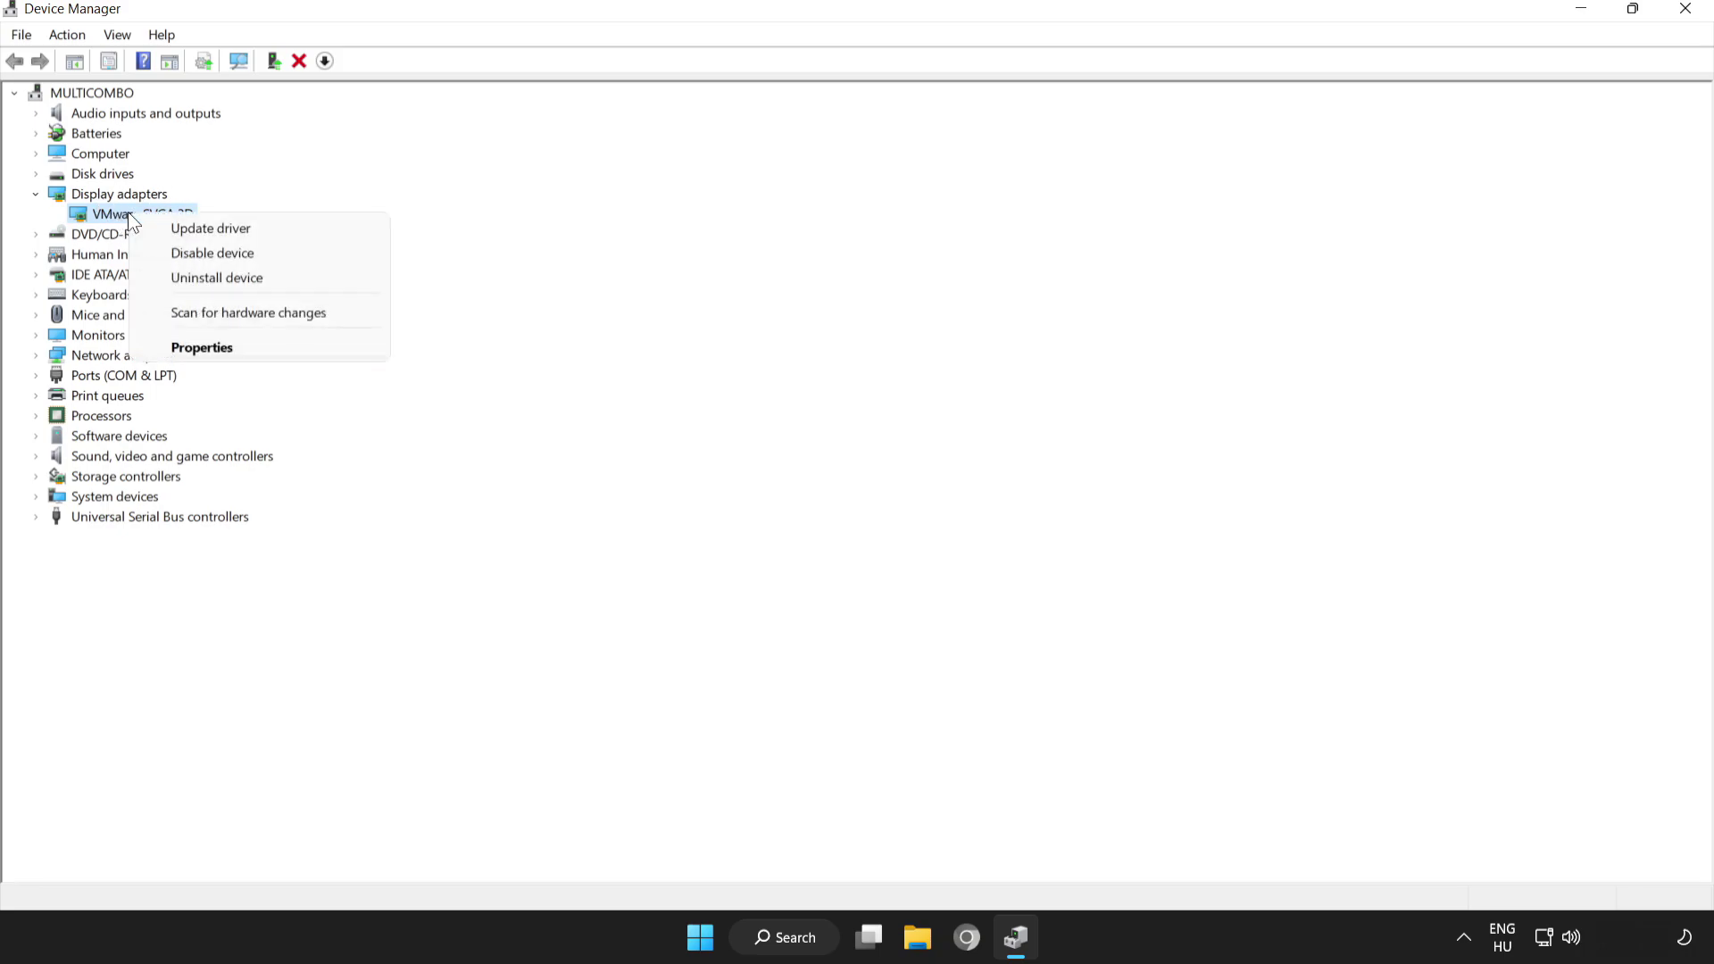
pyautogui.click(210, 229)
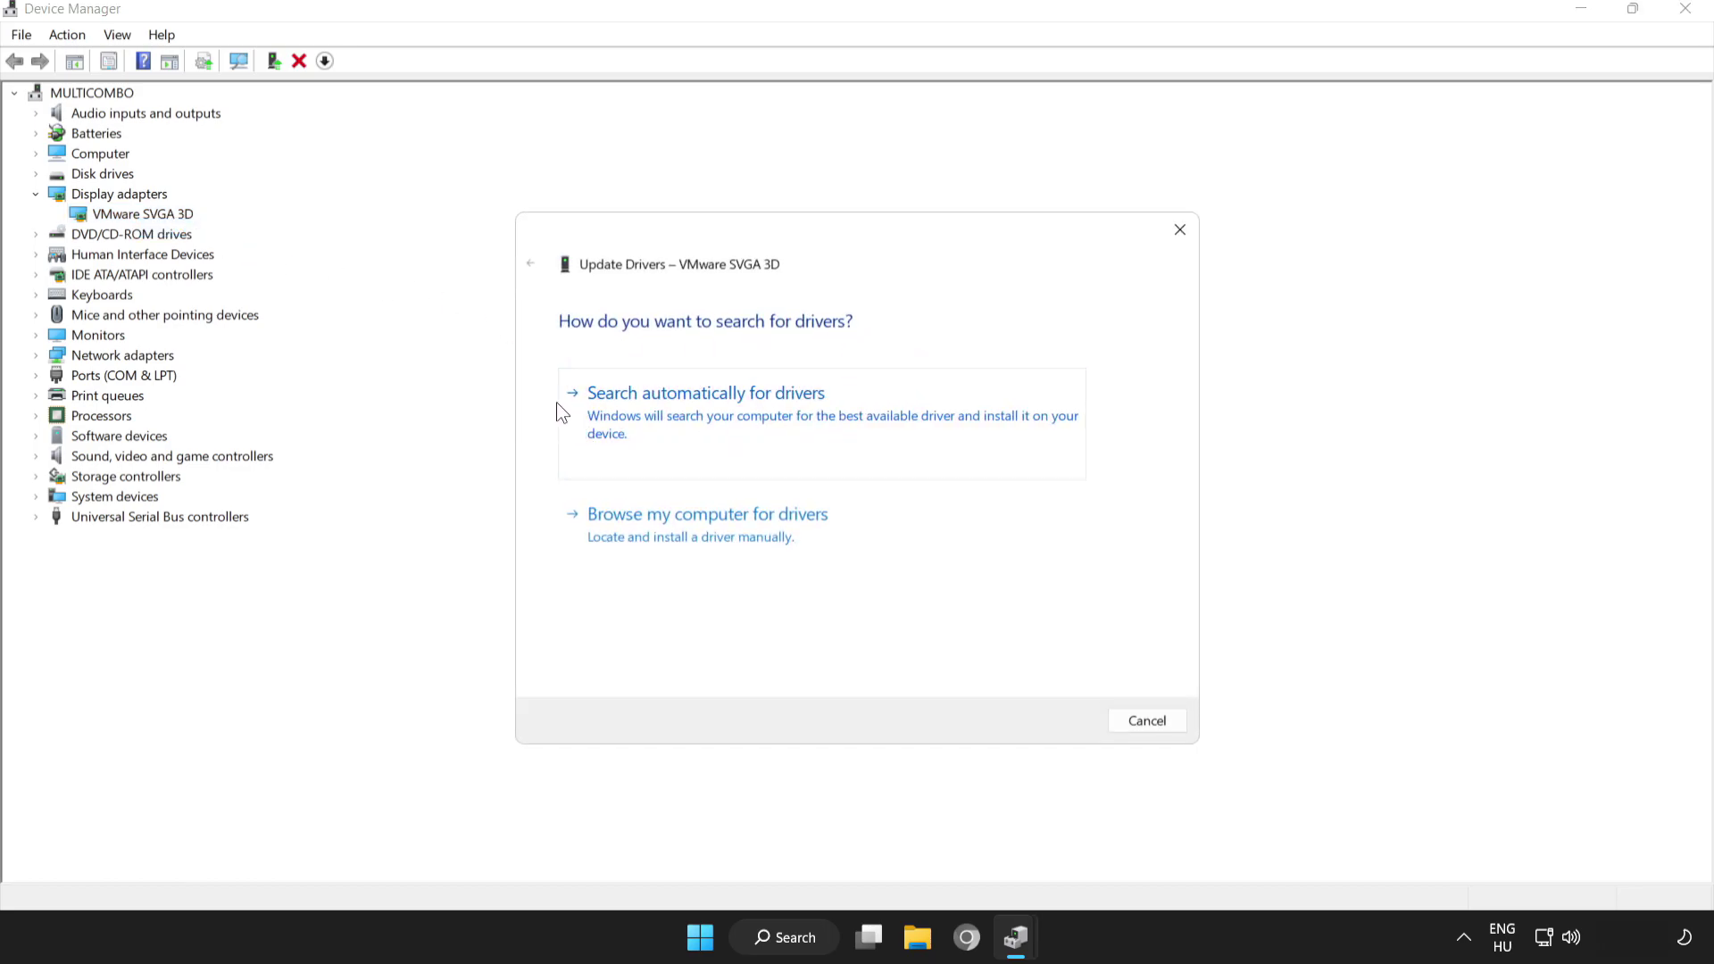
pyautogui.click(728, 402)
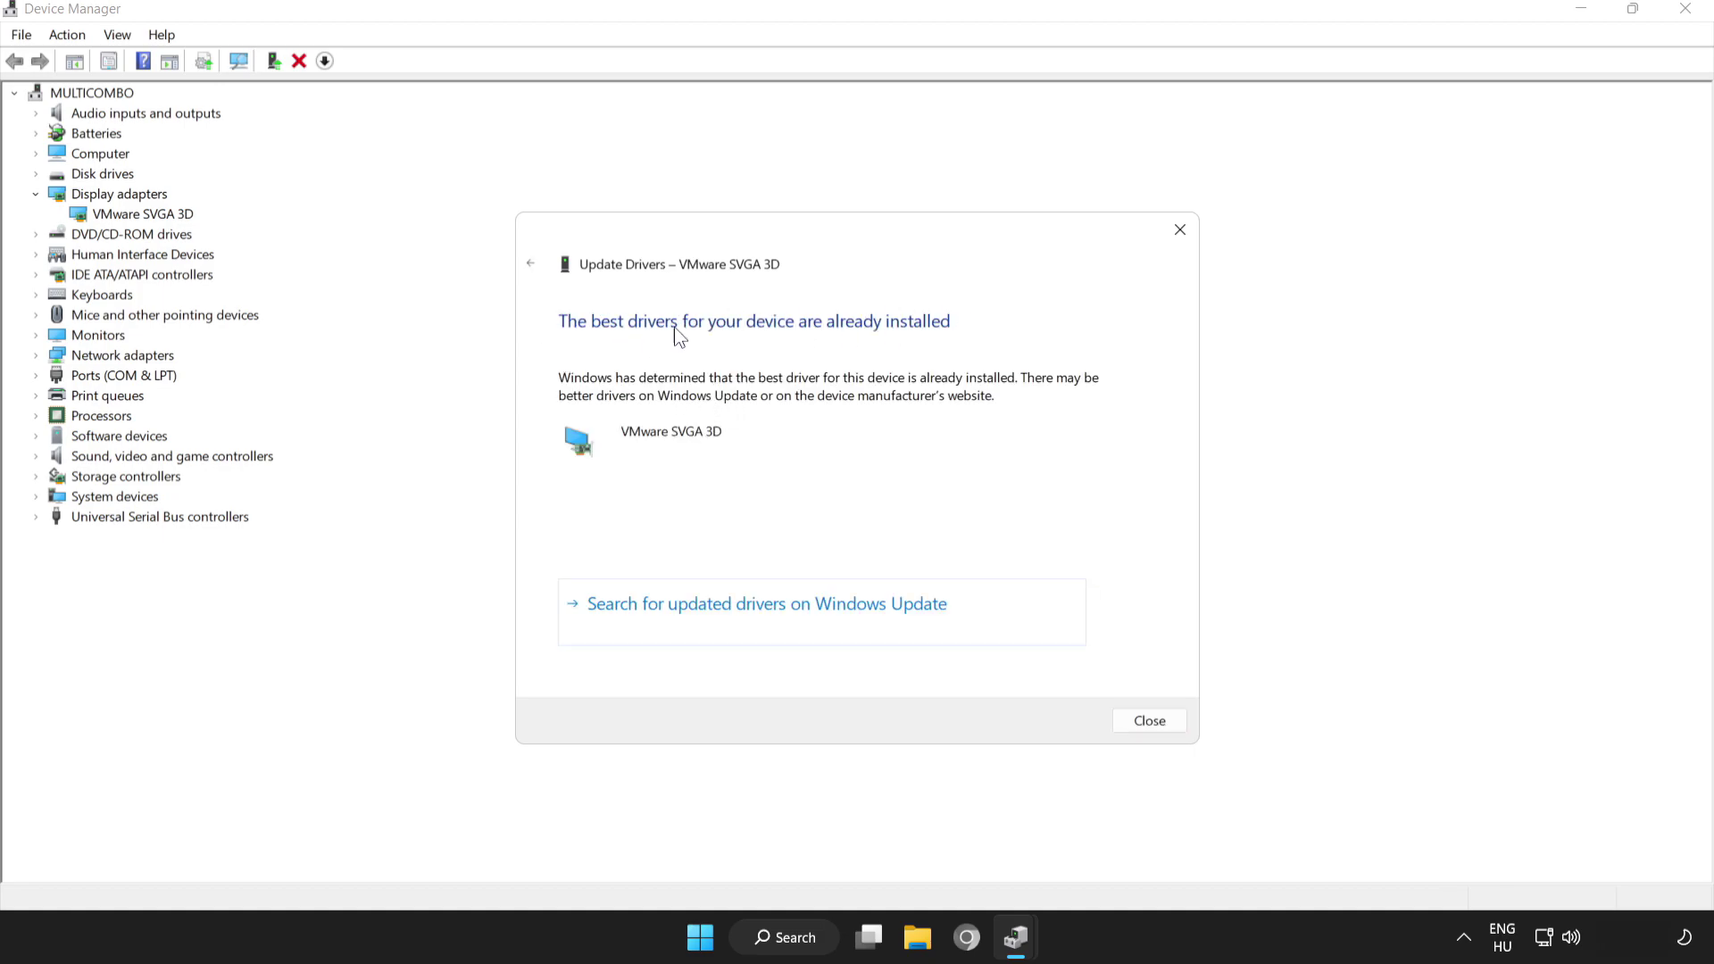
pyautogui.click(1150, 721)
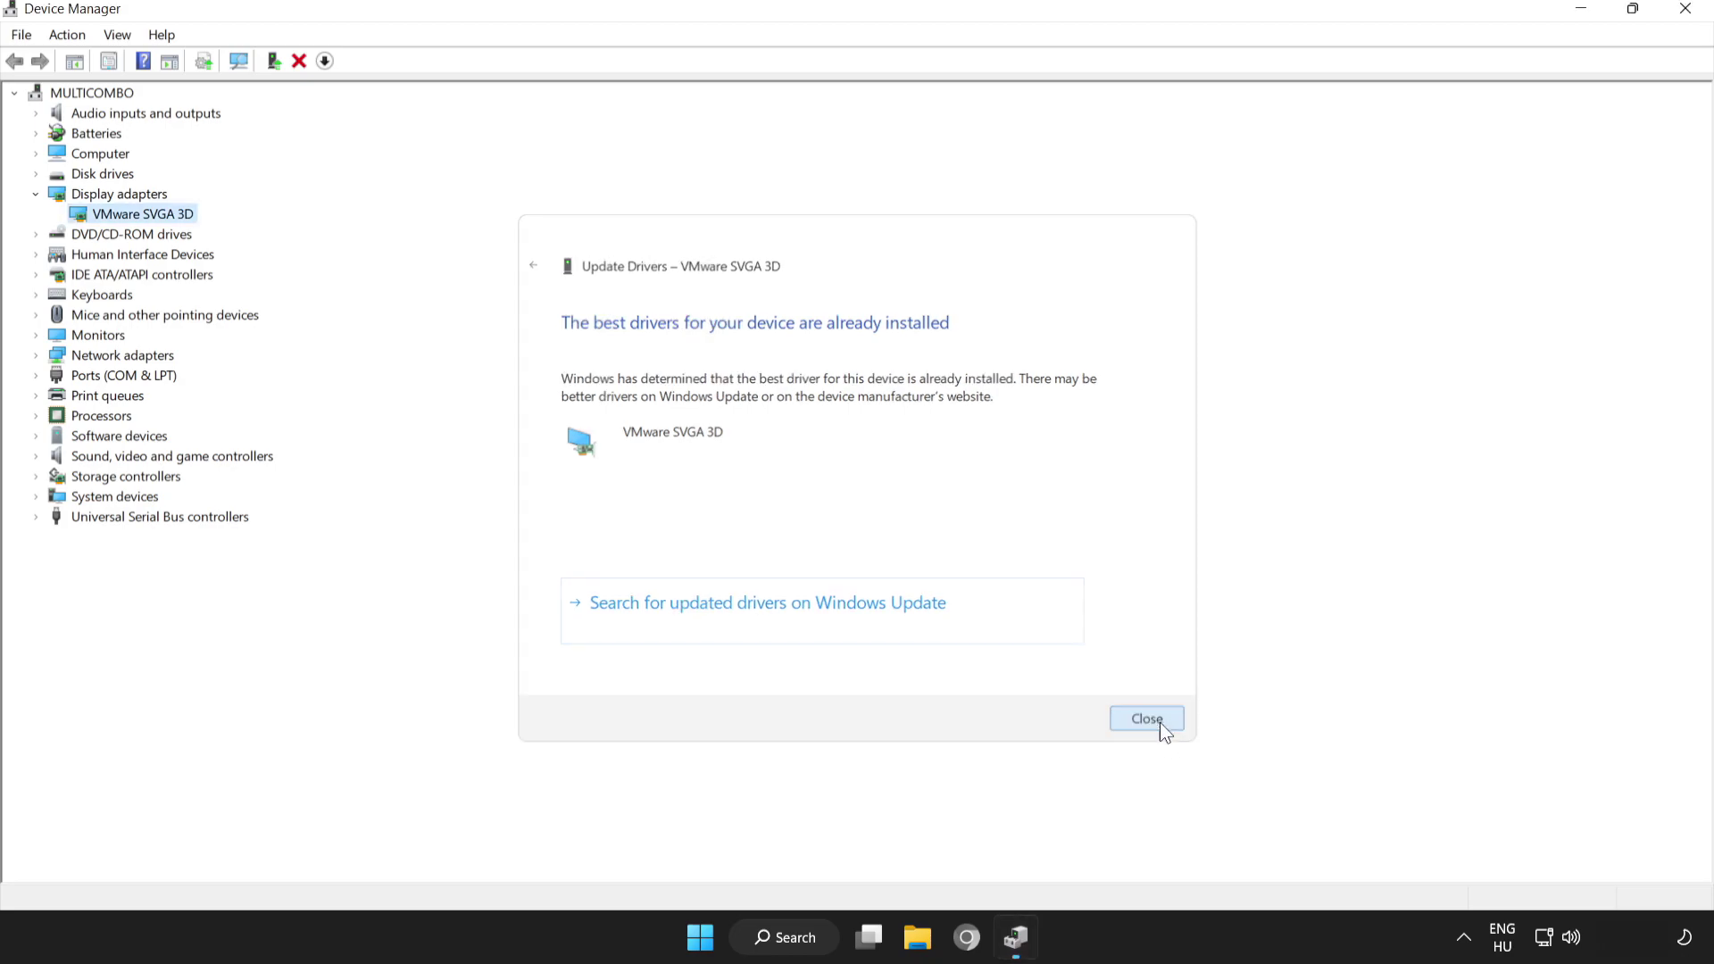
pyautogui.click(1686, 11)
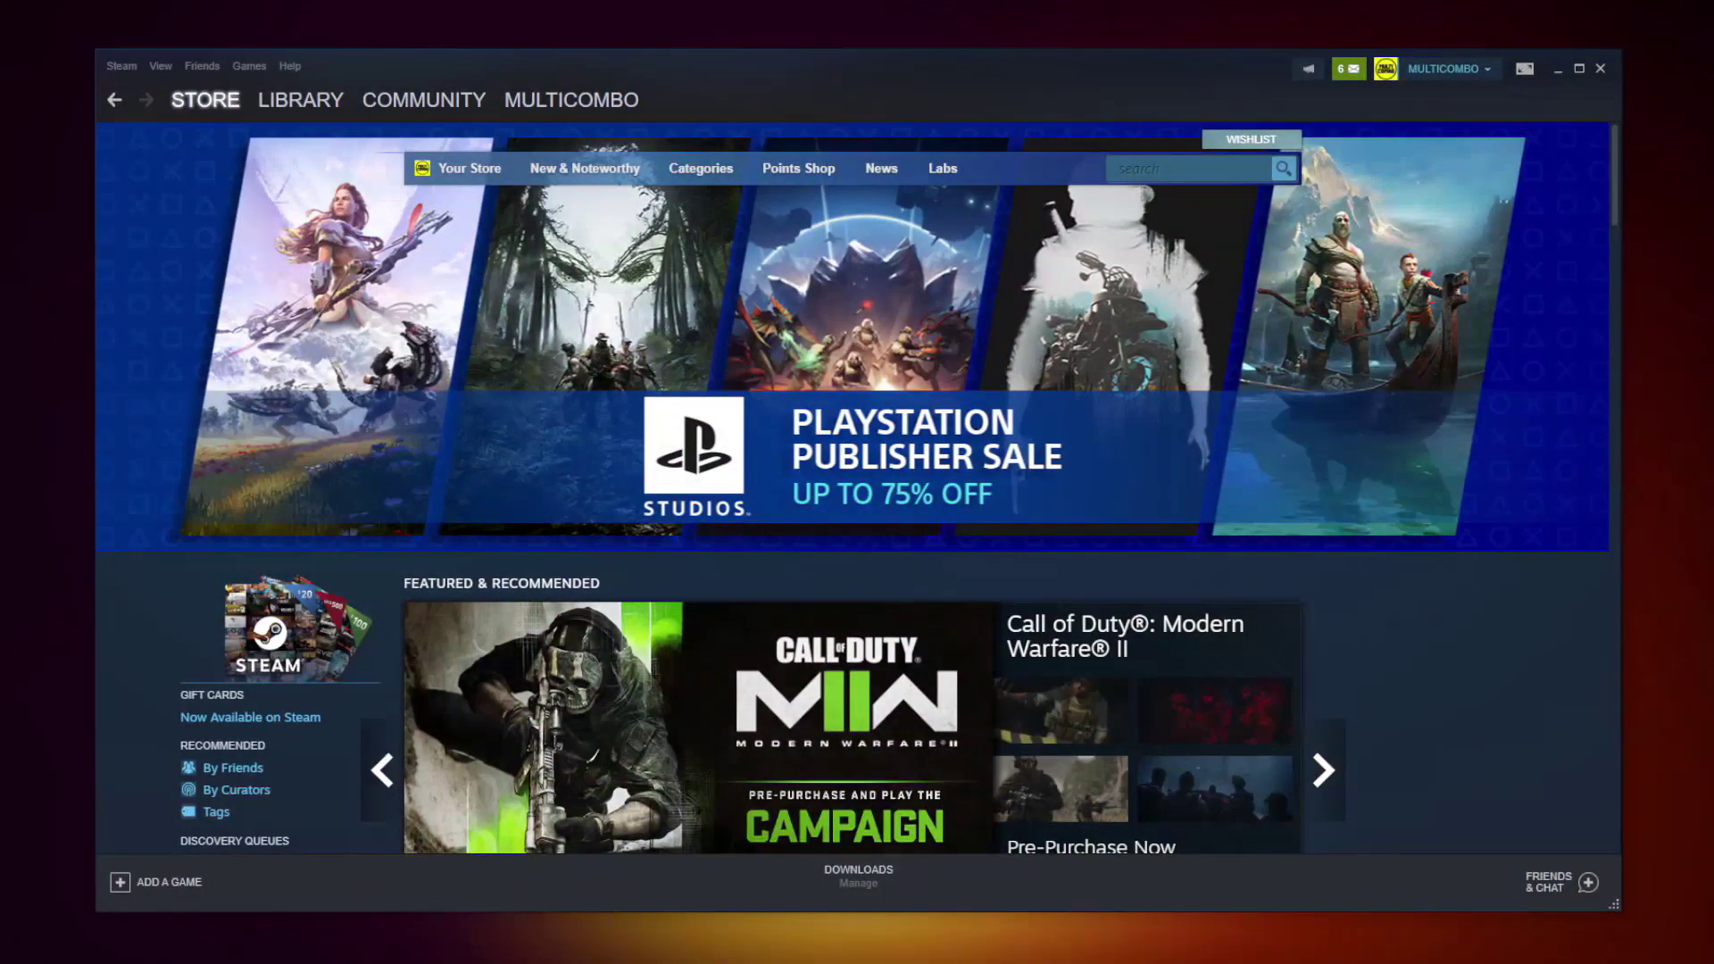
# In Steam, open the properties of the favorite game in the library and verify the integrity of its game files
pyautogui.click(294, 101)
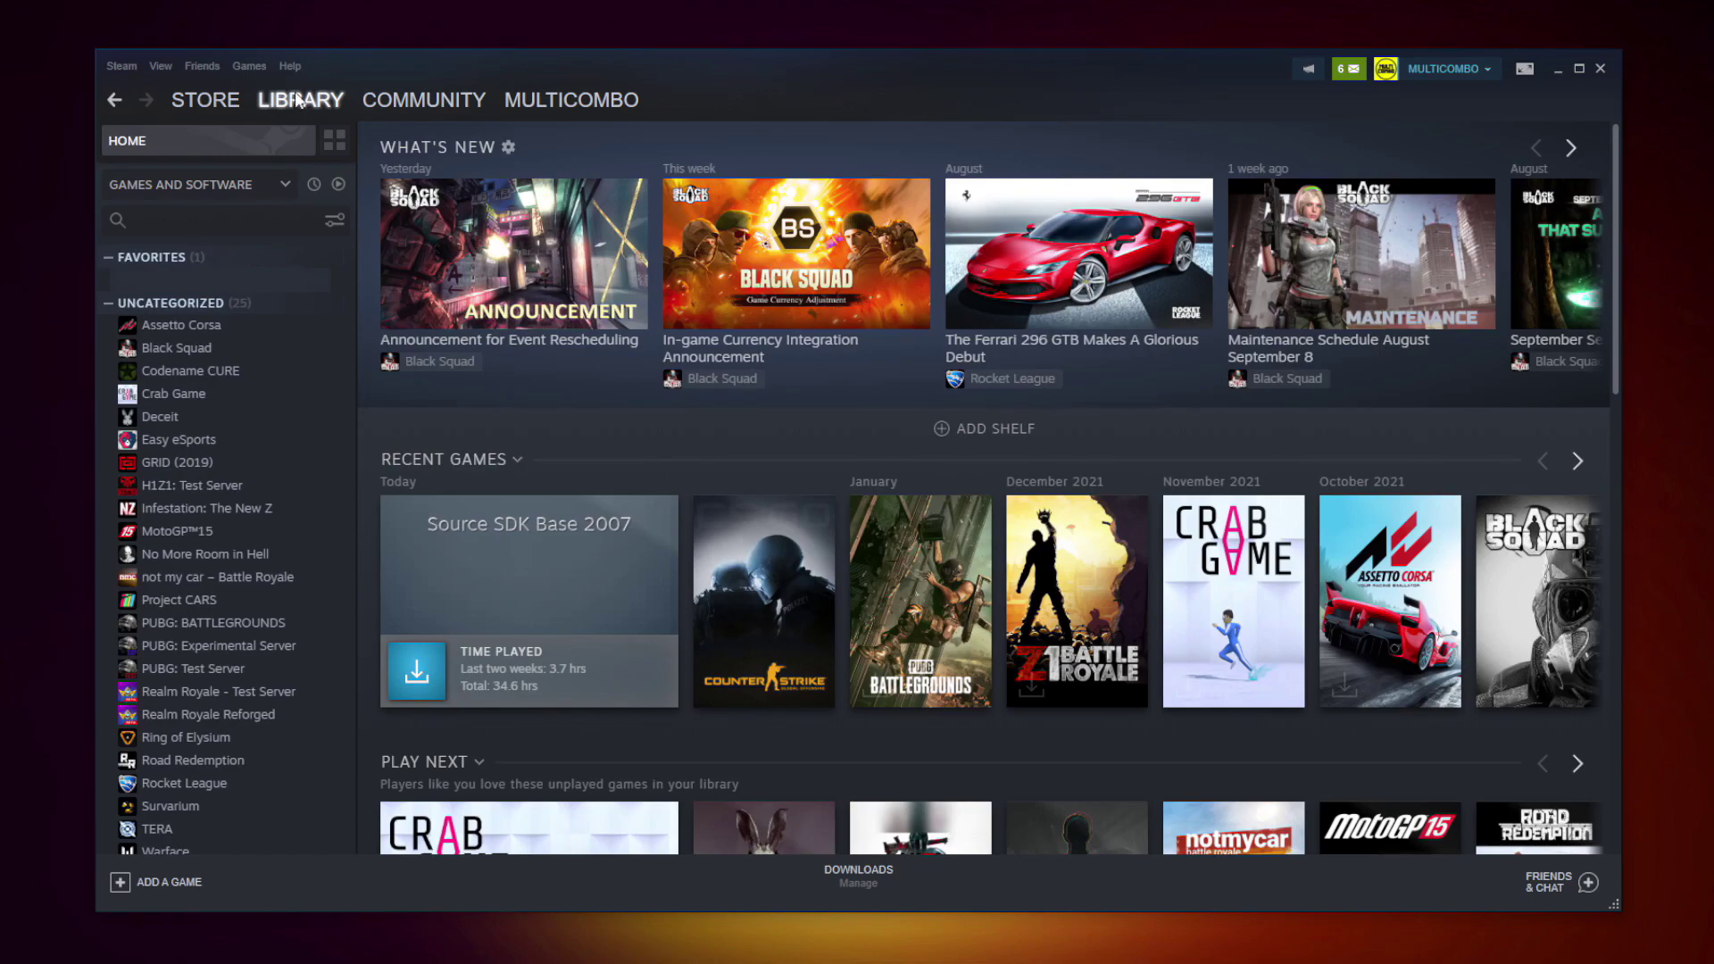
pyautogui.rightClick(337, 290)
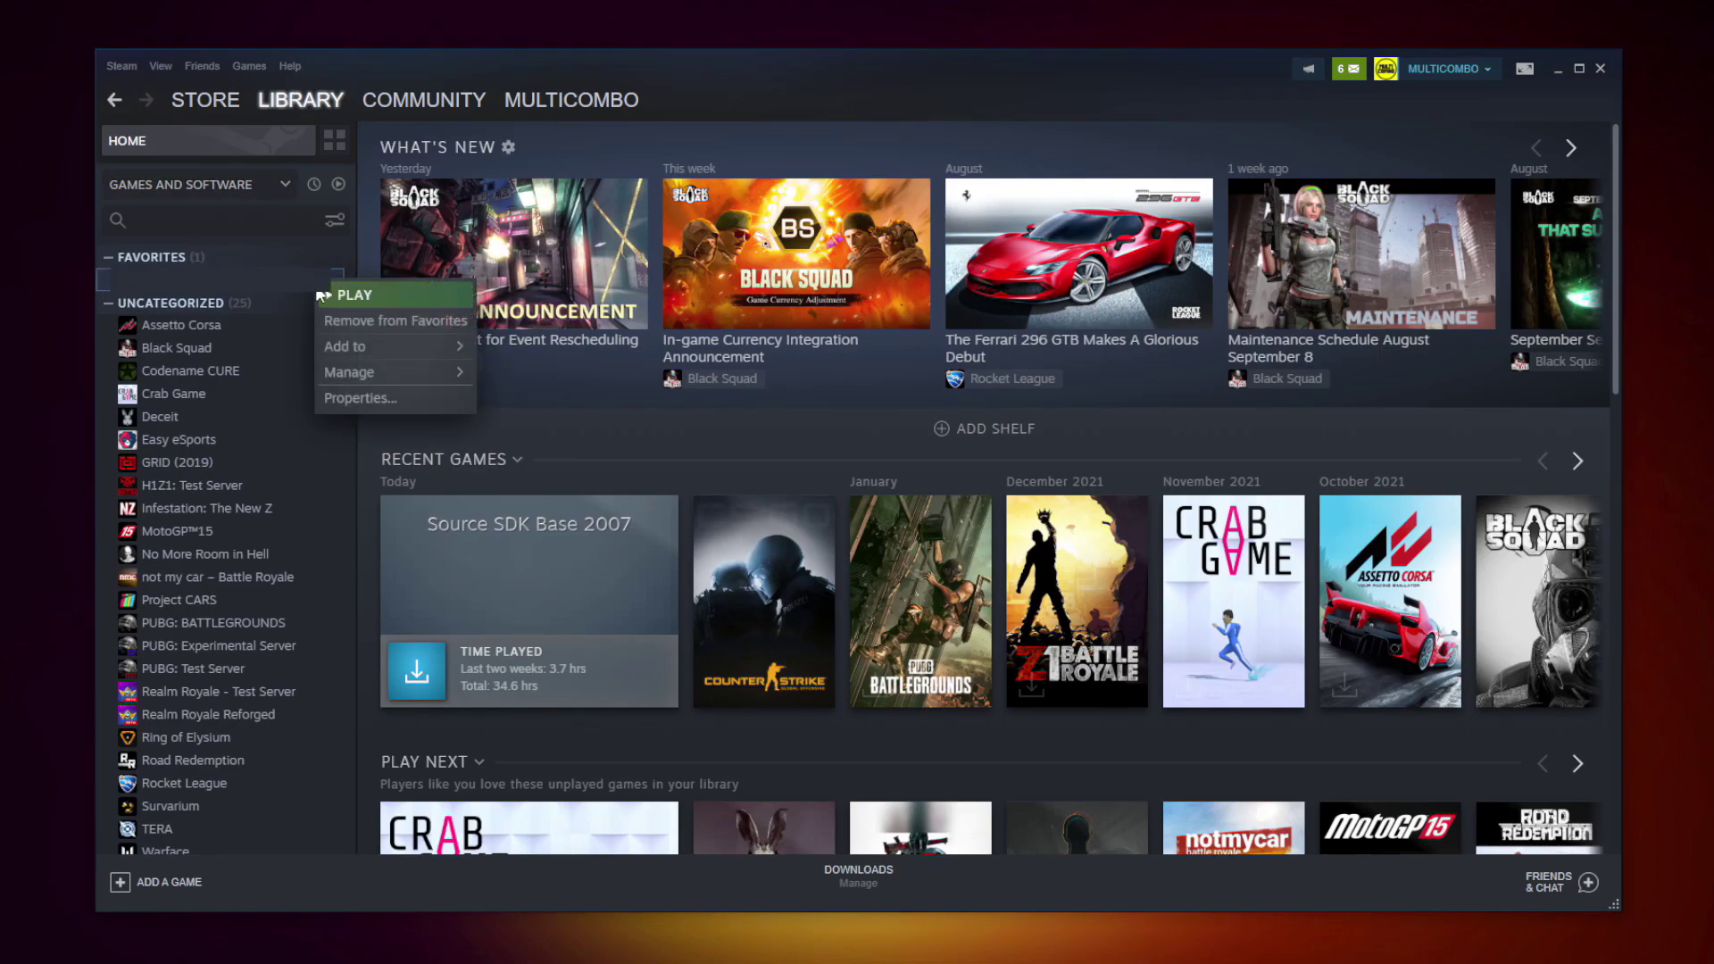
pyautogui.click(382, 397)
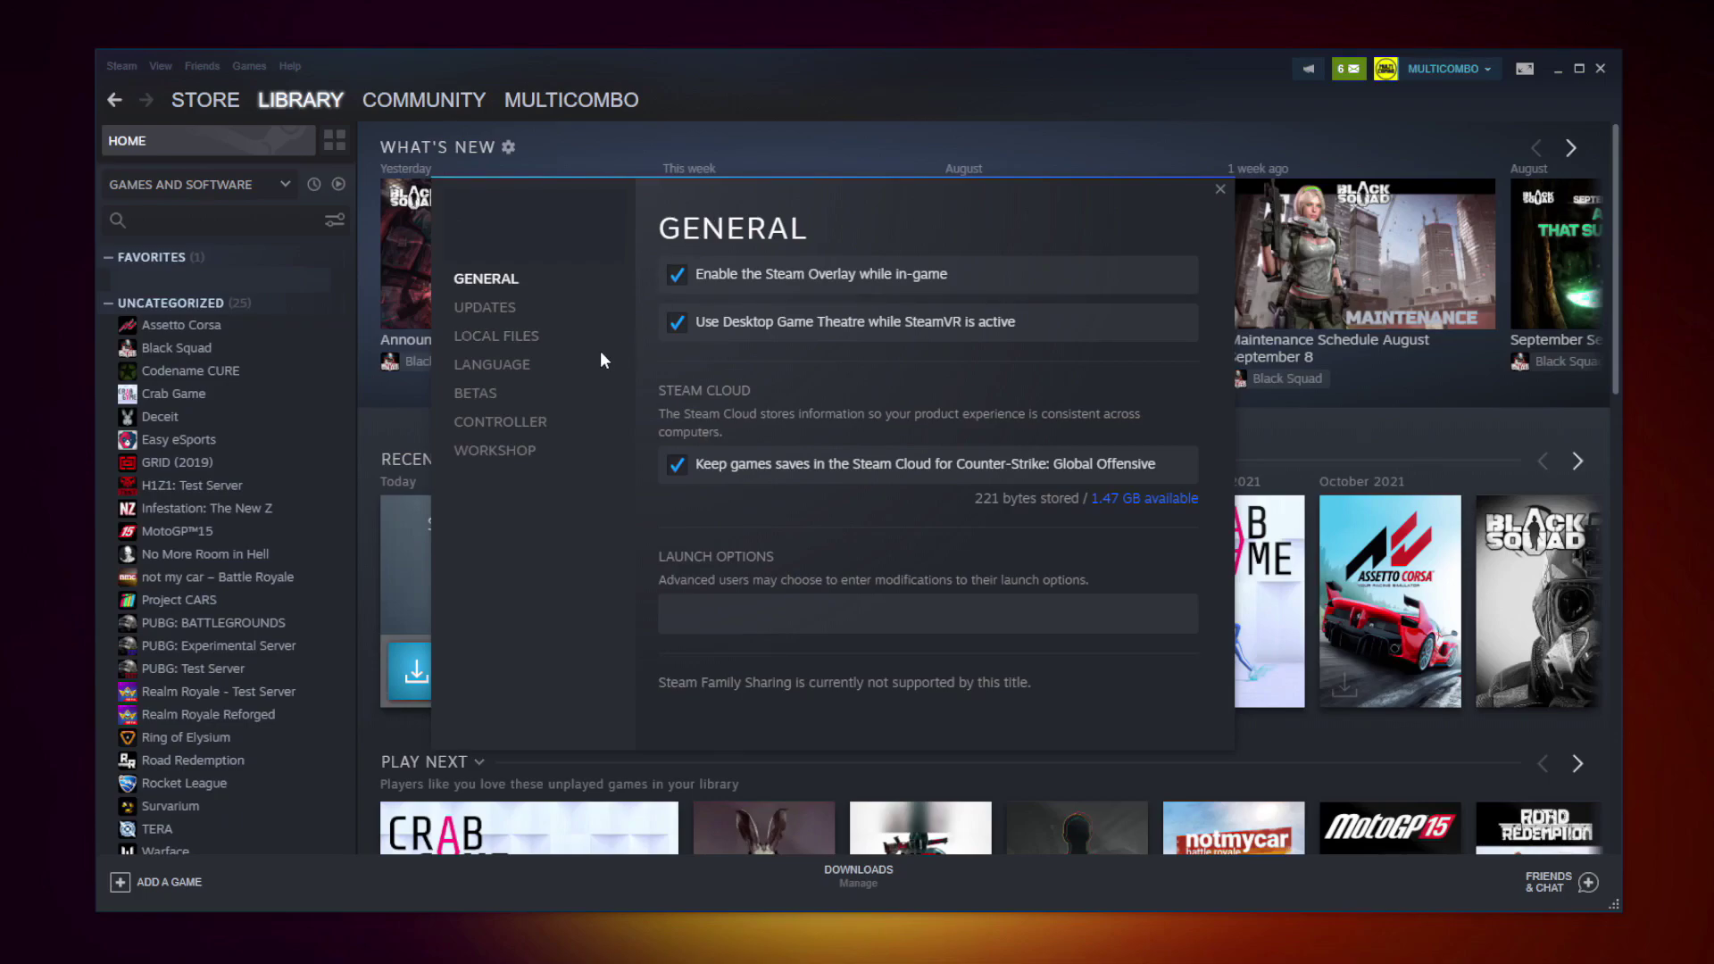
pyautogui.click(500, 337)
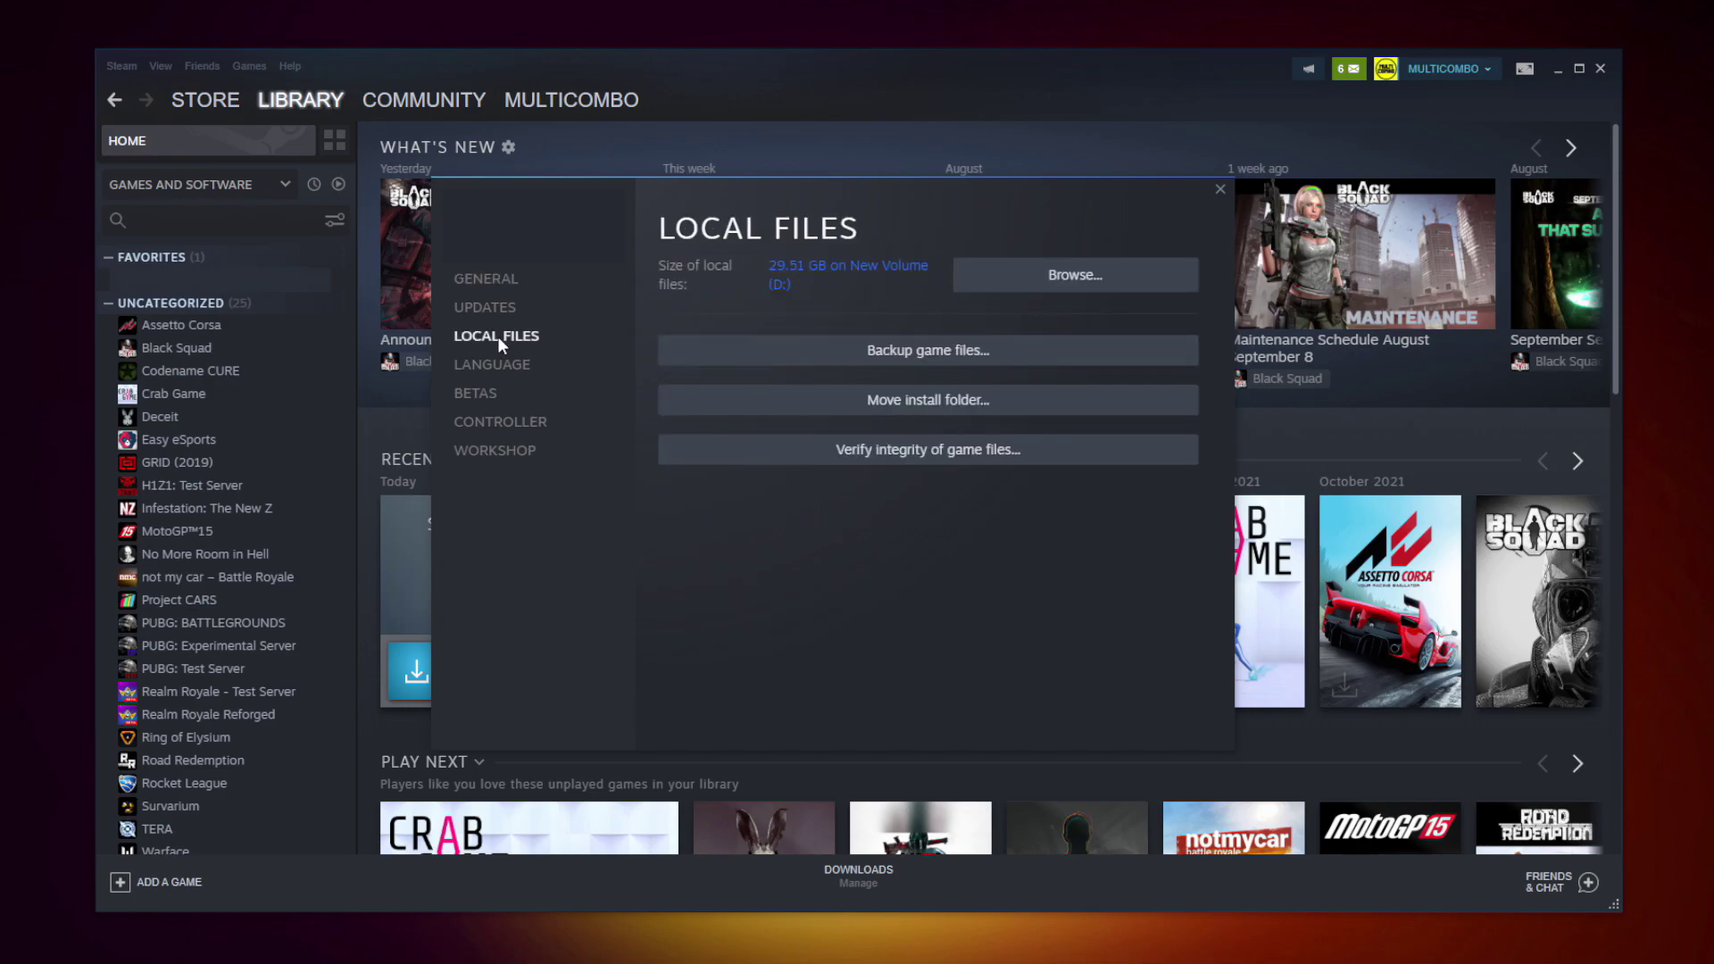
pyautogui.click(928, 451)
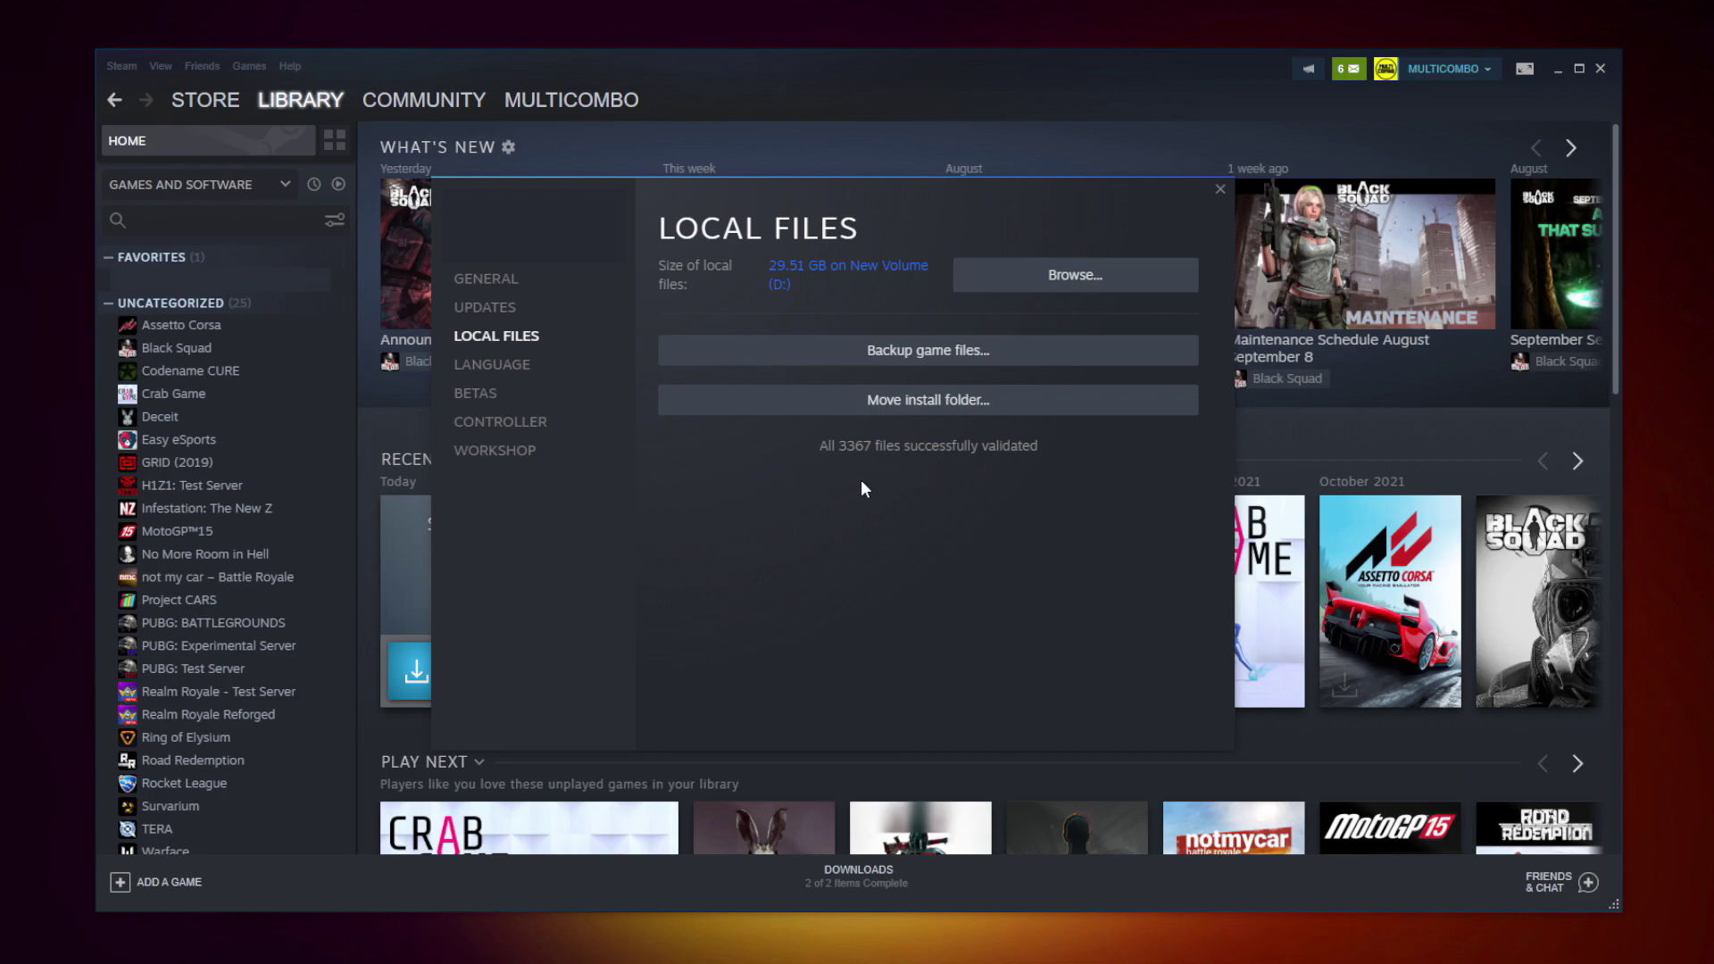
# Browse to the game's local install folder and open the properties of its application file
pyautogui.click(1042, 284)
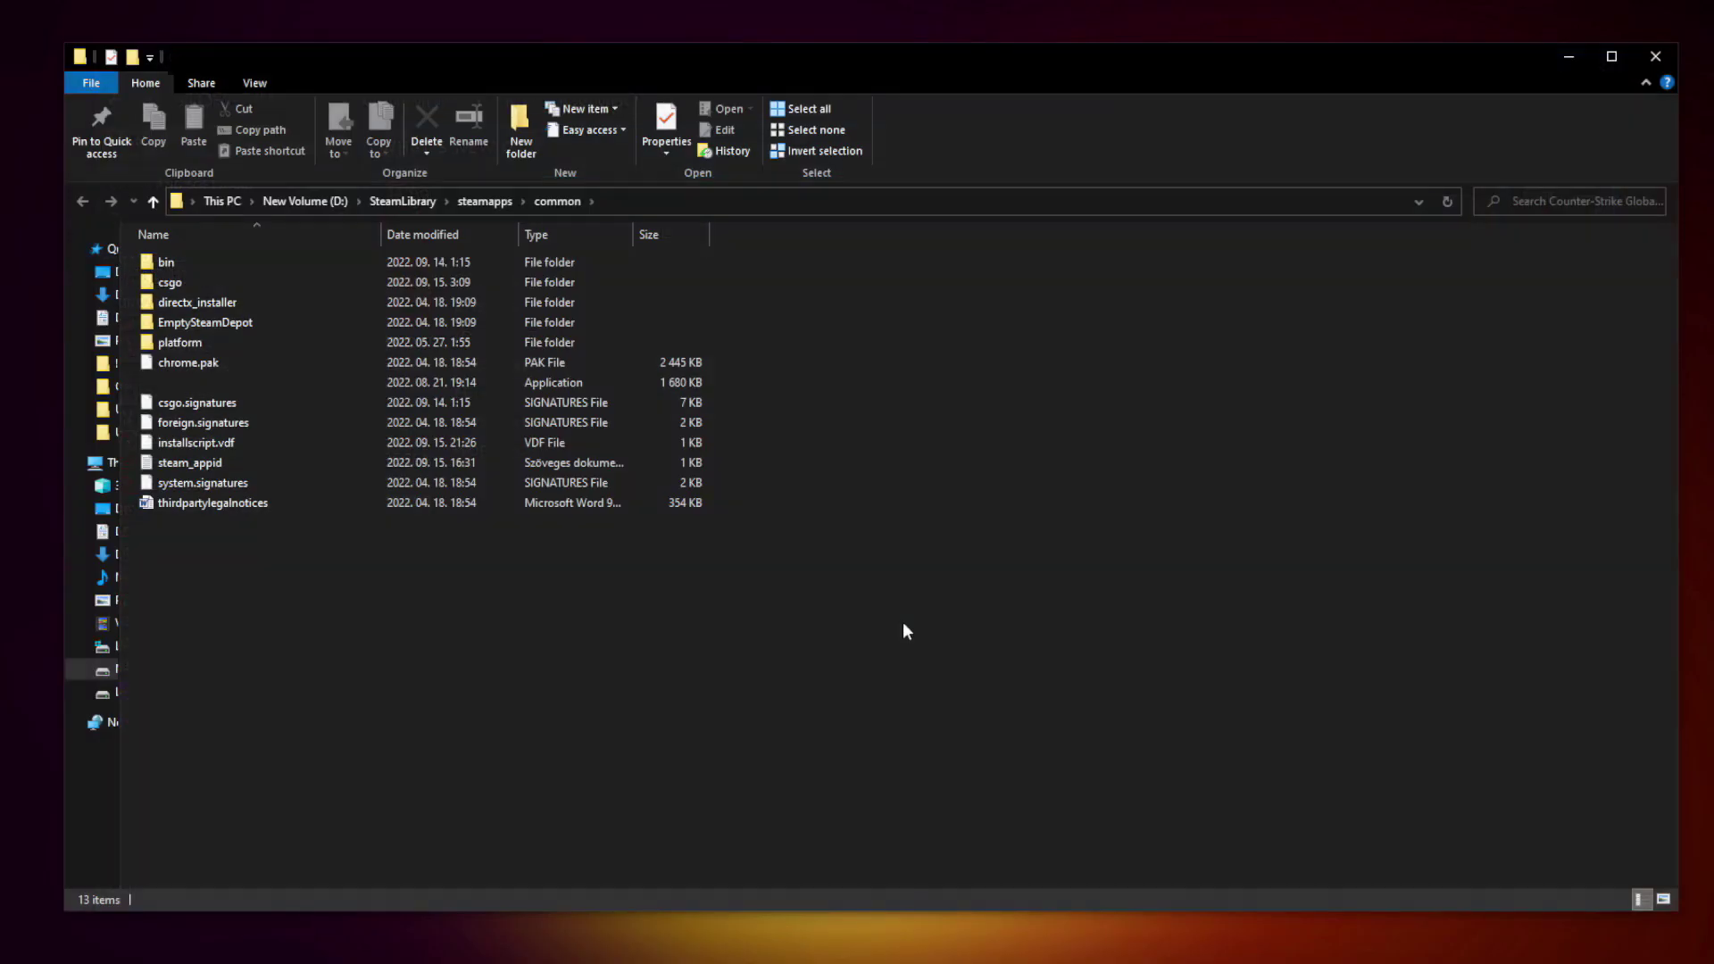
pyautogui.click(331, 384)
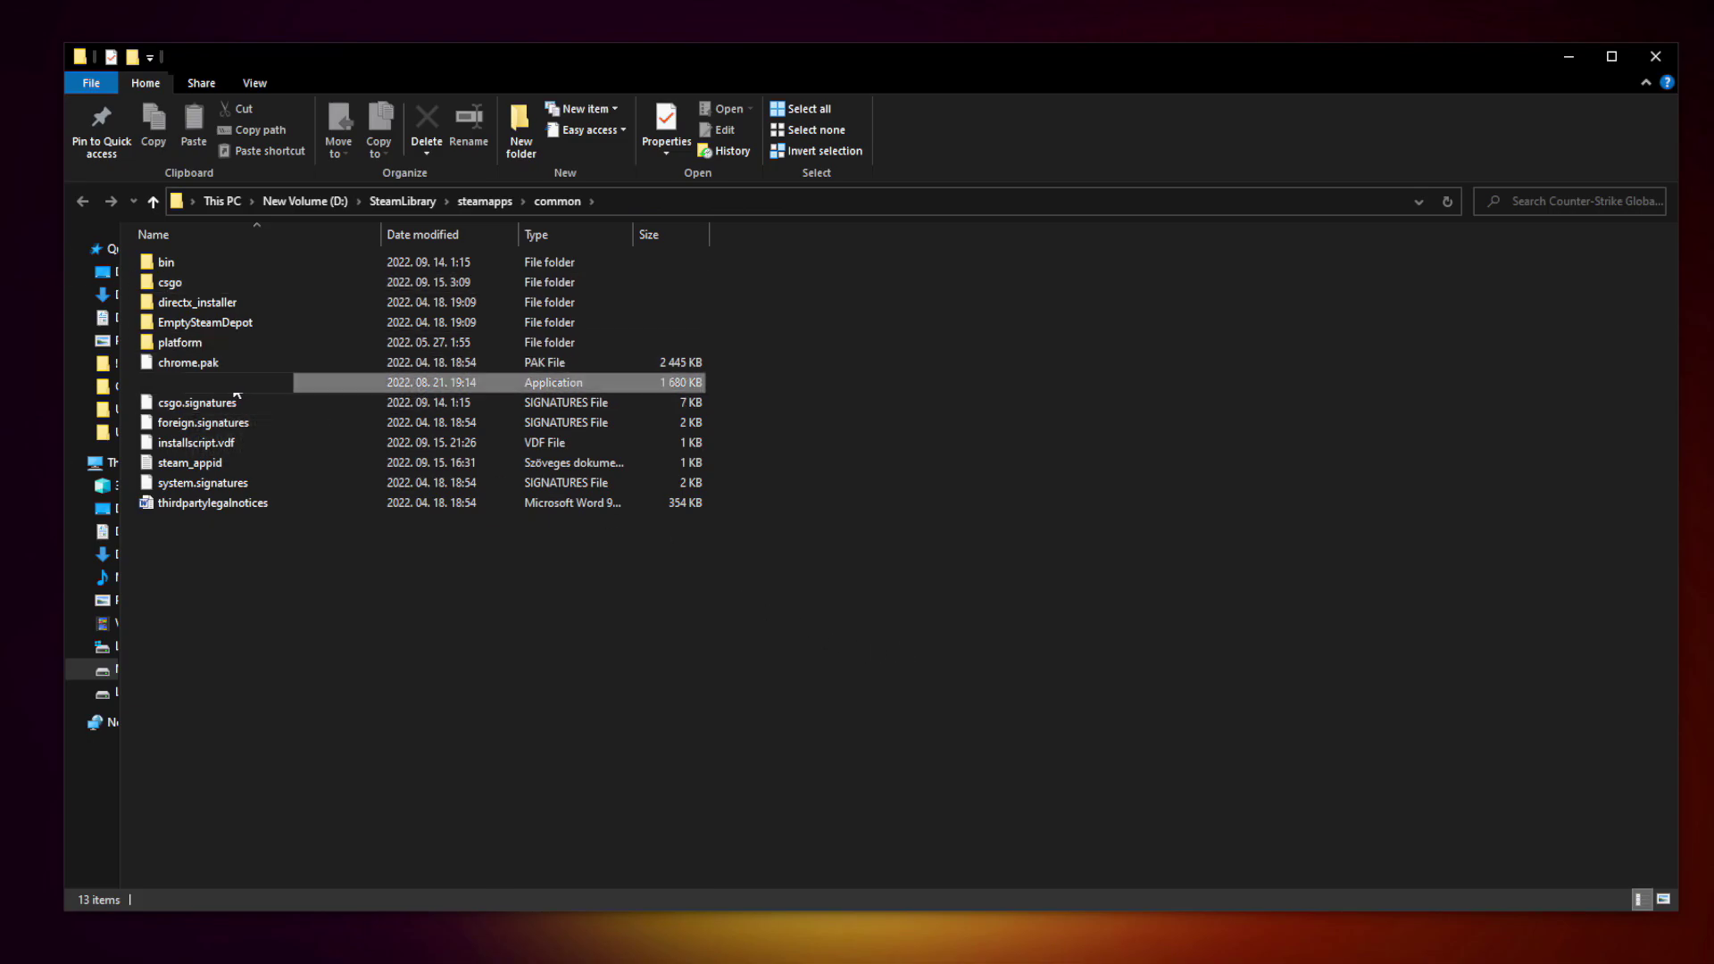
pyautogui.rightClick(343, 384)
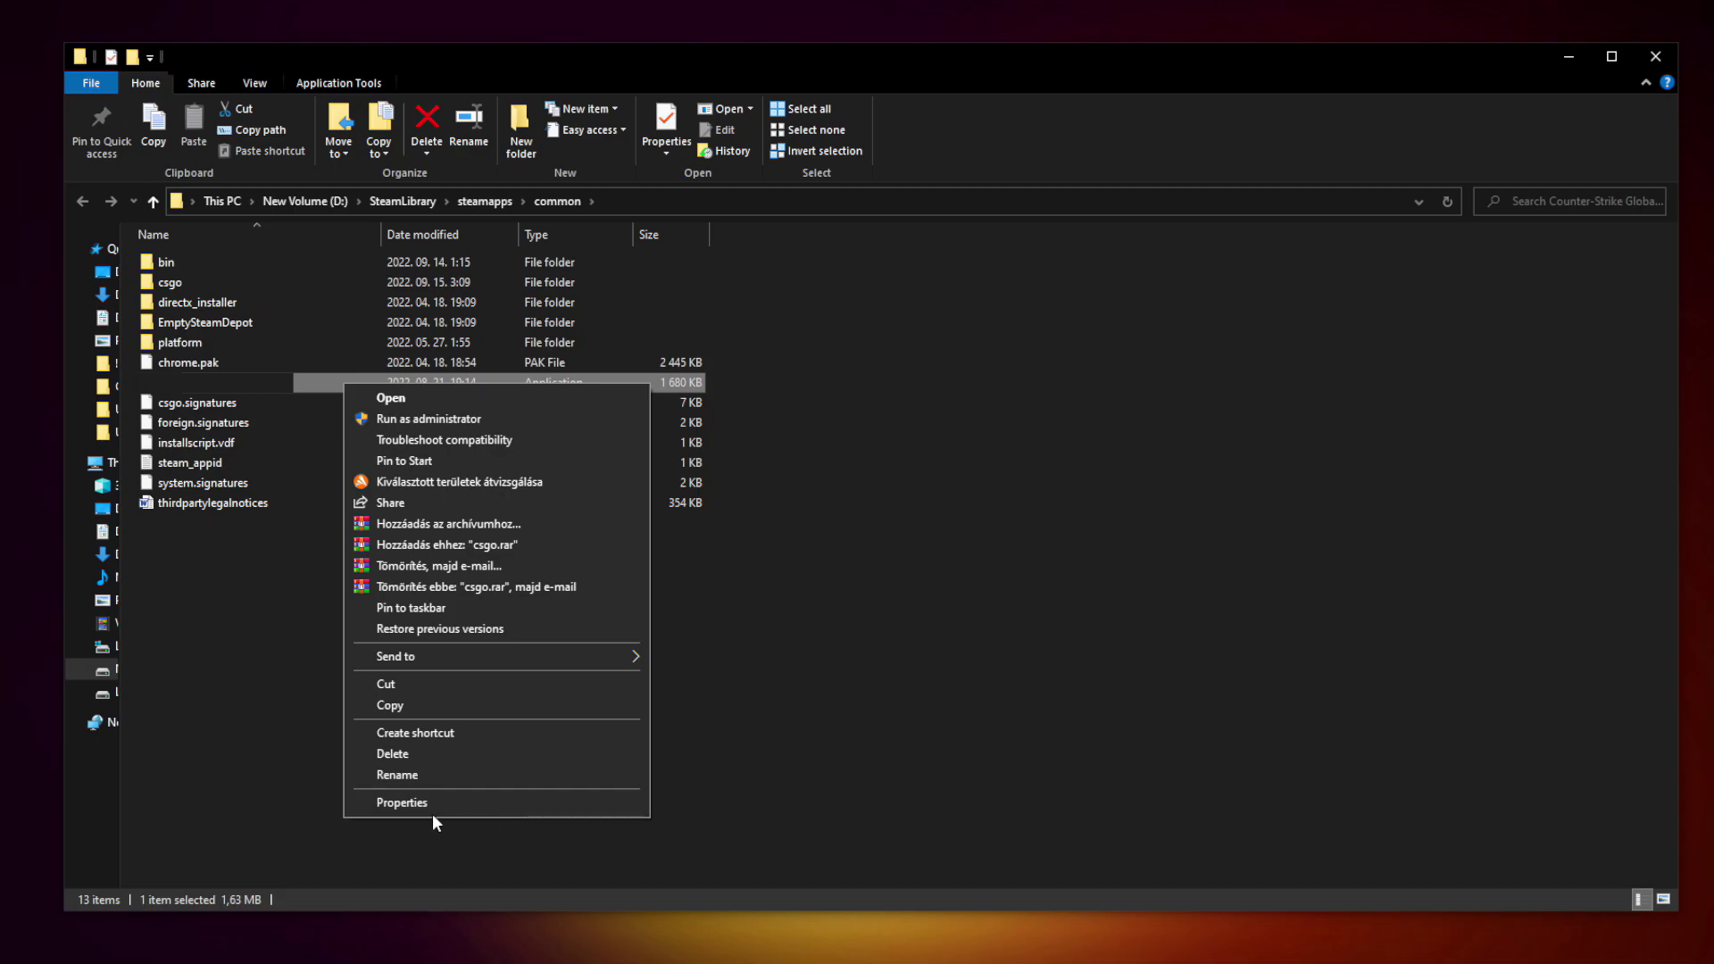
pyautogui.click(495, 801)
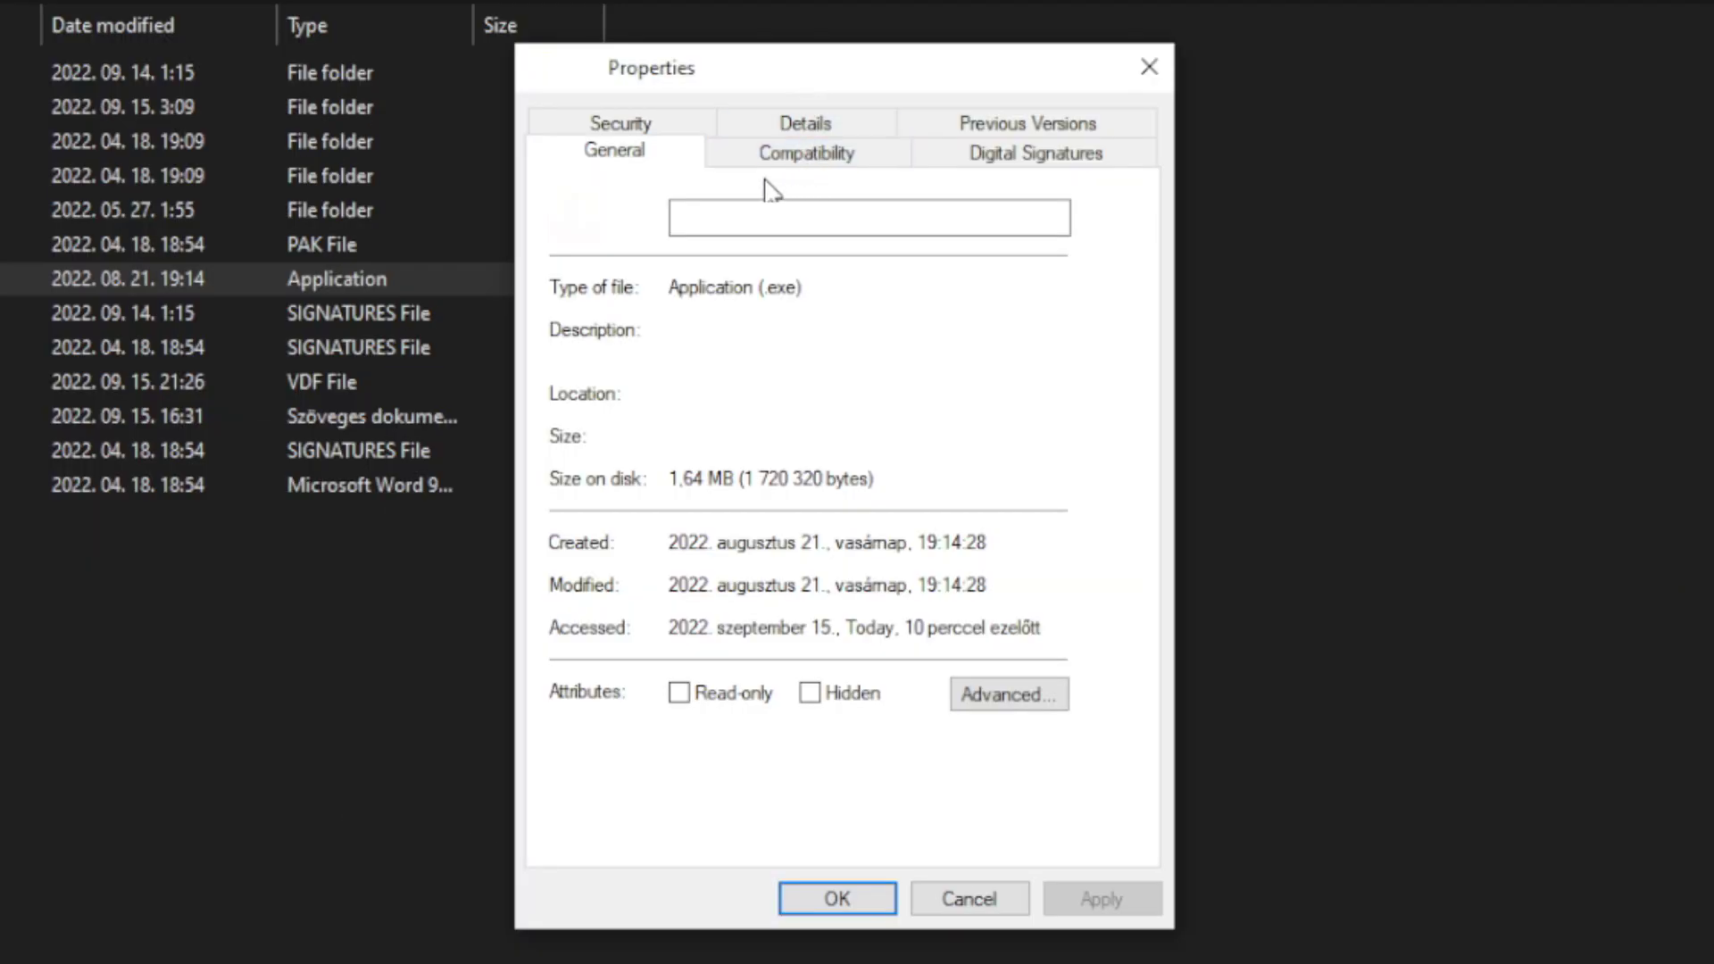
# Set the game application to Windows 8 compatibility mode with fullscreen optimizations disabled and administrator rights, and apply the settings
pyautogui.click(828, 166)
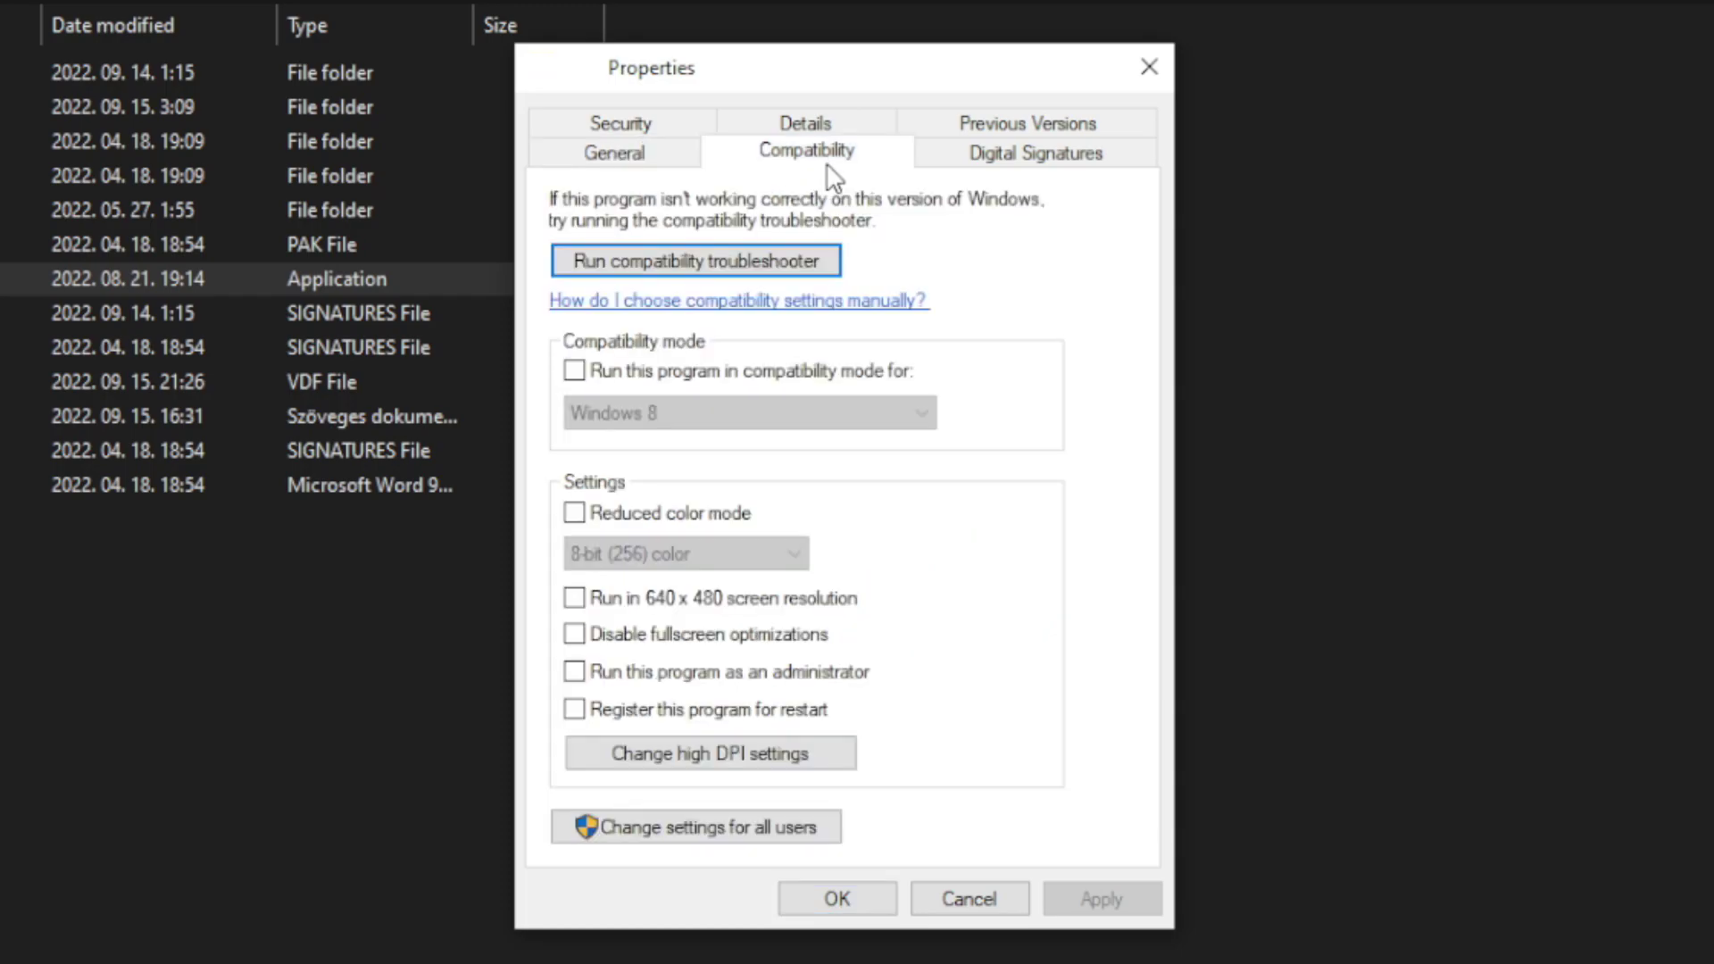
pyautogui.click(576, 372)
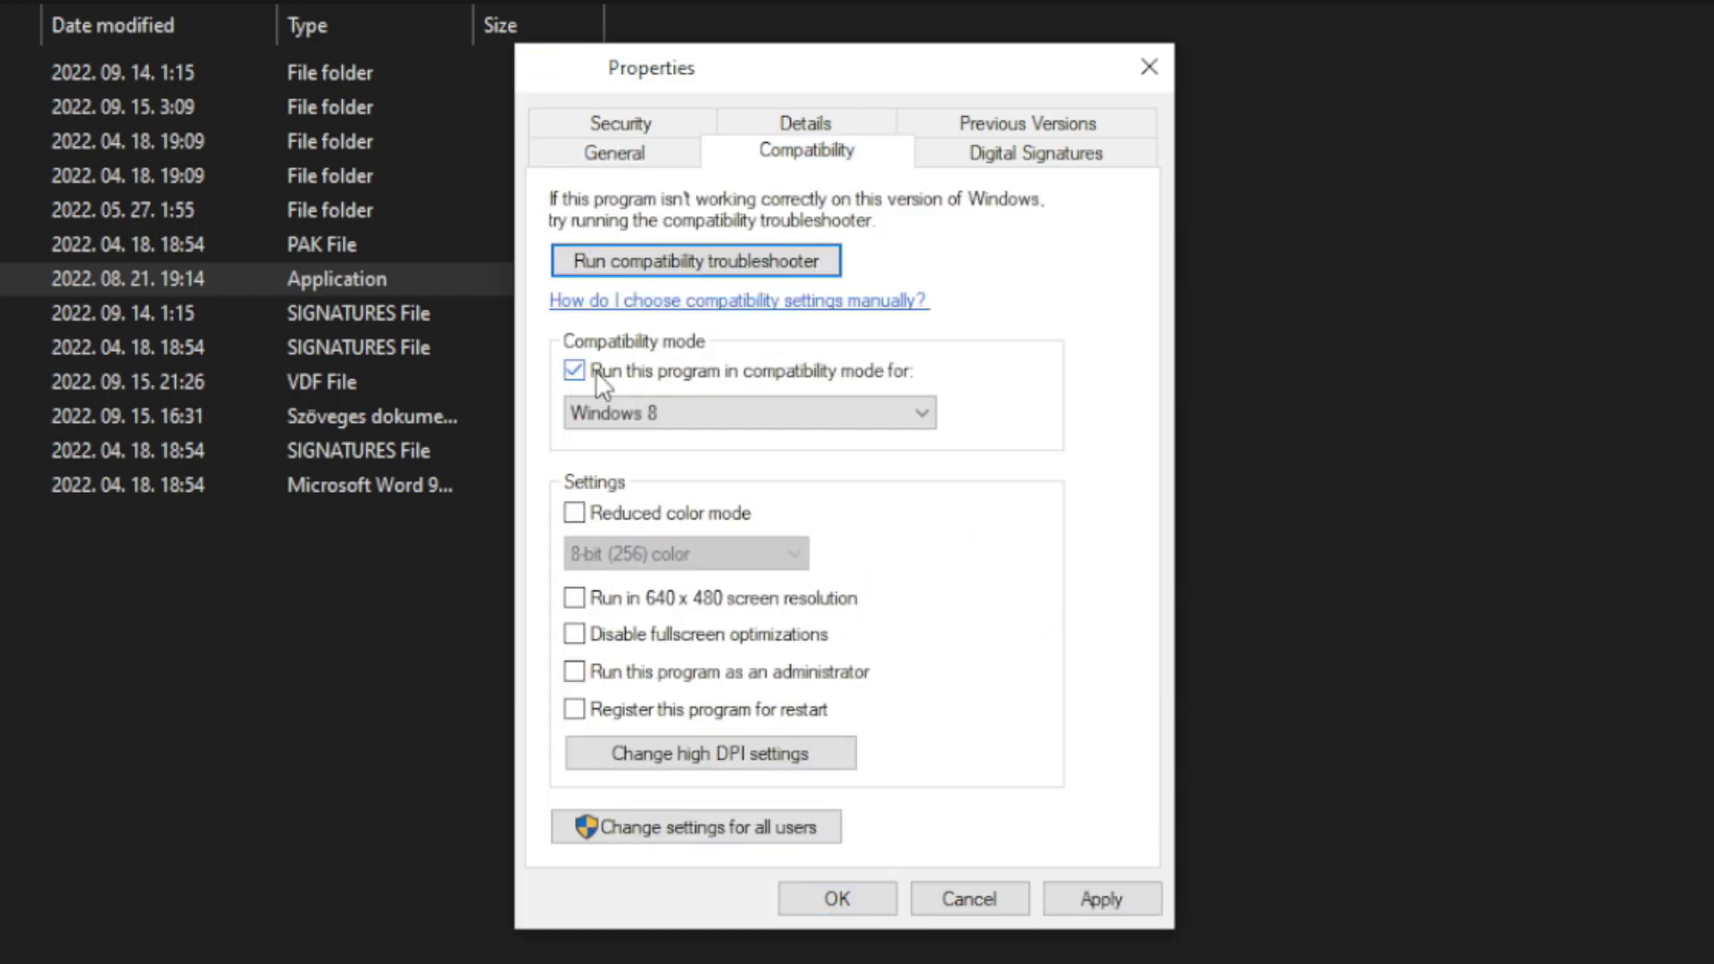
pyautogui.click(826, 411)
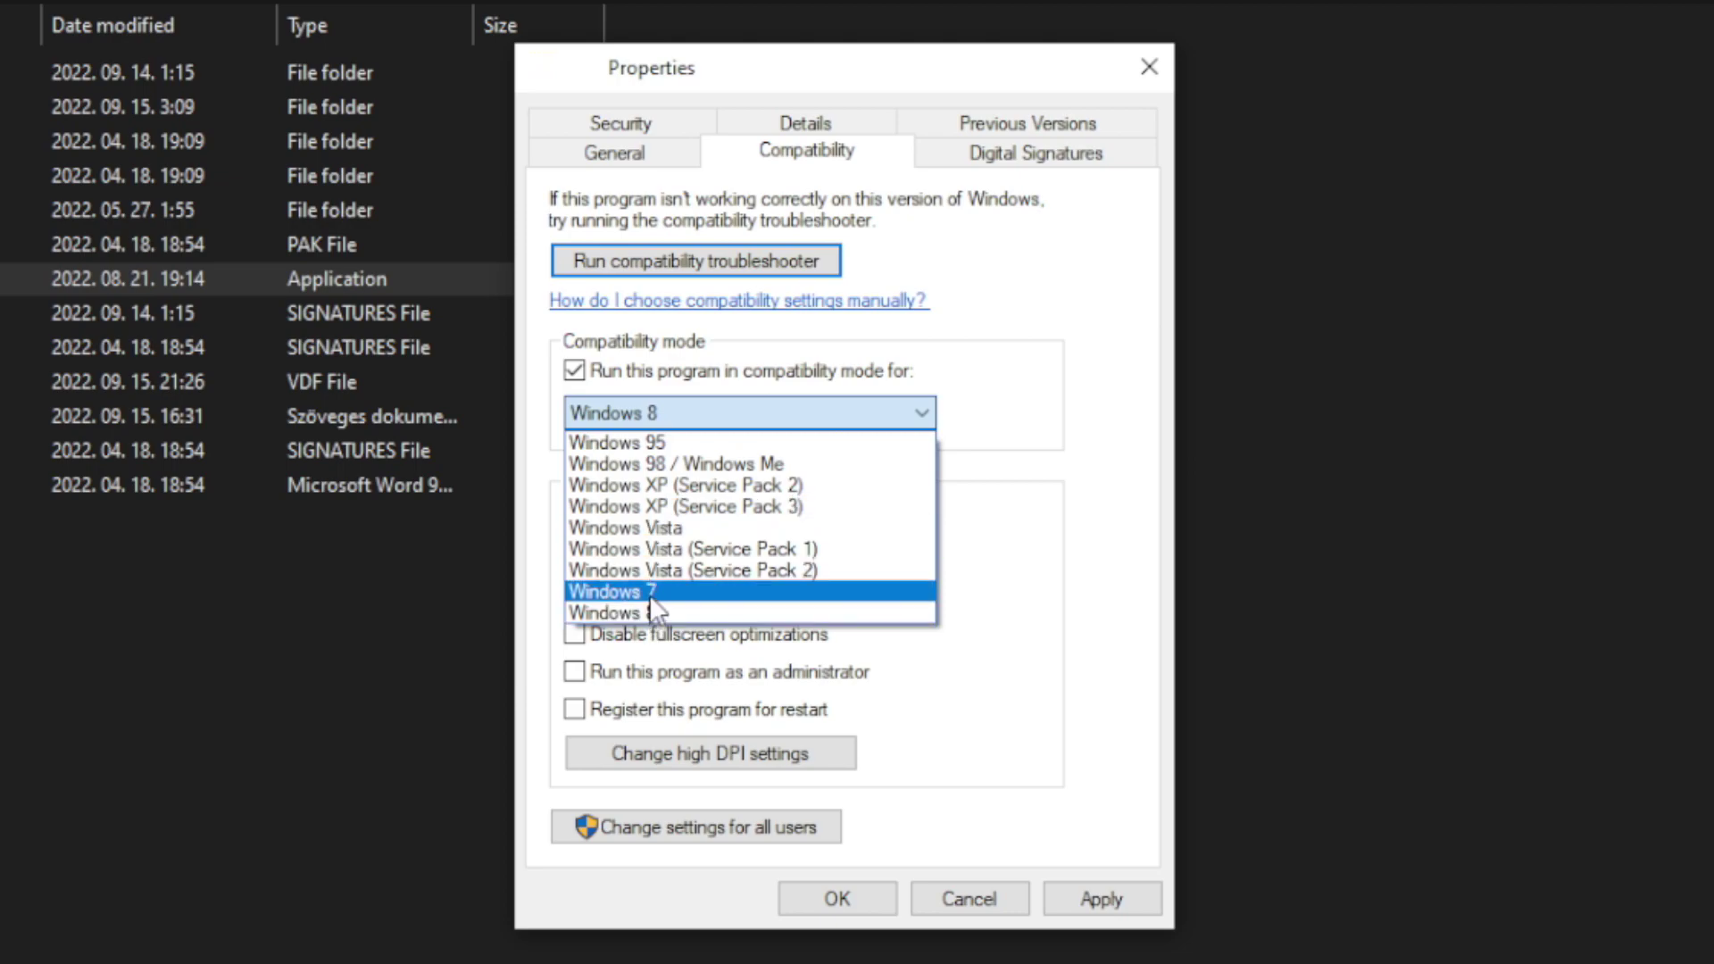
pyautogui.click(662, 614)
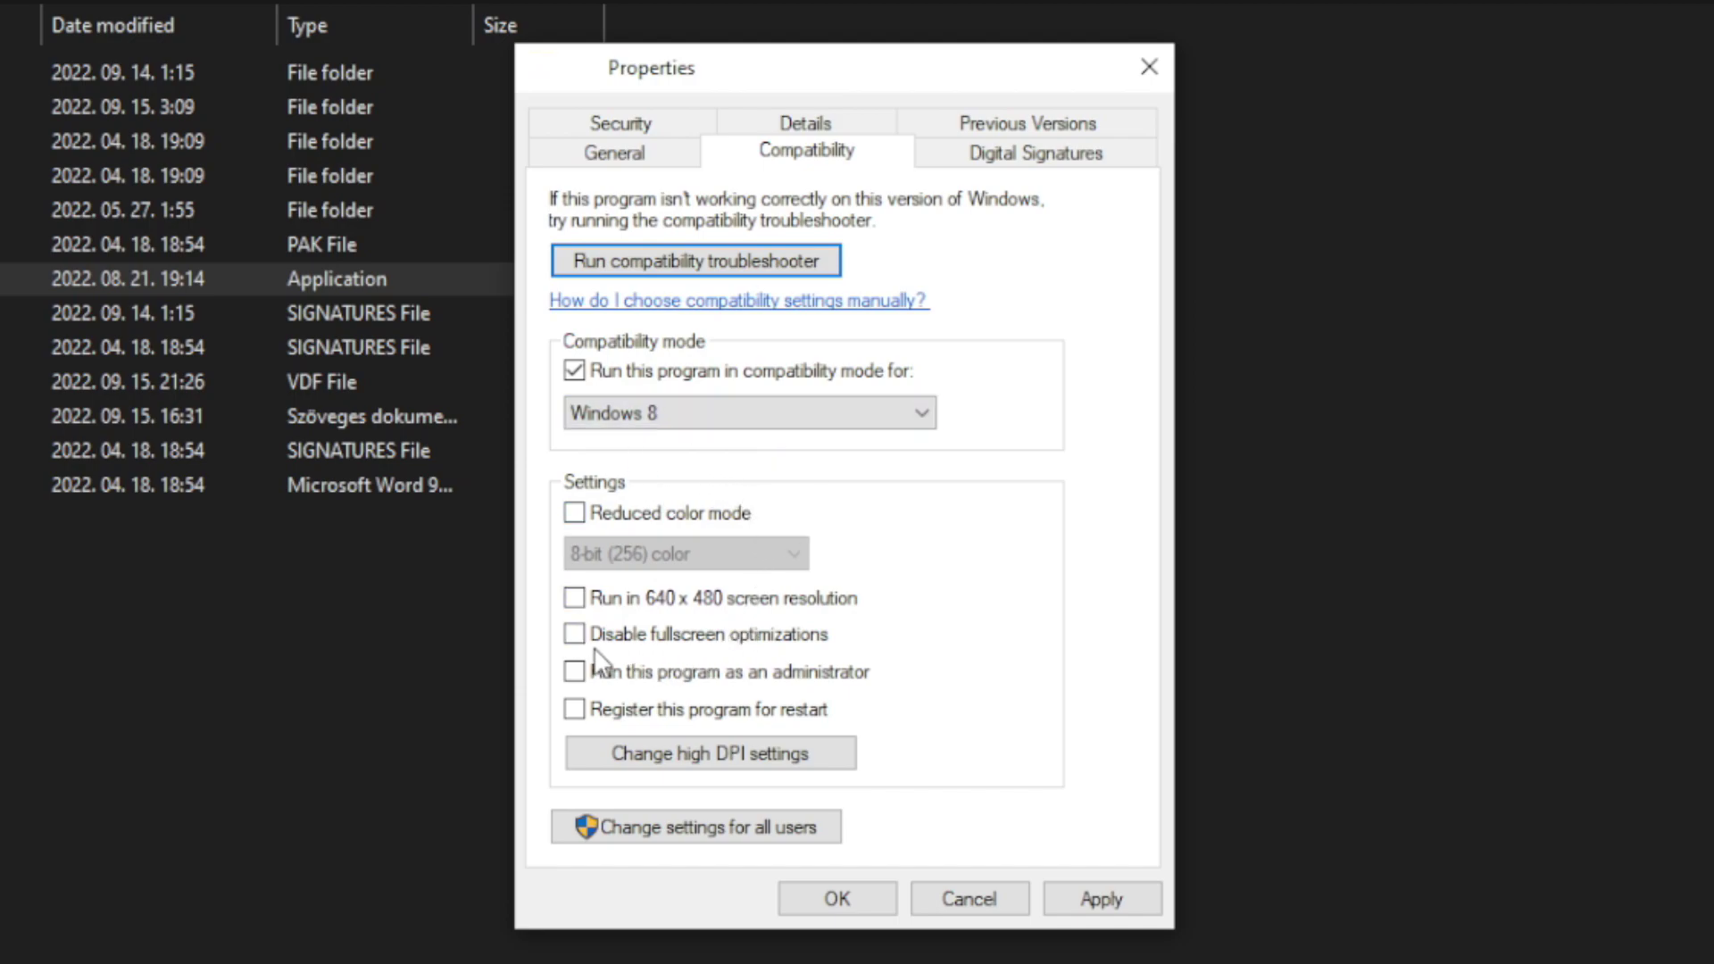
pyautogui.click(704, 646)
pyautogui.click(829, 686)
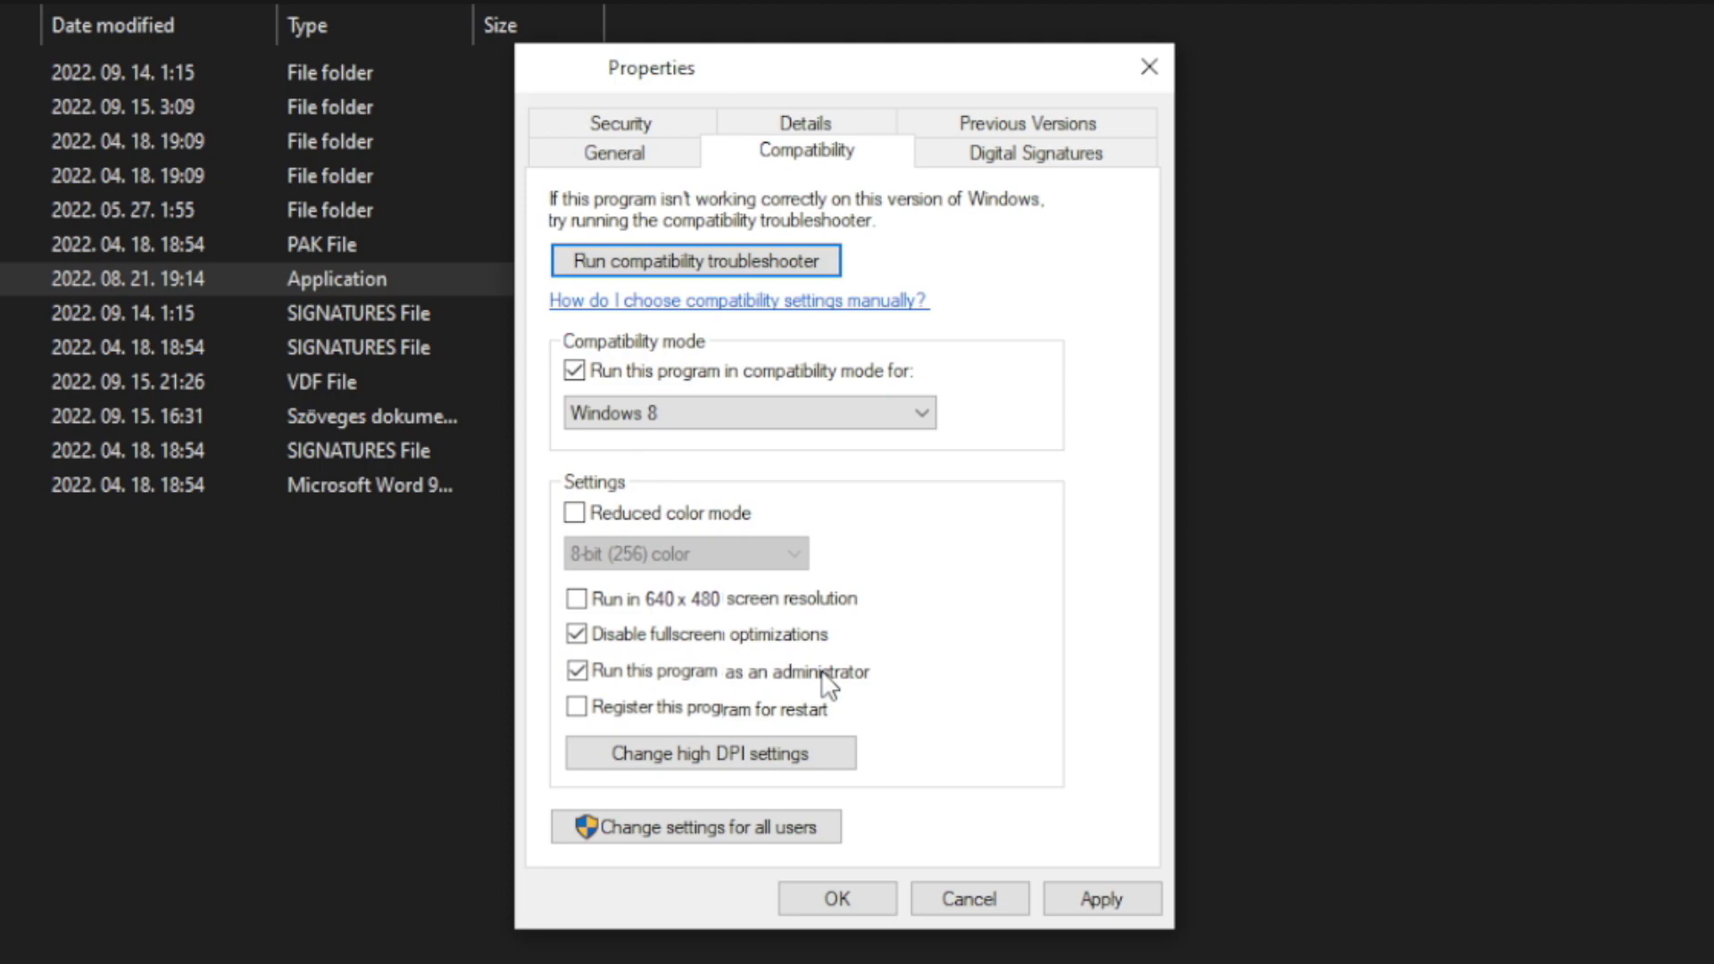
pyautogui.click(1105, 900)
pyautogui.click(834, 901)
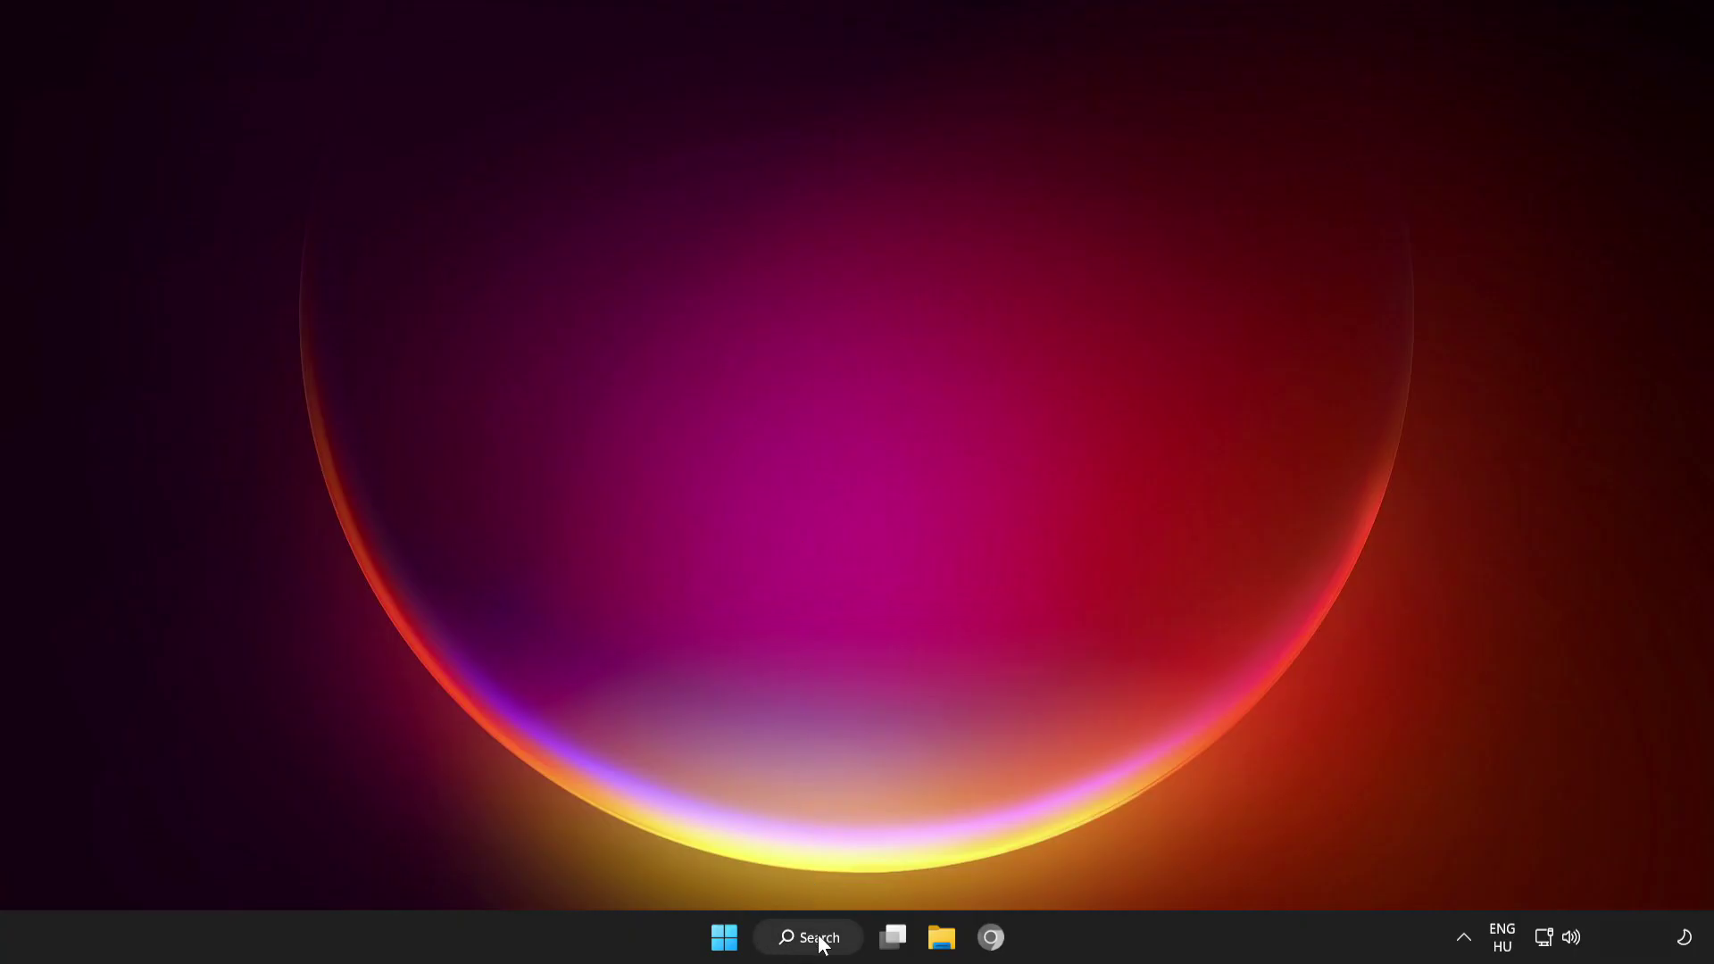
# Search Windows for "update", run a check for Windows updates and close Settings
pyautogui.click(801, 933)
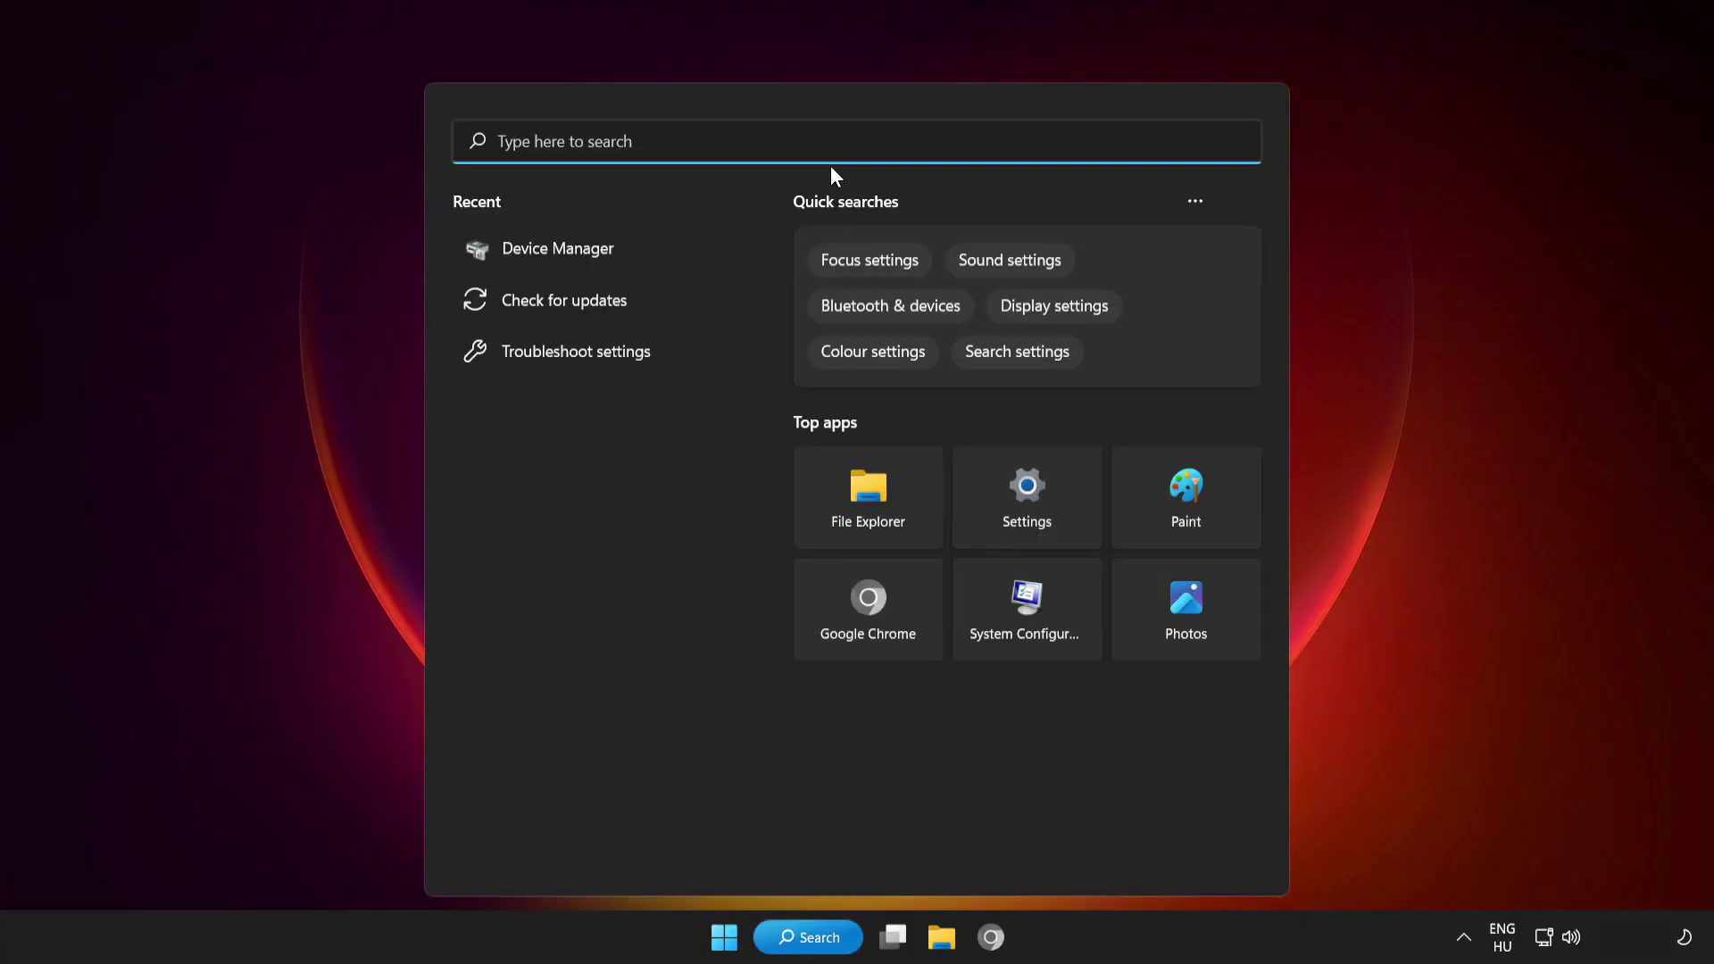
pyautogui.write('update')
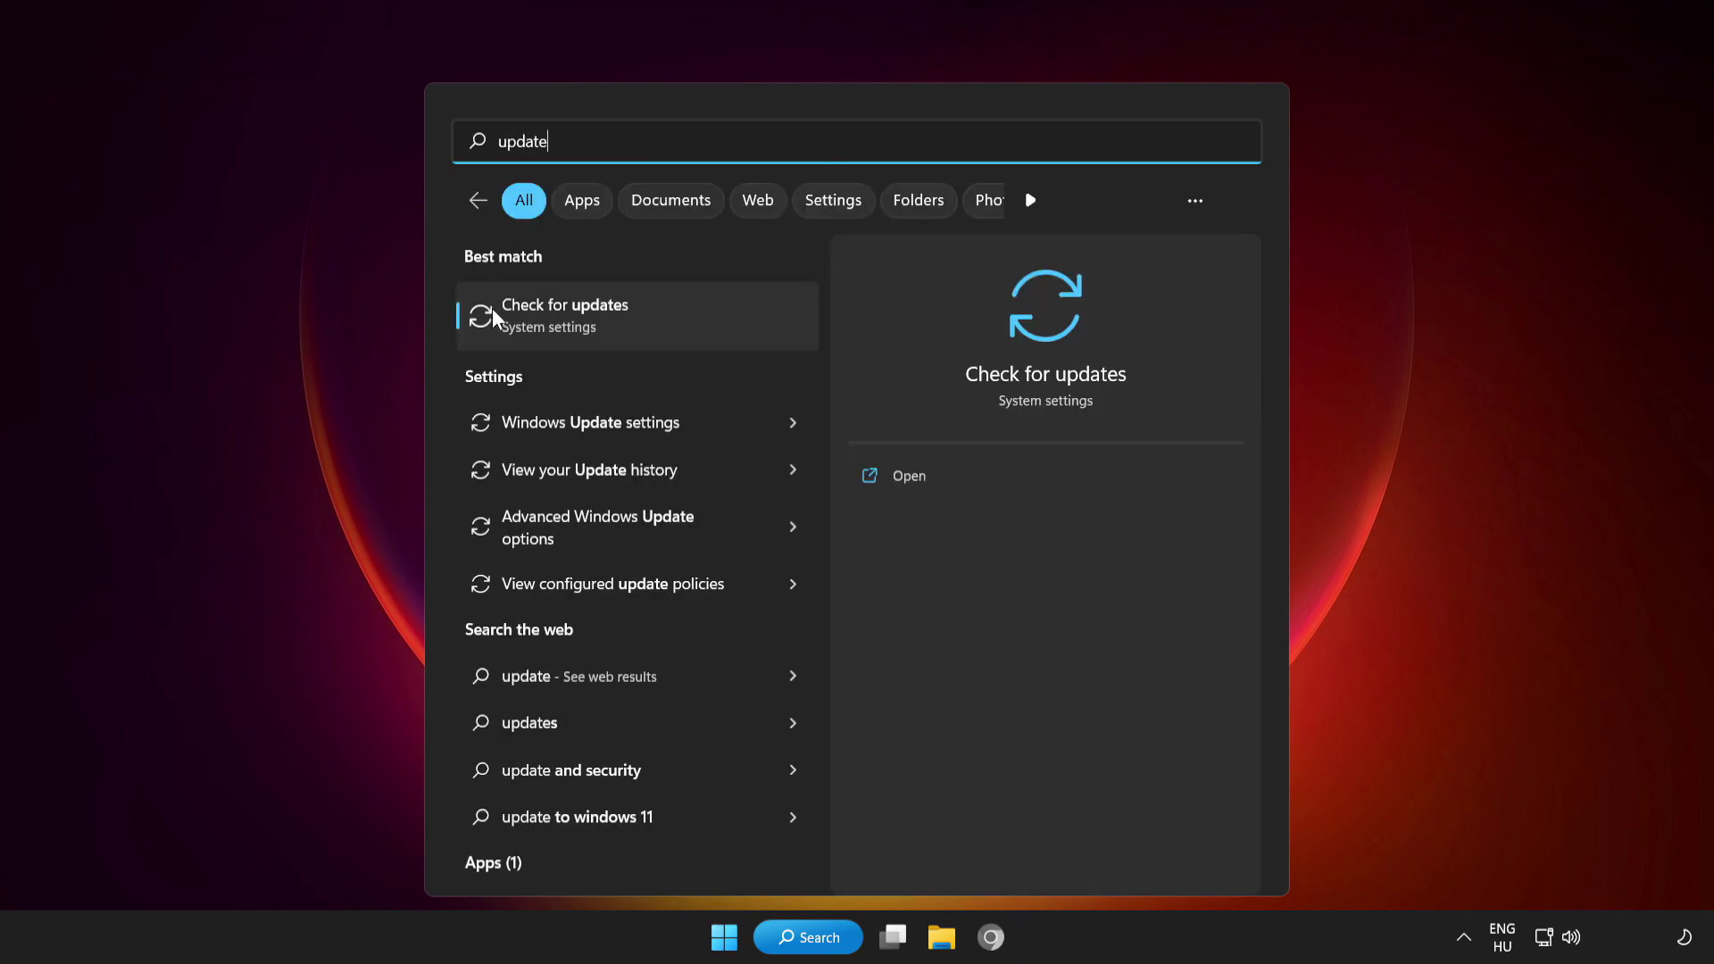
pyautogui.click(677, 320)
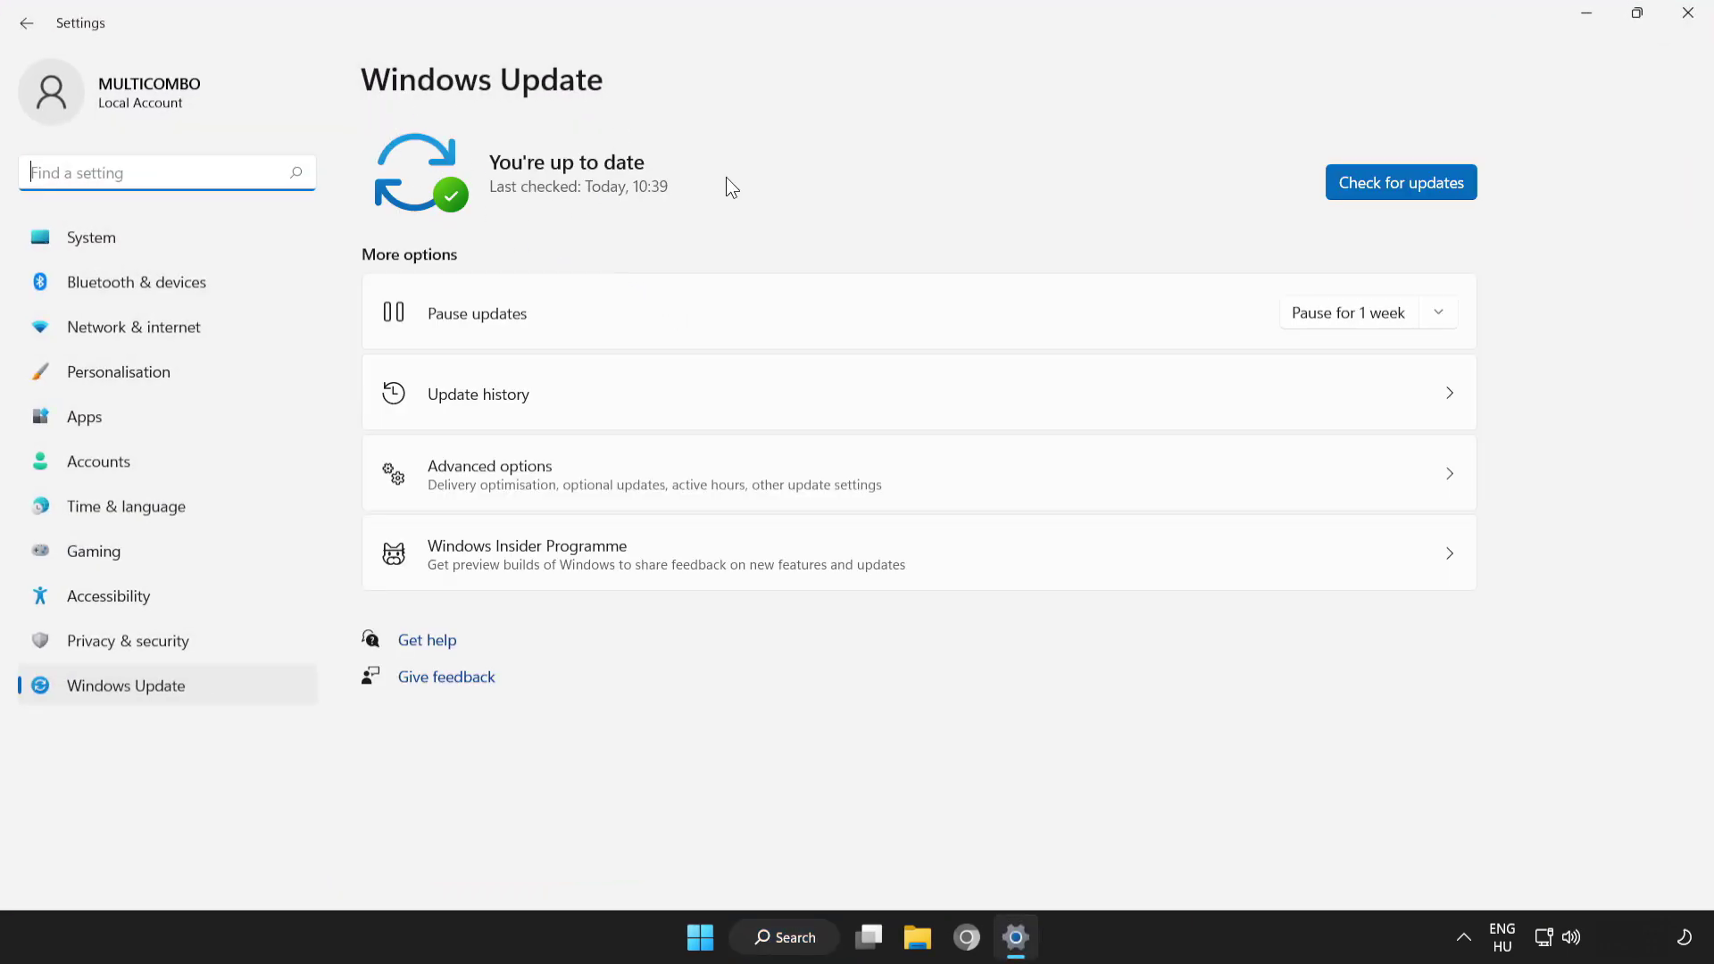
pyautogui.click(1405, 184)
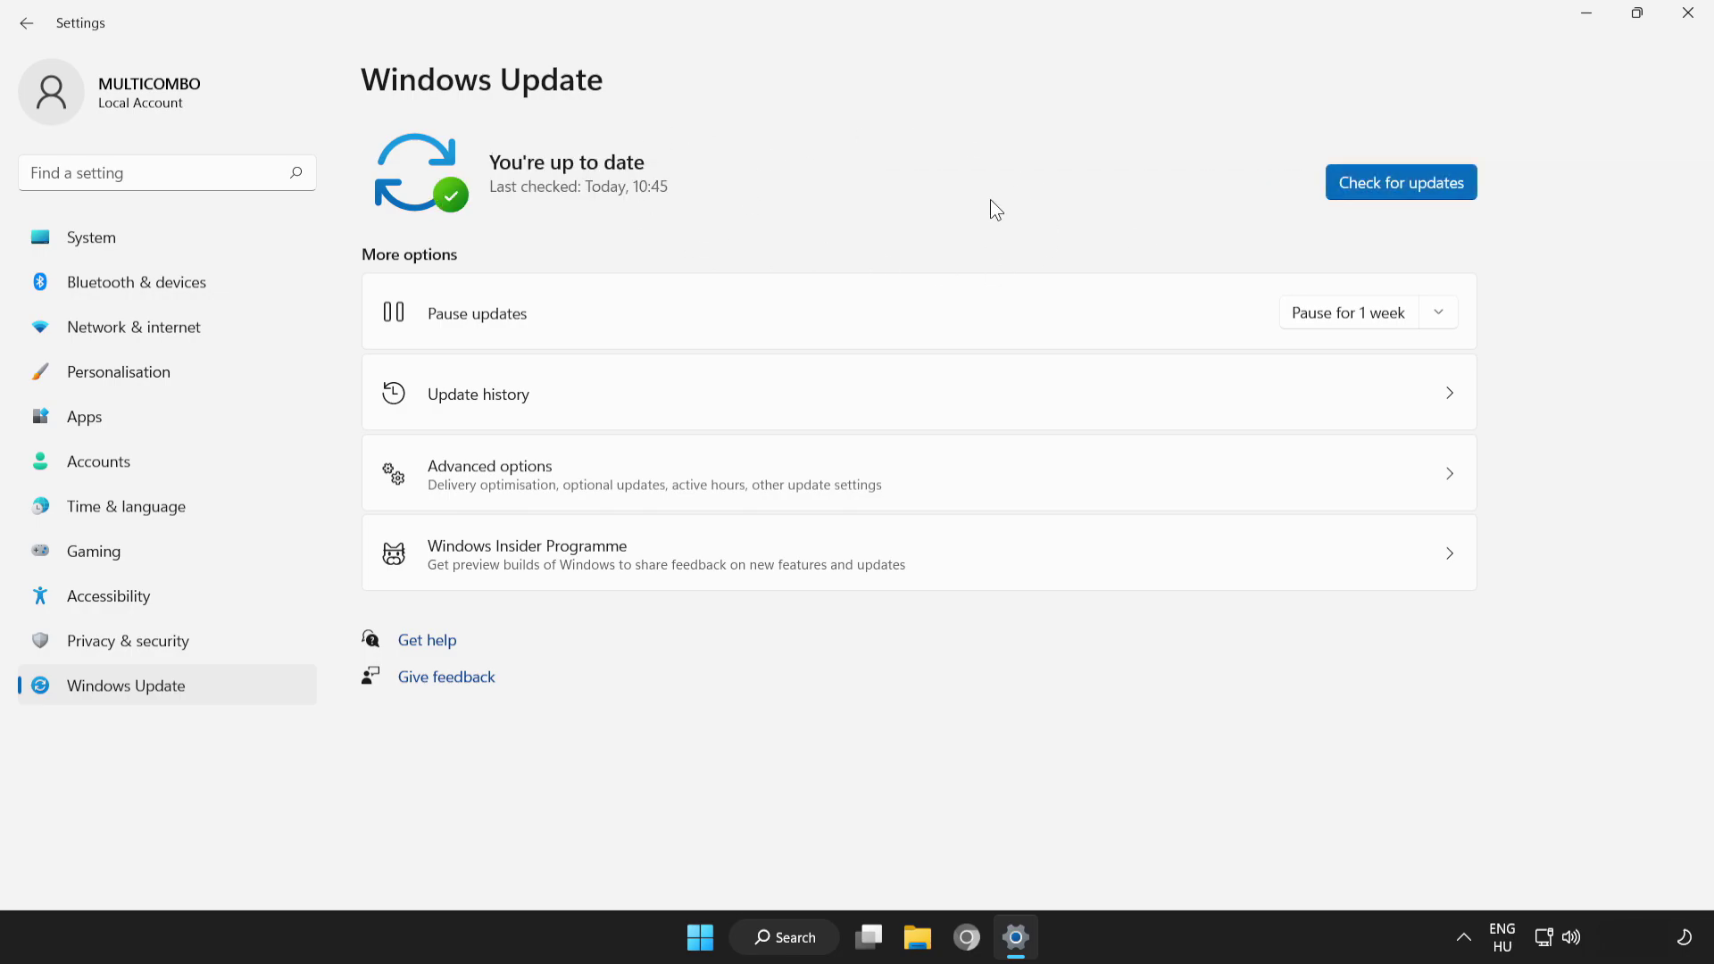
pyautogui.click(1688, 14)
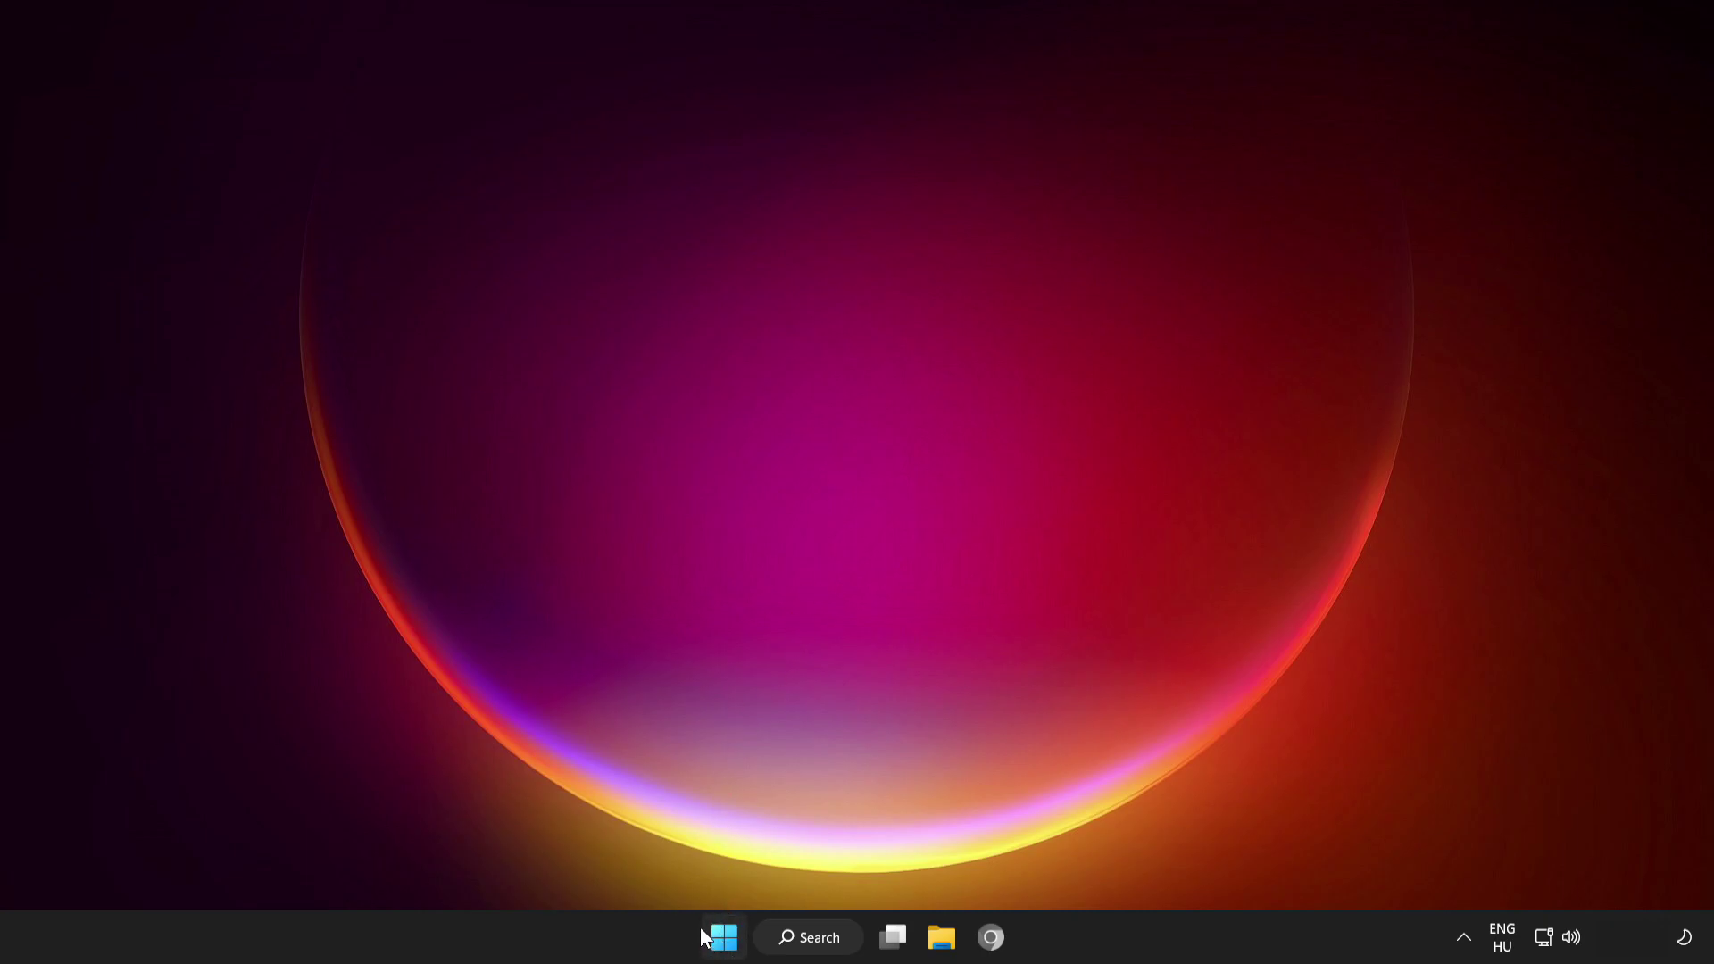
# Open the startup apps list in Task Manager and disable Cortana
pyautogui.rightClick(725, 936)
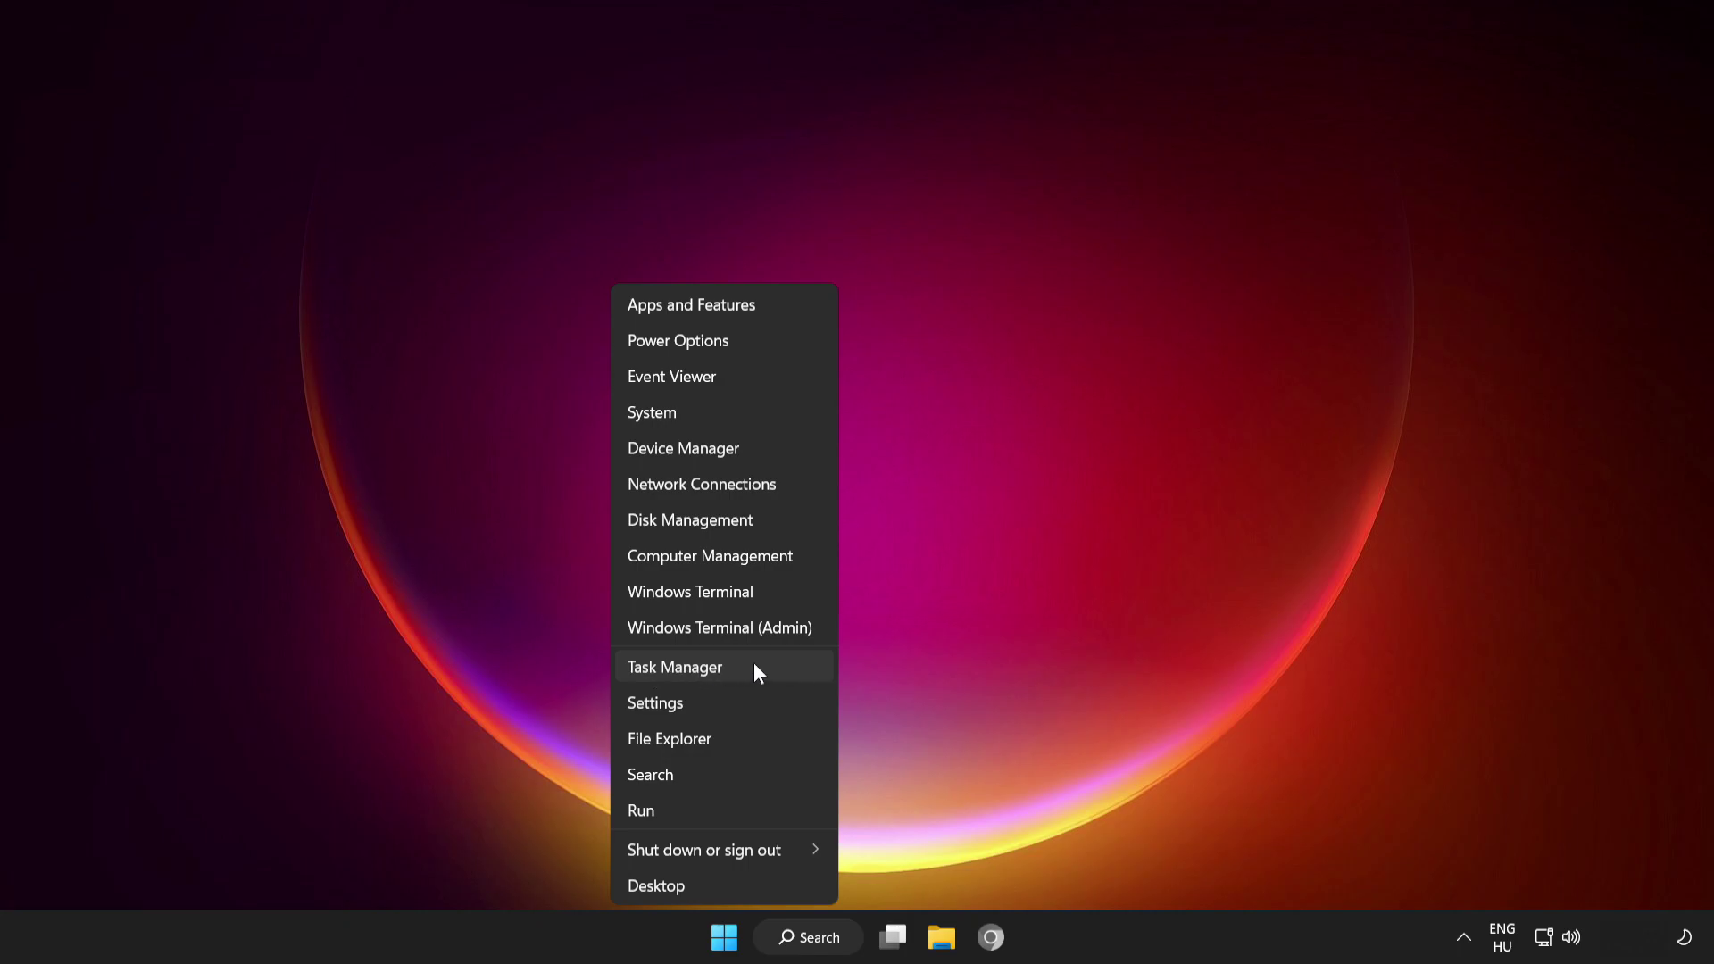
pyautogui.click(778, 668)
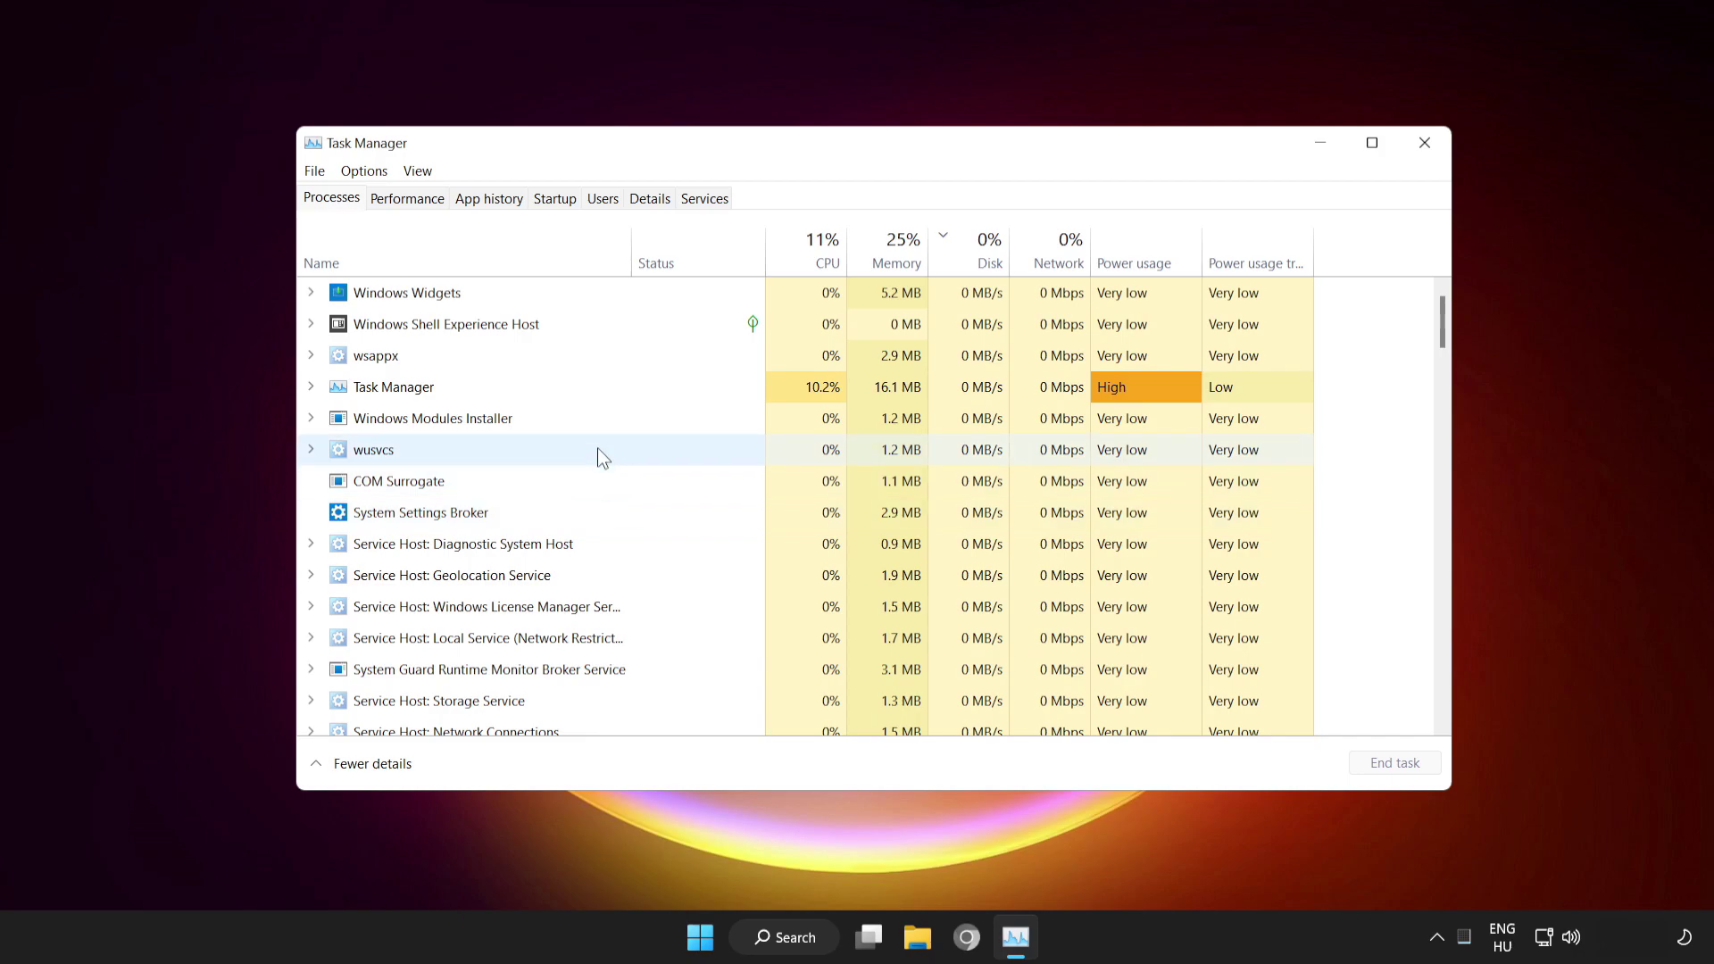
pyautogui.click(553, 200)
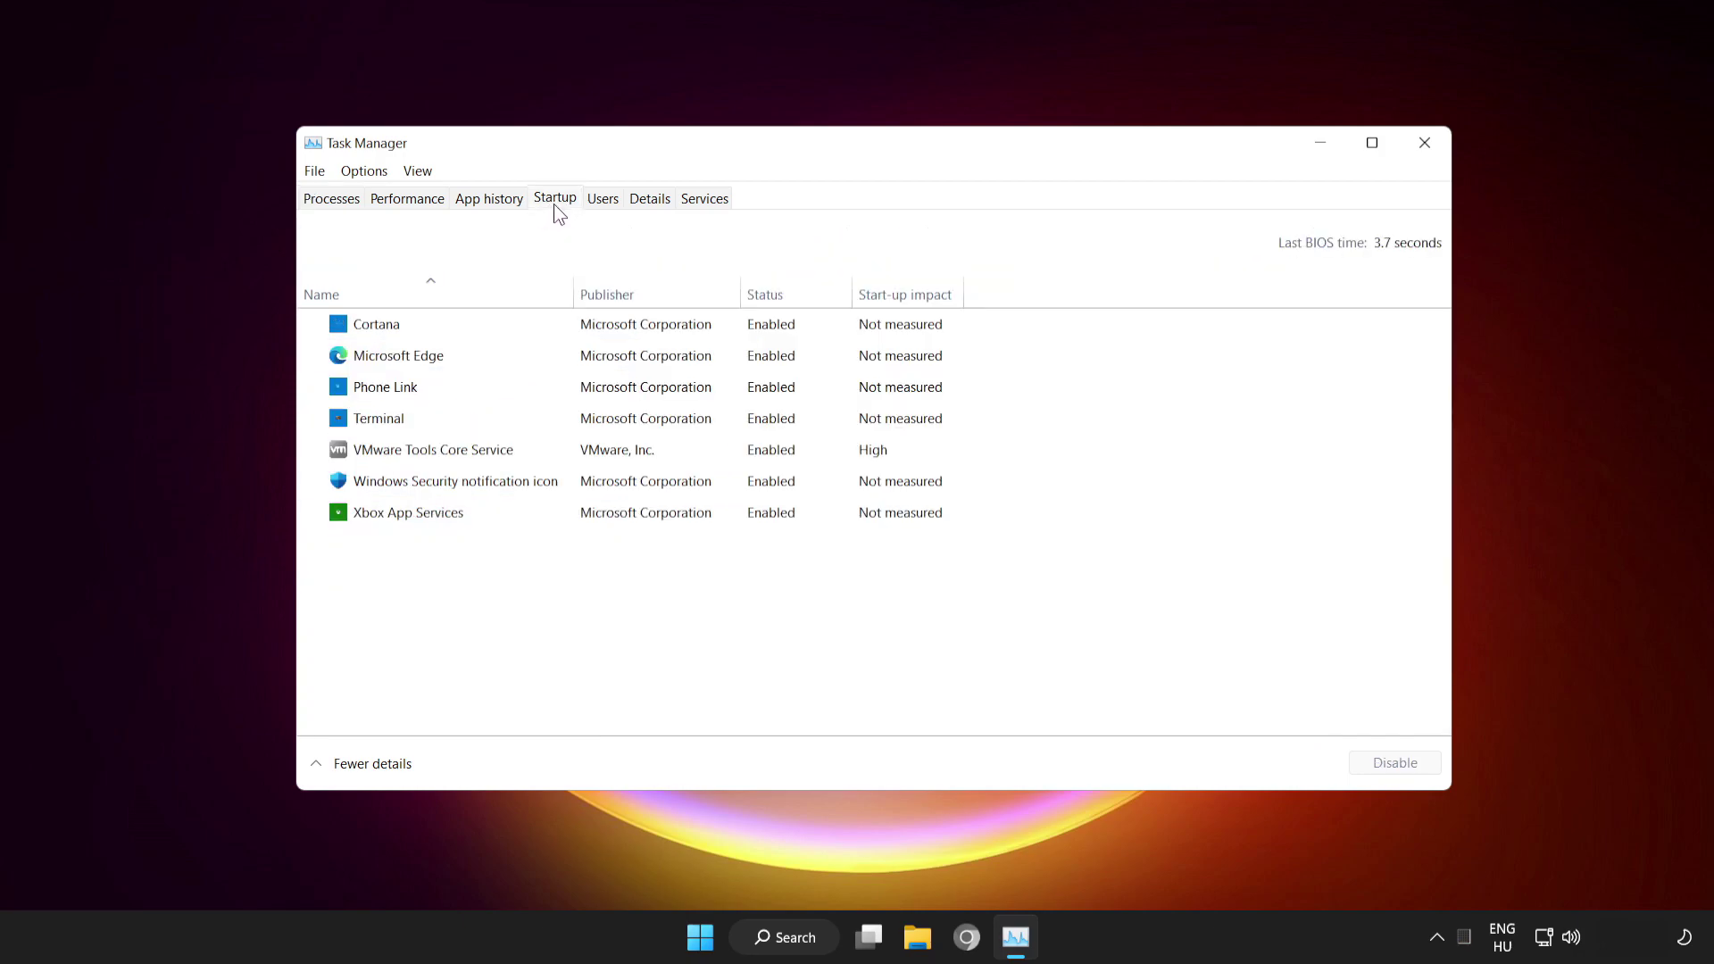
pyautogui.click(541, 323)
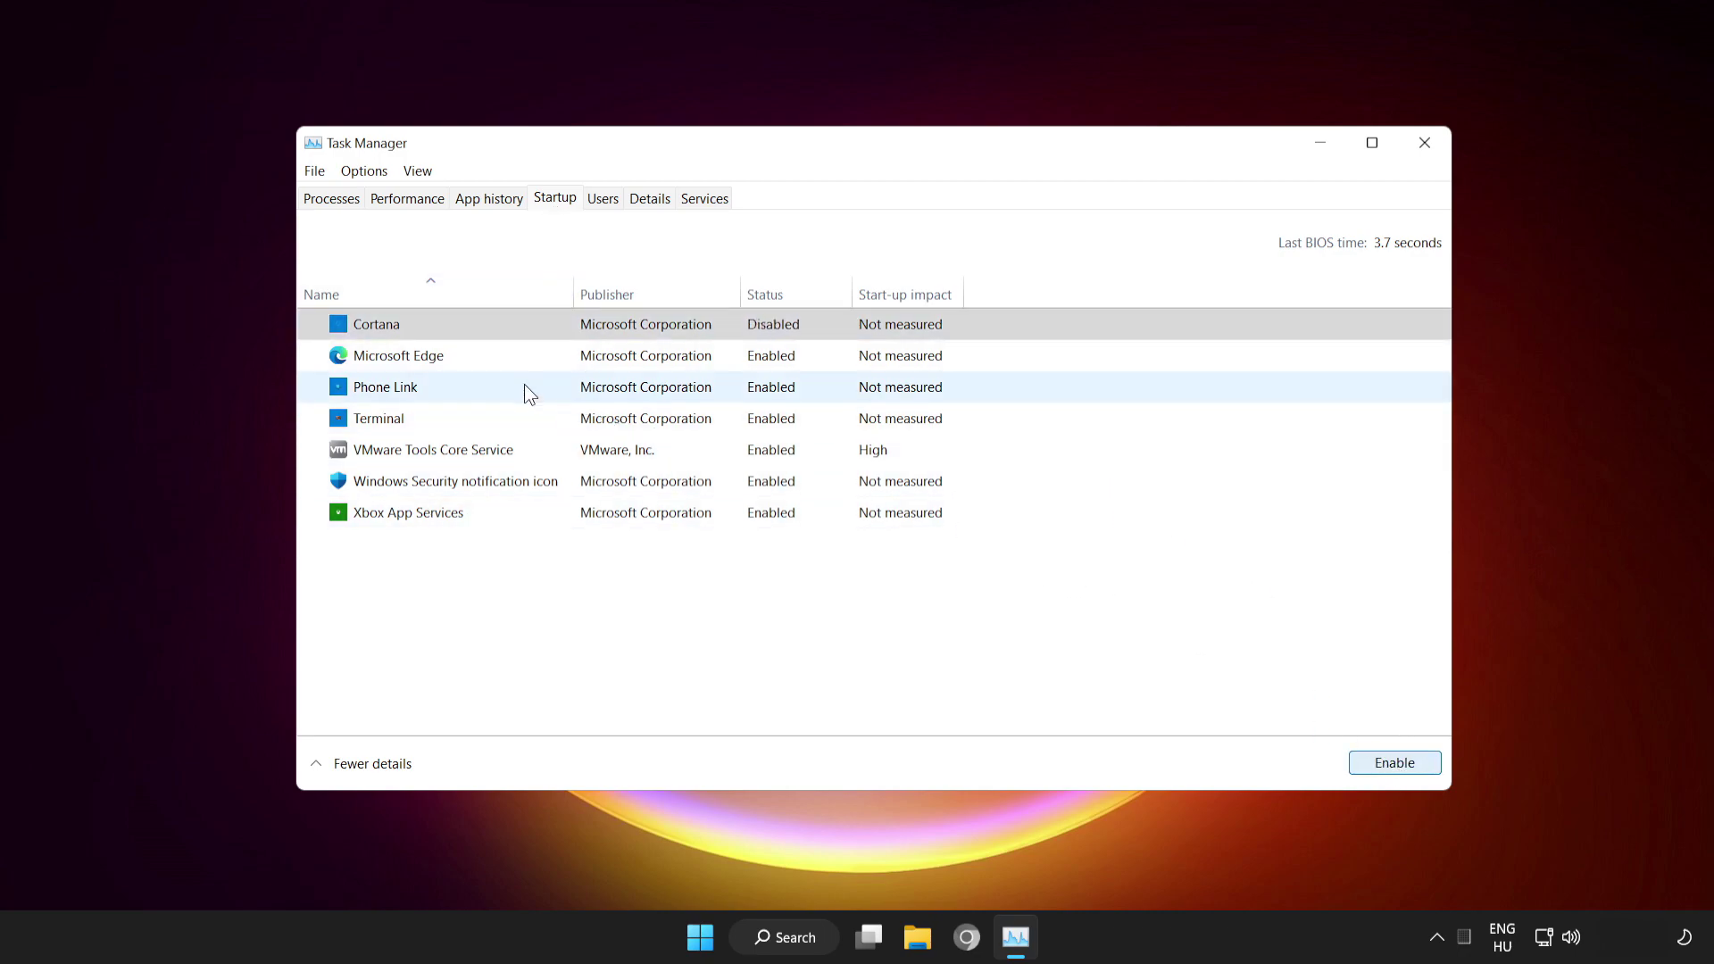
# Disable Microsoft Edge, Phone Link and Terminal in the startup apps list and close Task Manager
pyautogui.click(502, 355)
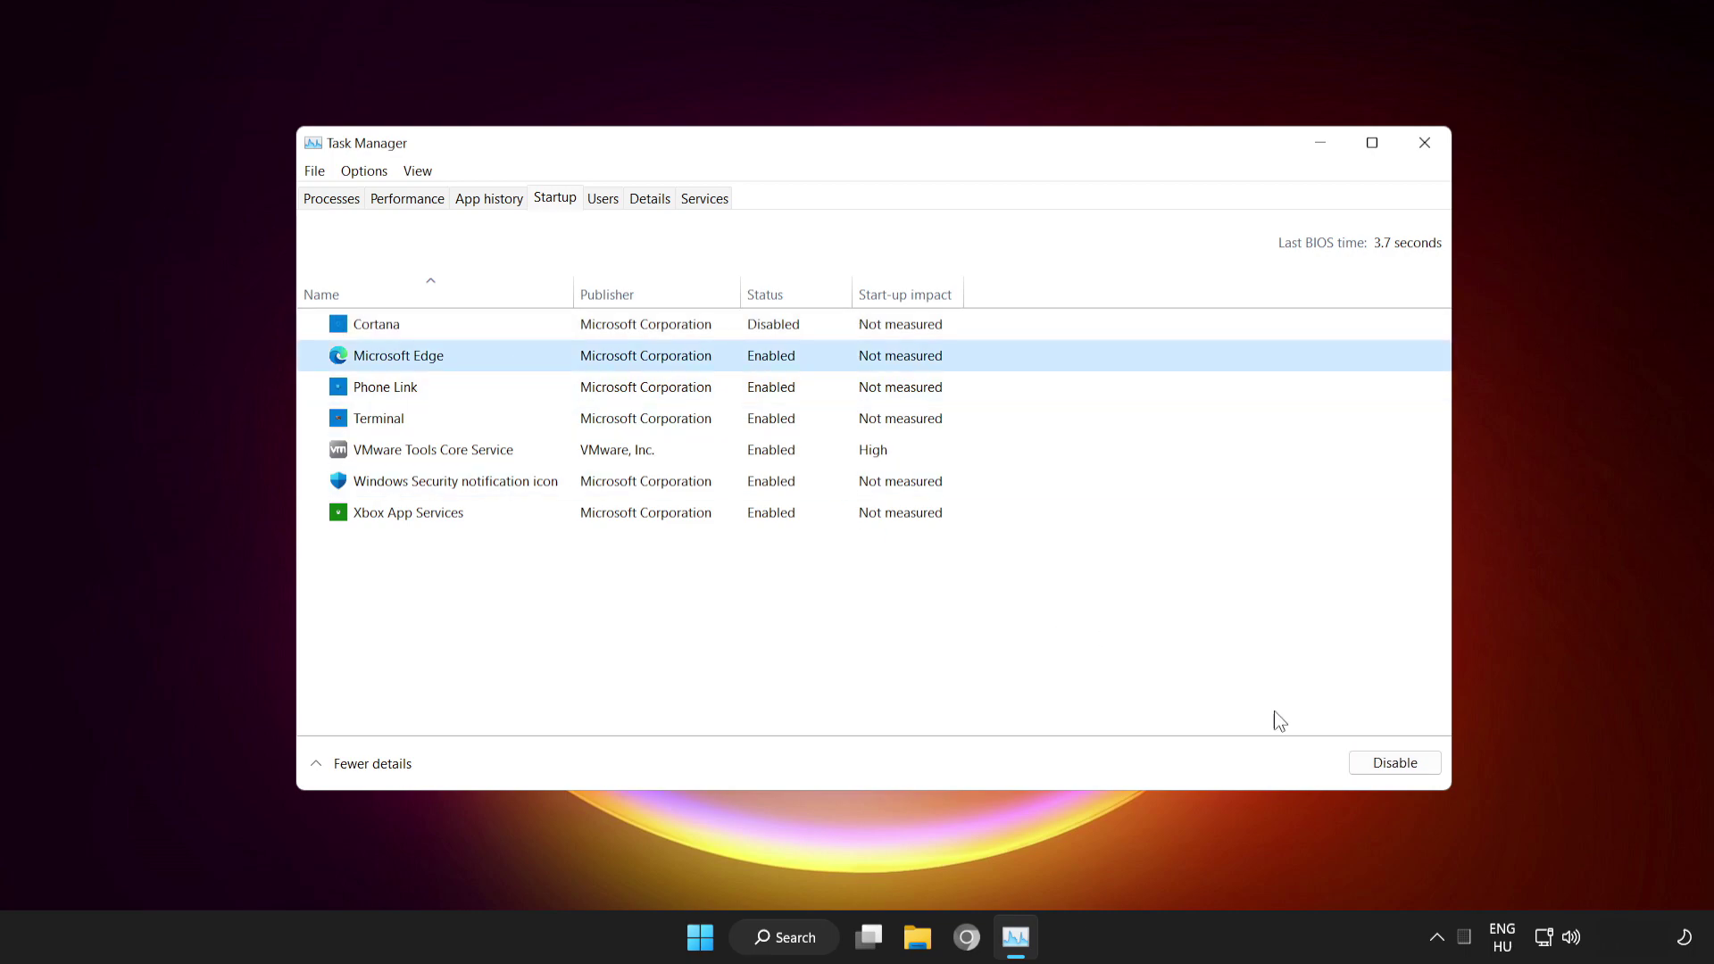
pyautogui.click(1400, 766)
pyautogui.click(482, 391)
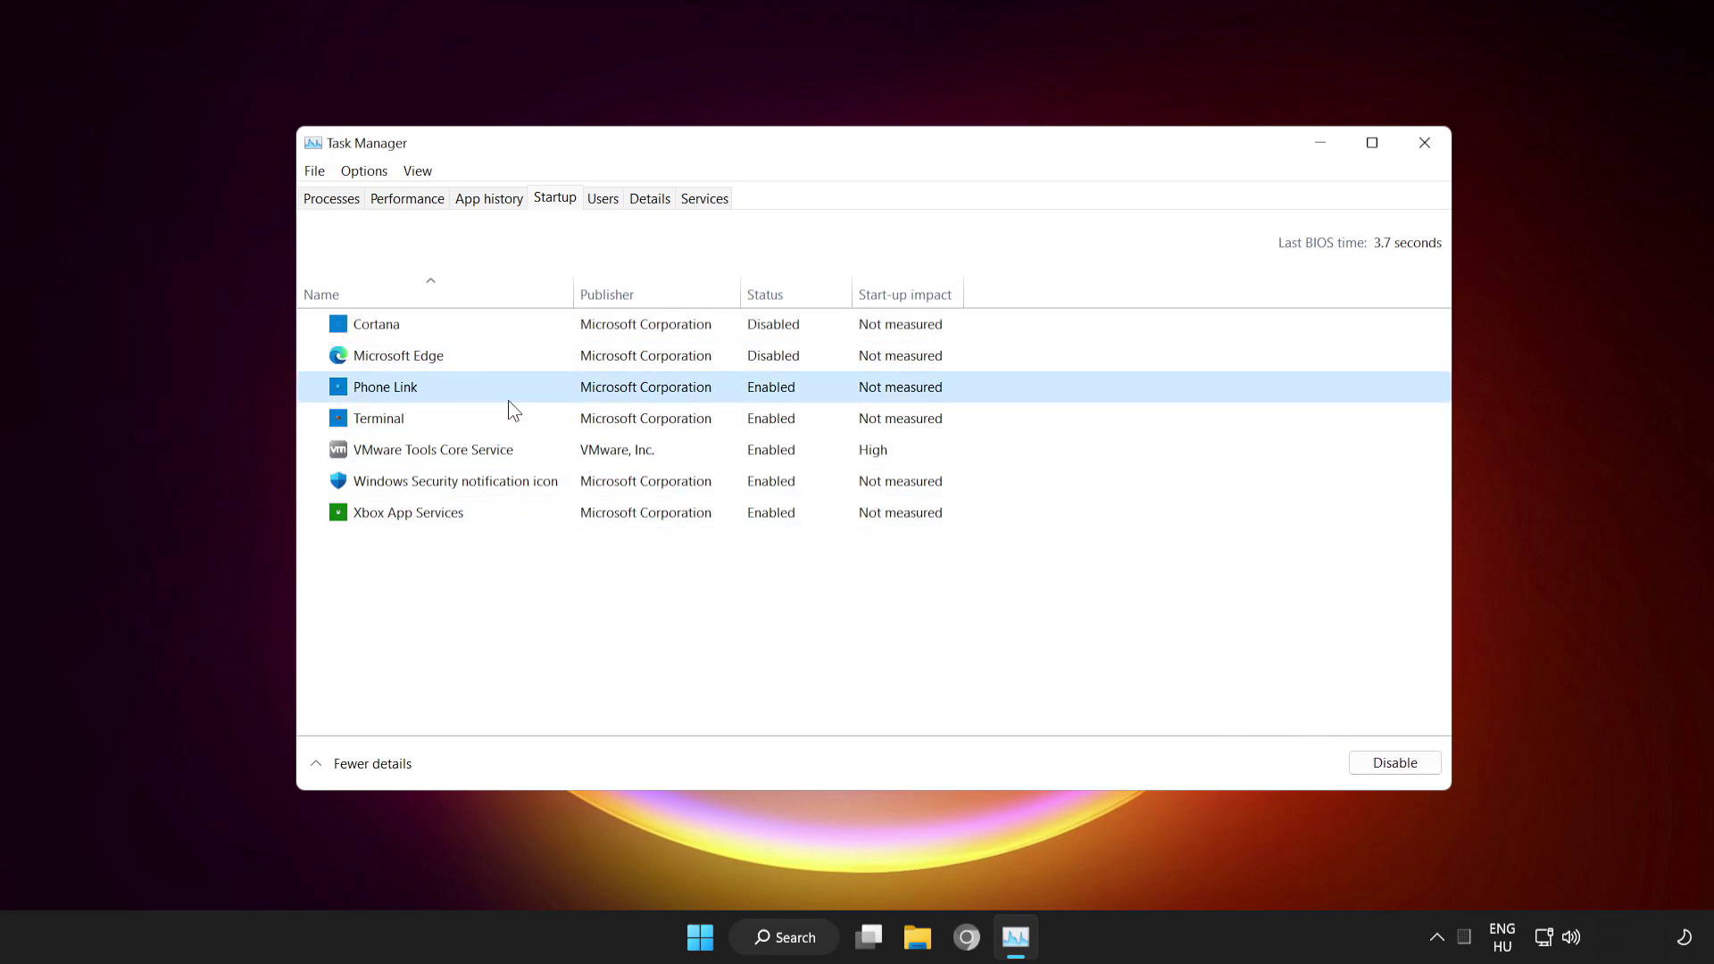
pyautogui.click(1387, 761)
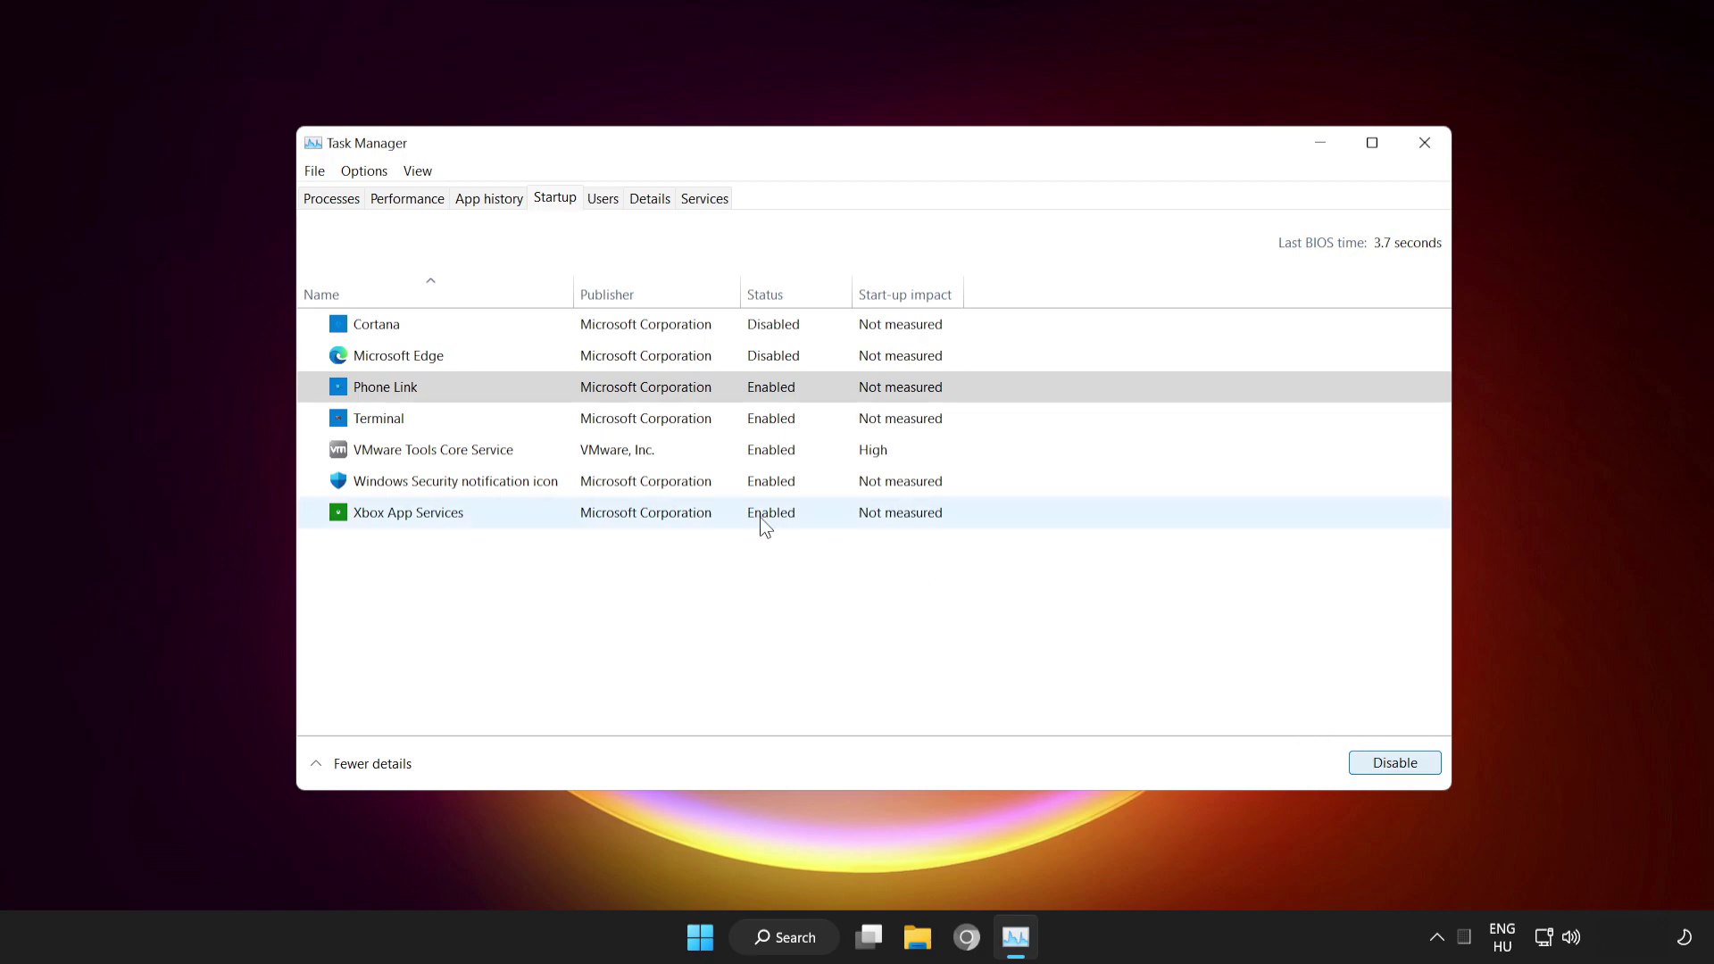
pyautogui.click(511, 427)
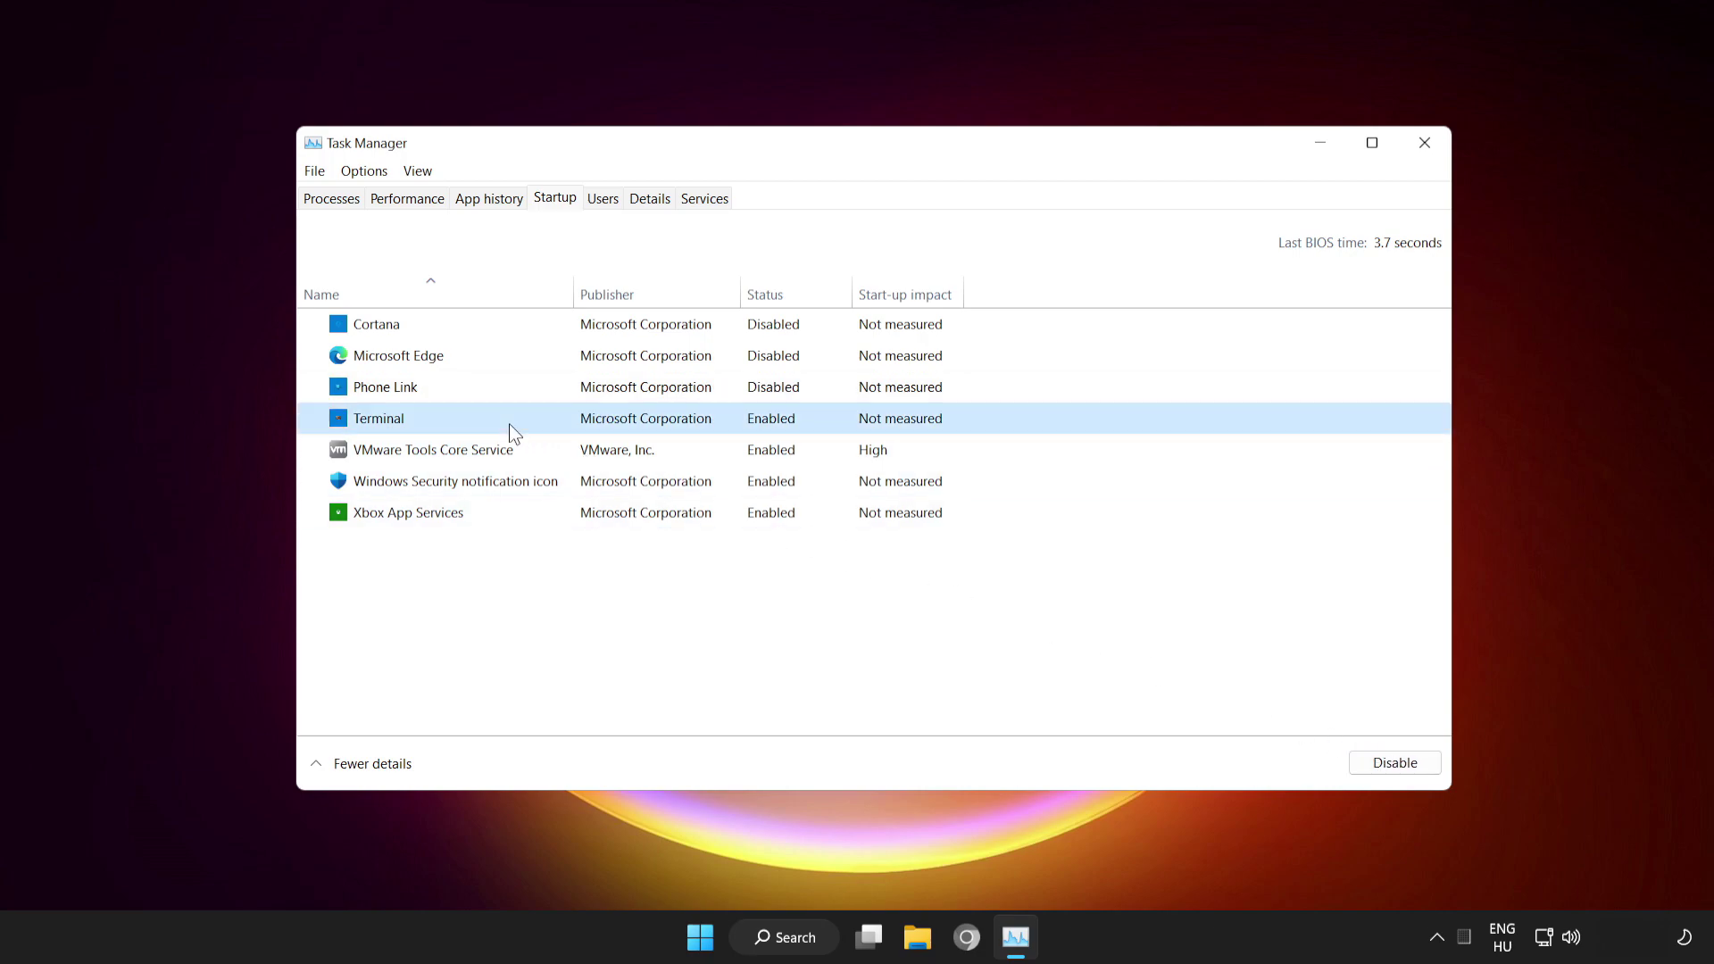
pyautogui.click(1403, 756)
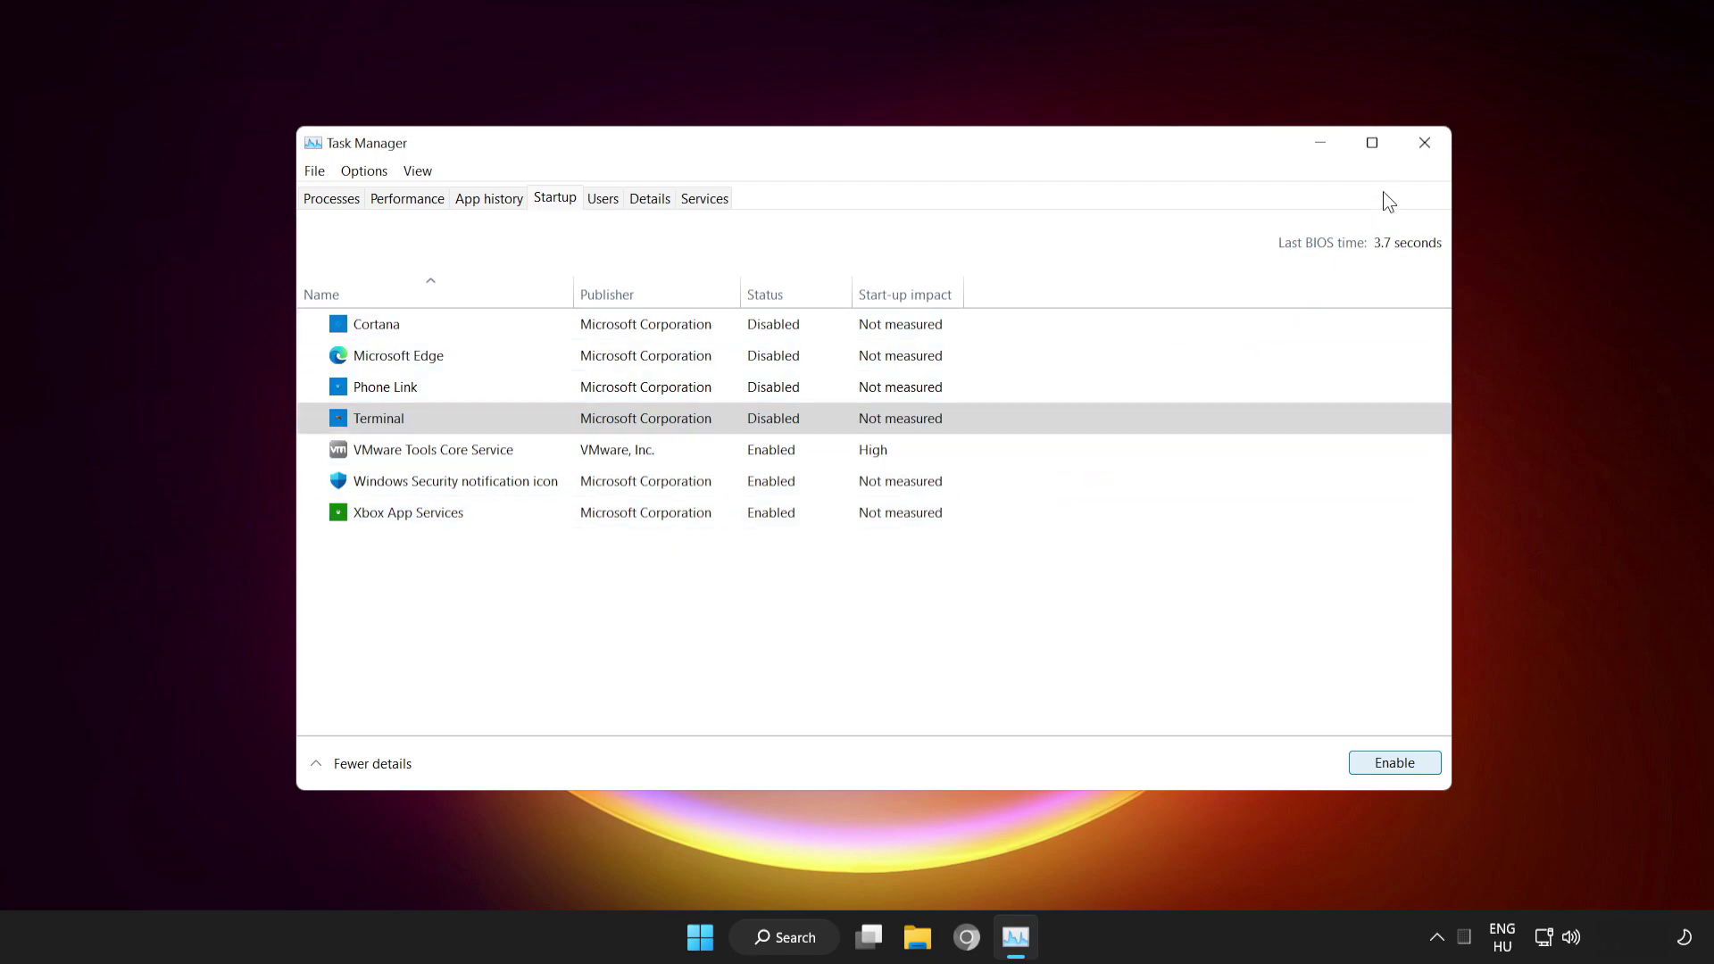
pyautogui.click(1423, 149)
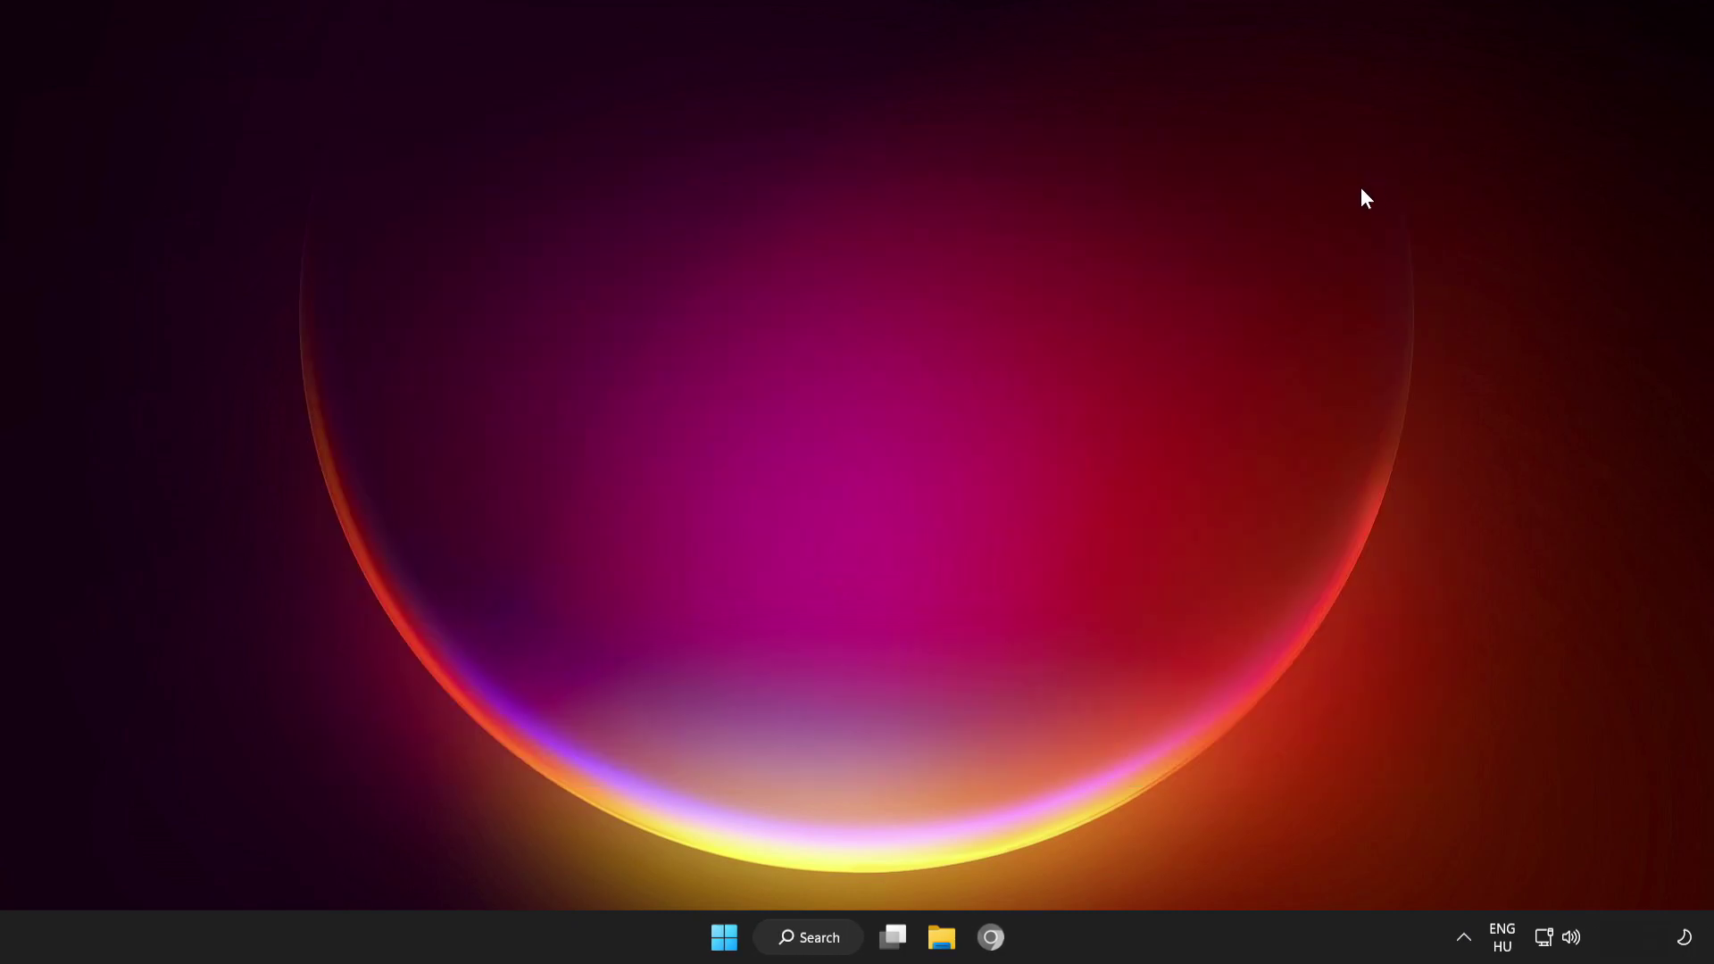
# Open the computer's power options
pyautogui.click(726, 940)
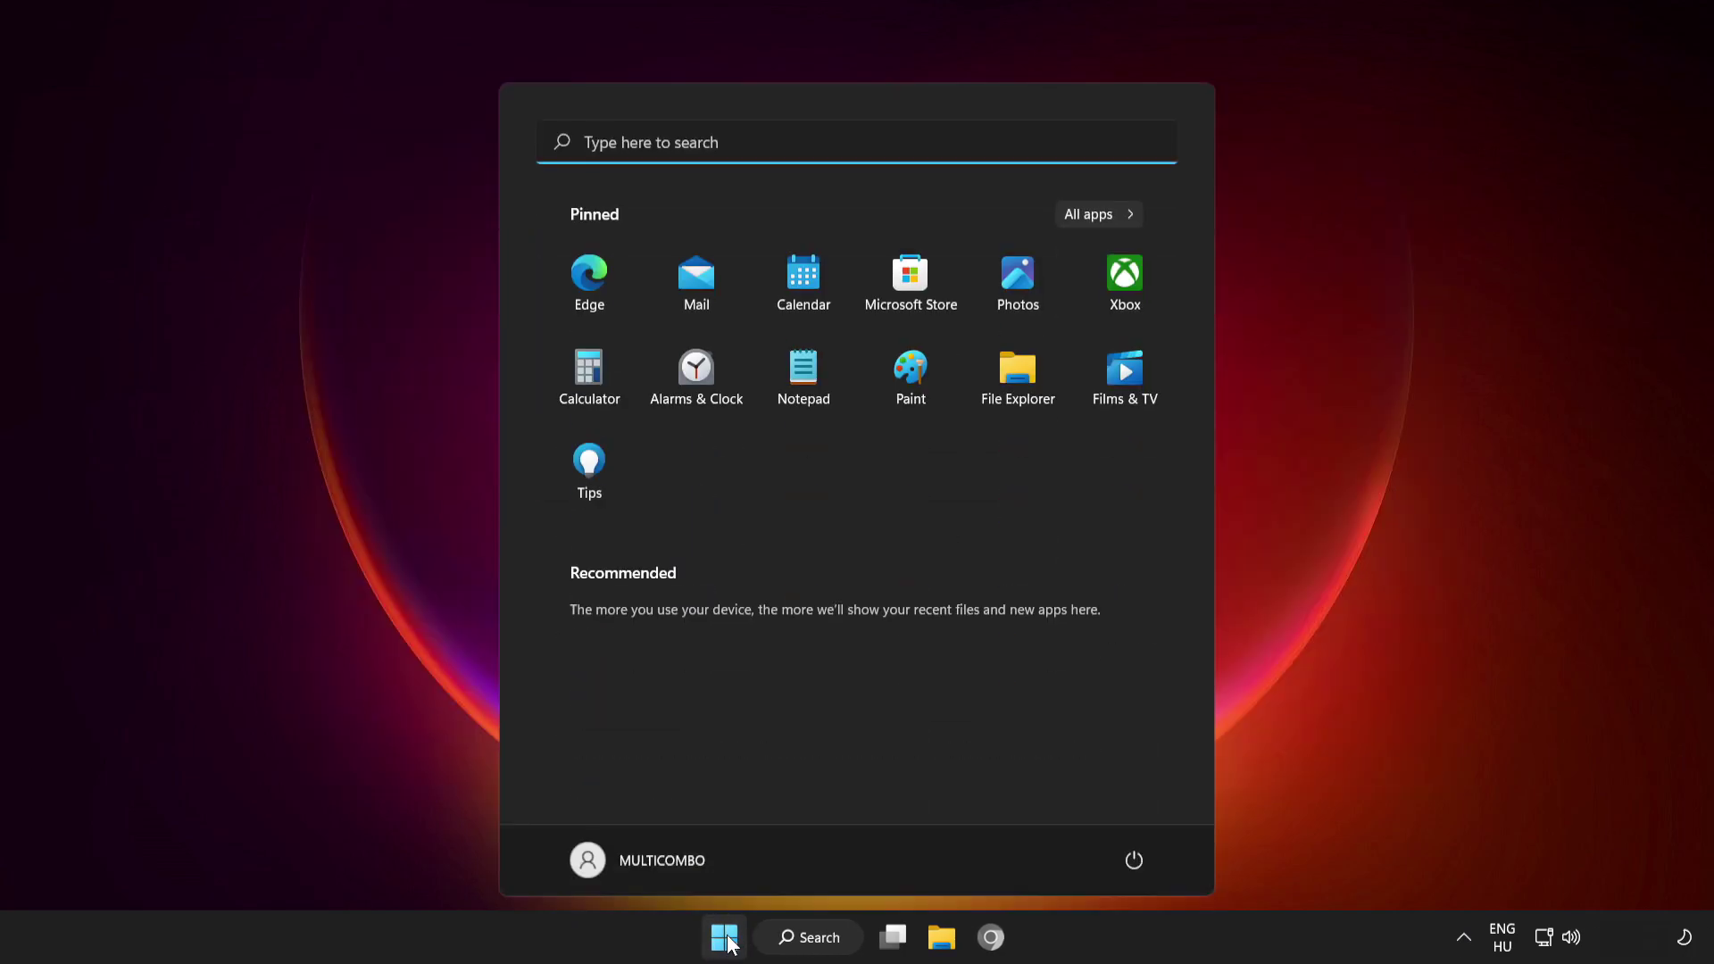
pyautogui.click(1130, 864)
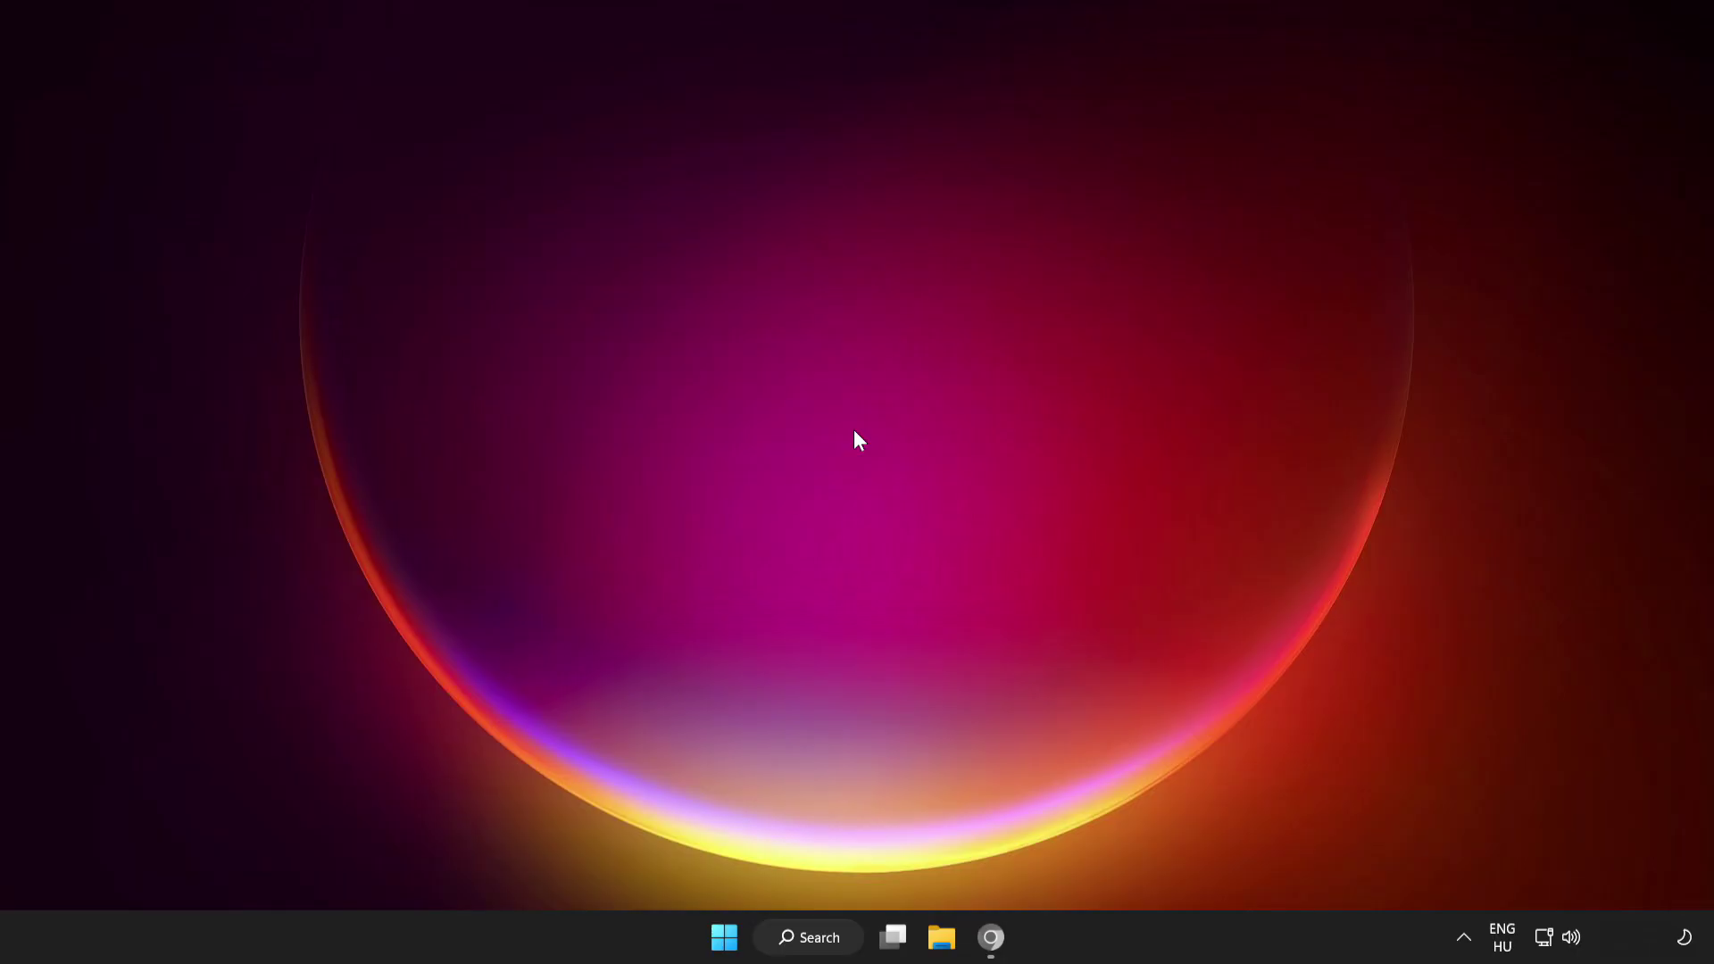
# Switch to Chrome and download the DirectX End-User Runtime Web Installer in English from the Microsoft Download Center
pyautogui.click(993, 945)
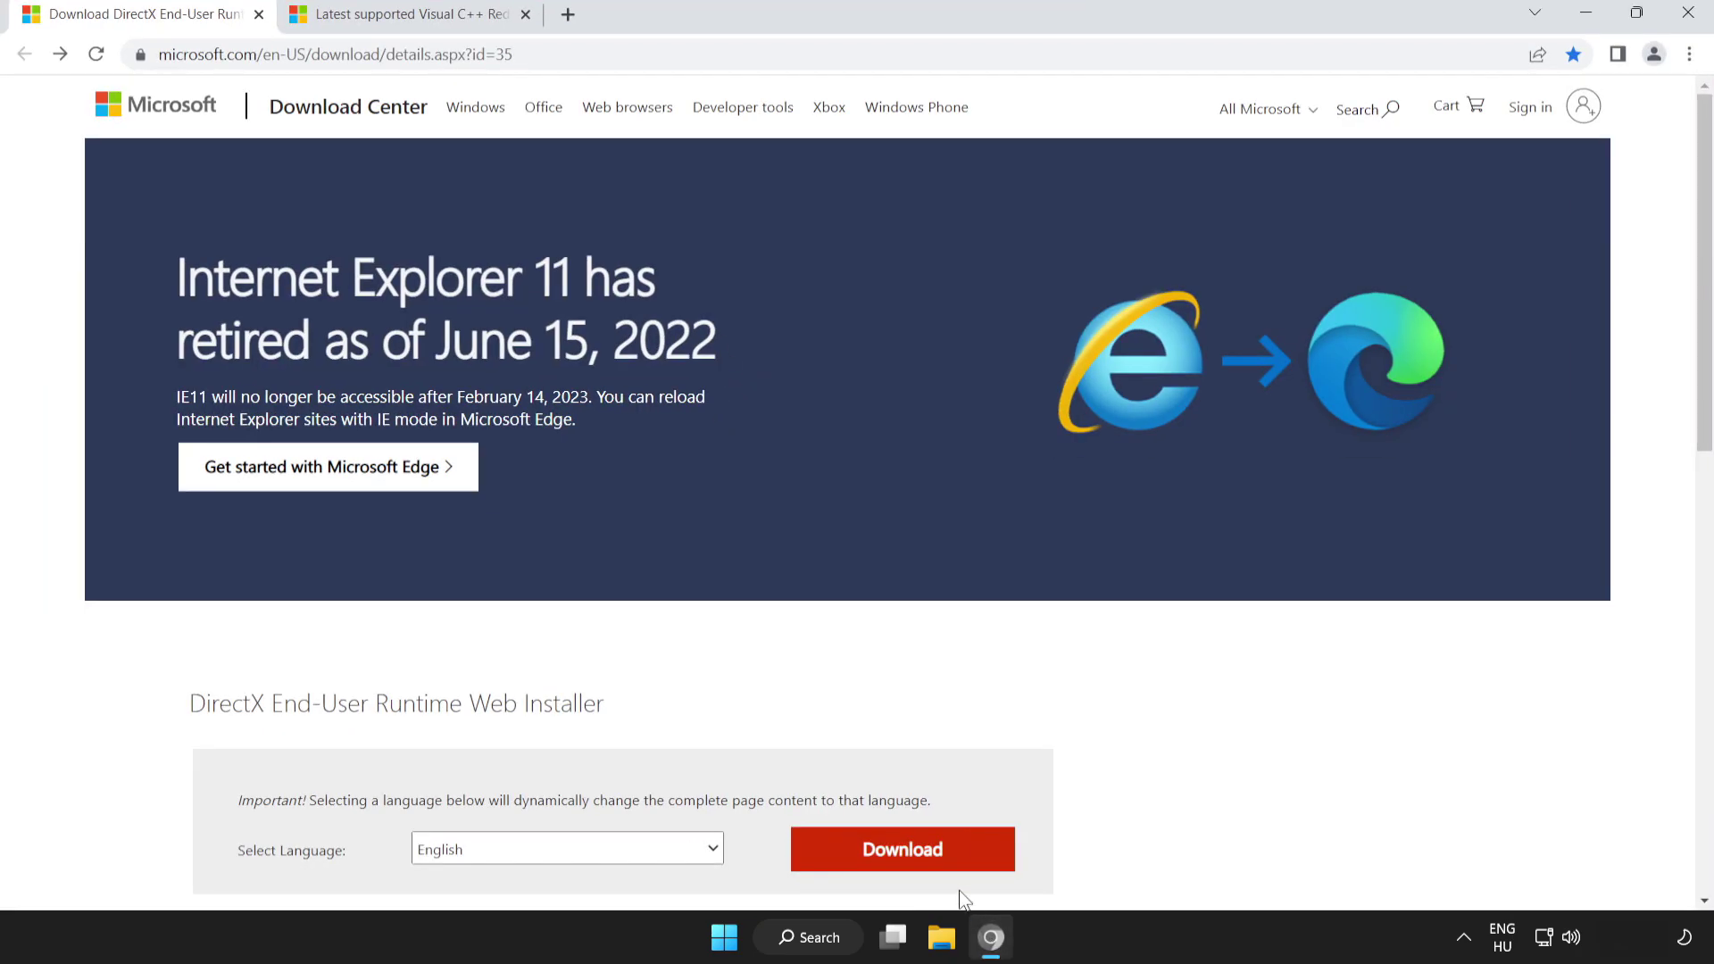
pyautogui.click(529, 58)
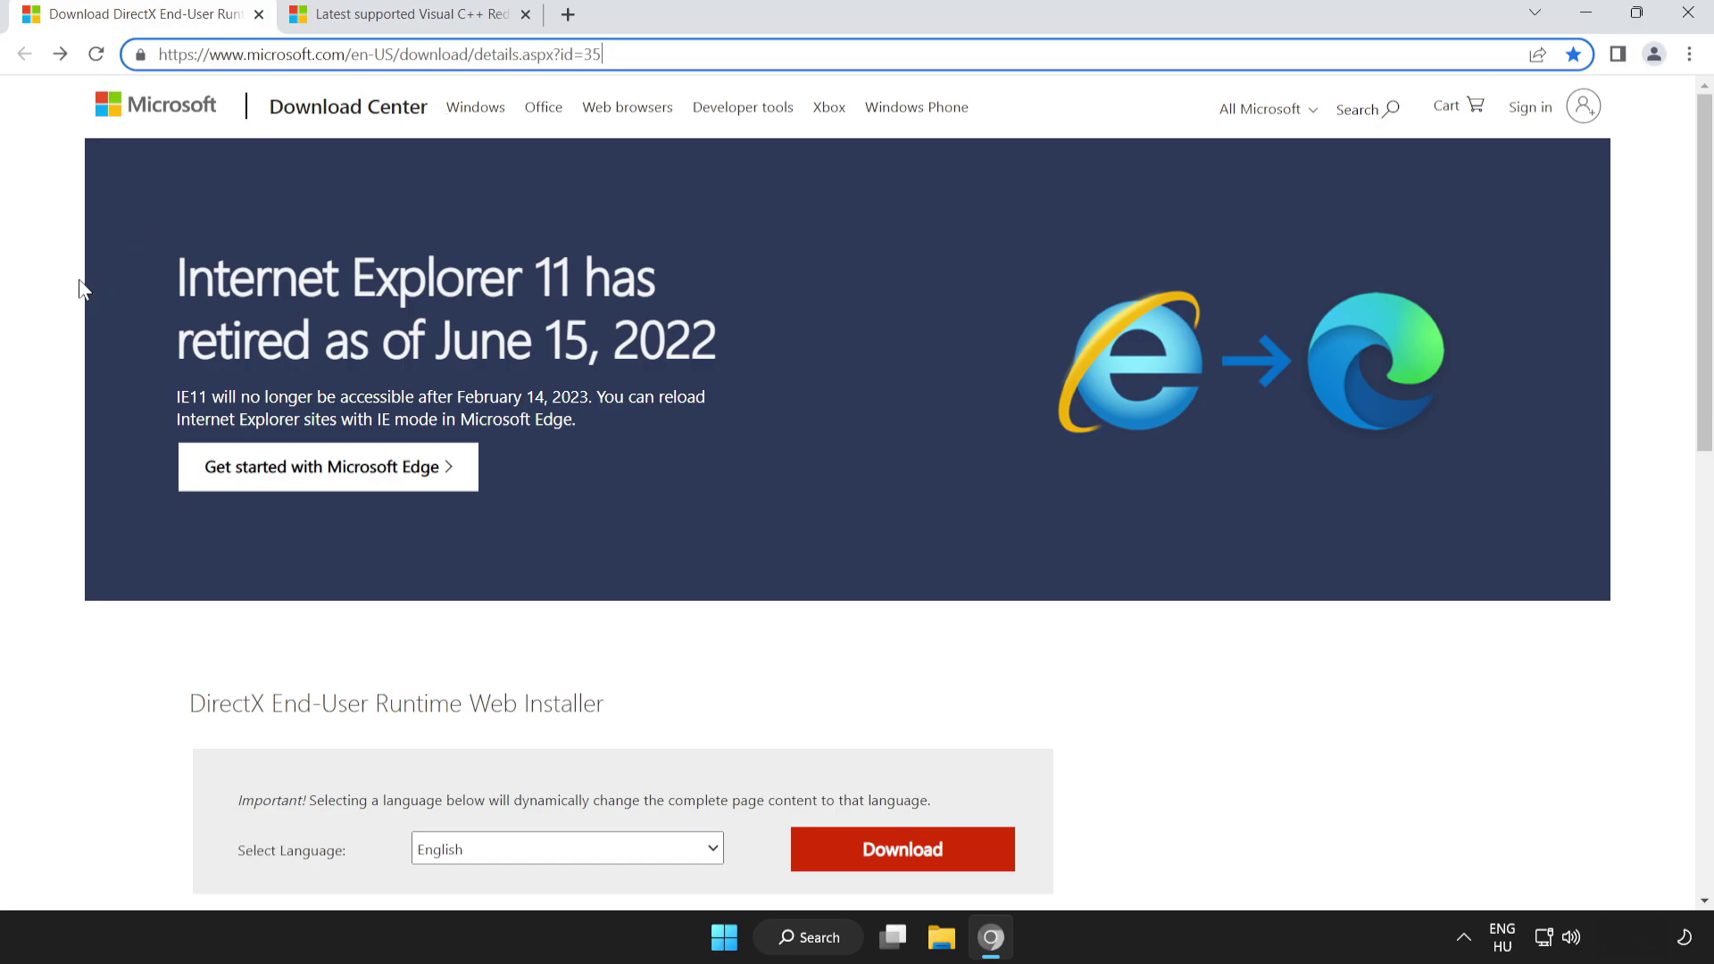
pyautogui.click(541, 279)
pyautogui.scroll(-4, 1708, 266)
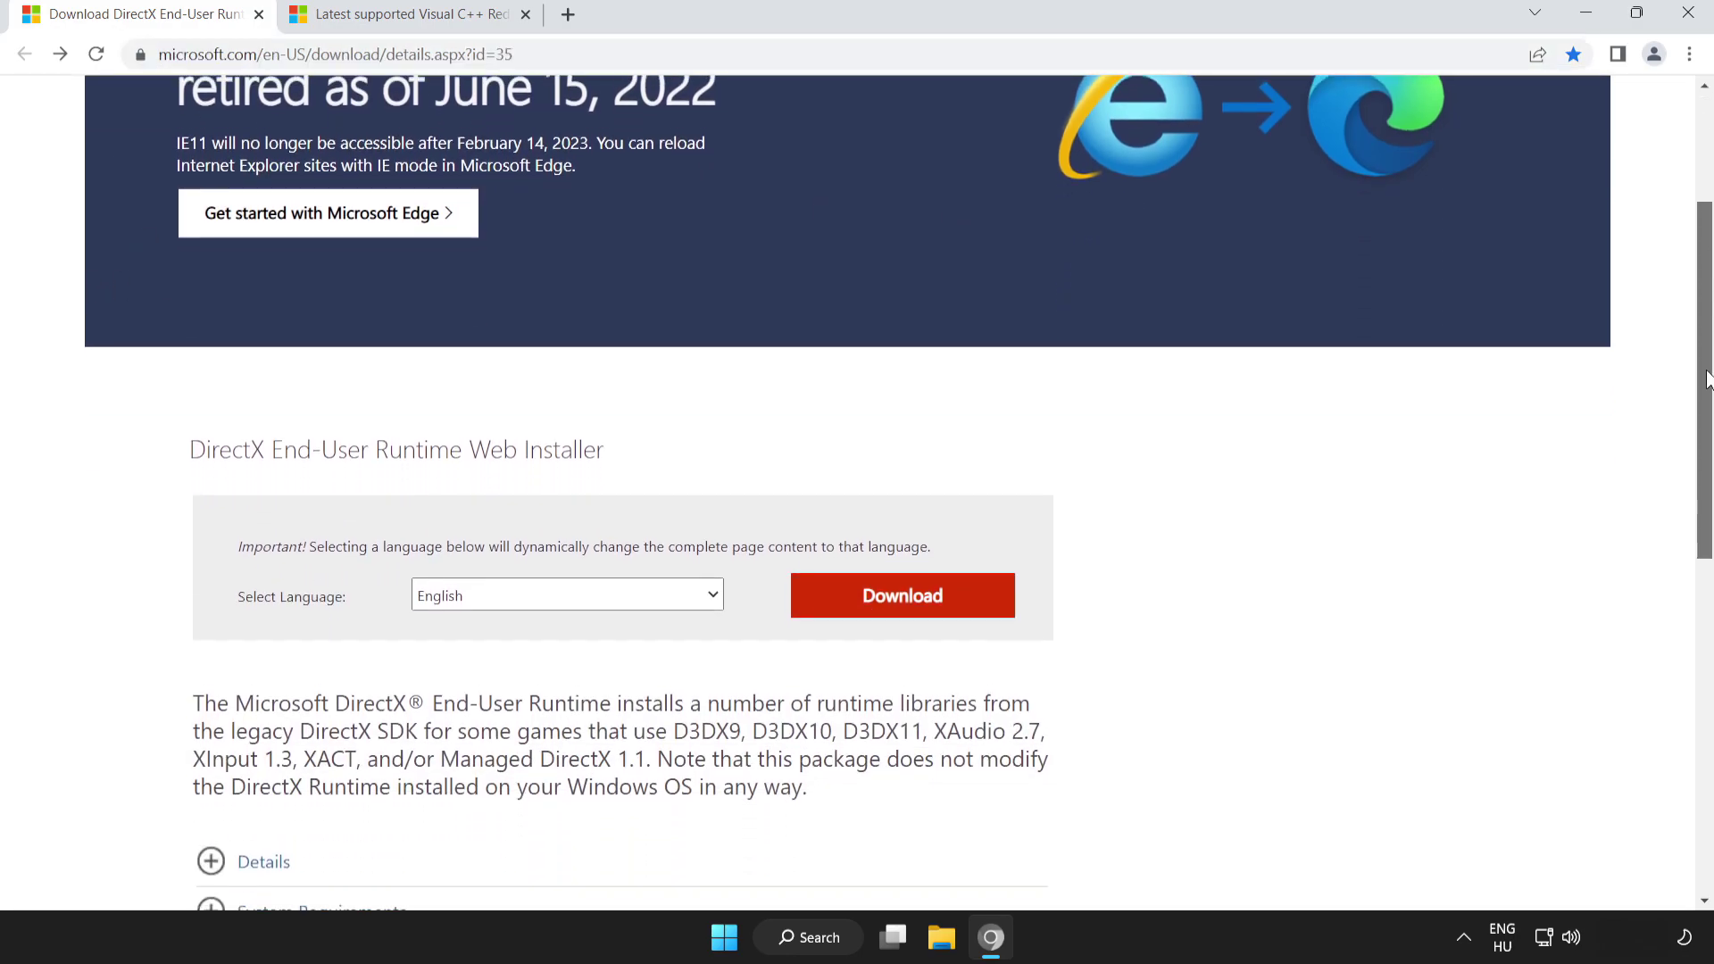
pyautogui.moveTo(113, 391); pyautogui.dragTo(763, 391)
pyautogui.click(755, 394)
pyautogui.click(907, 542)
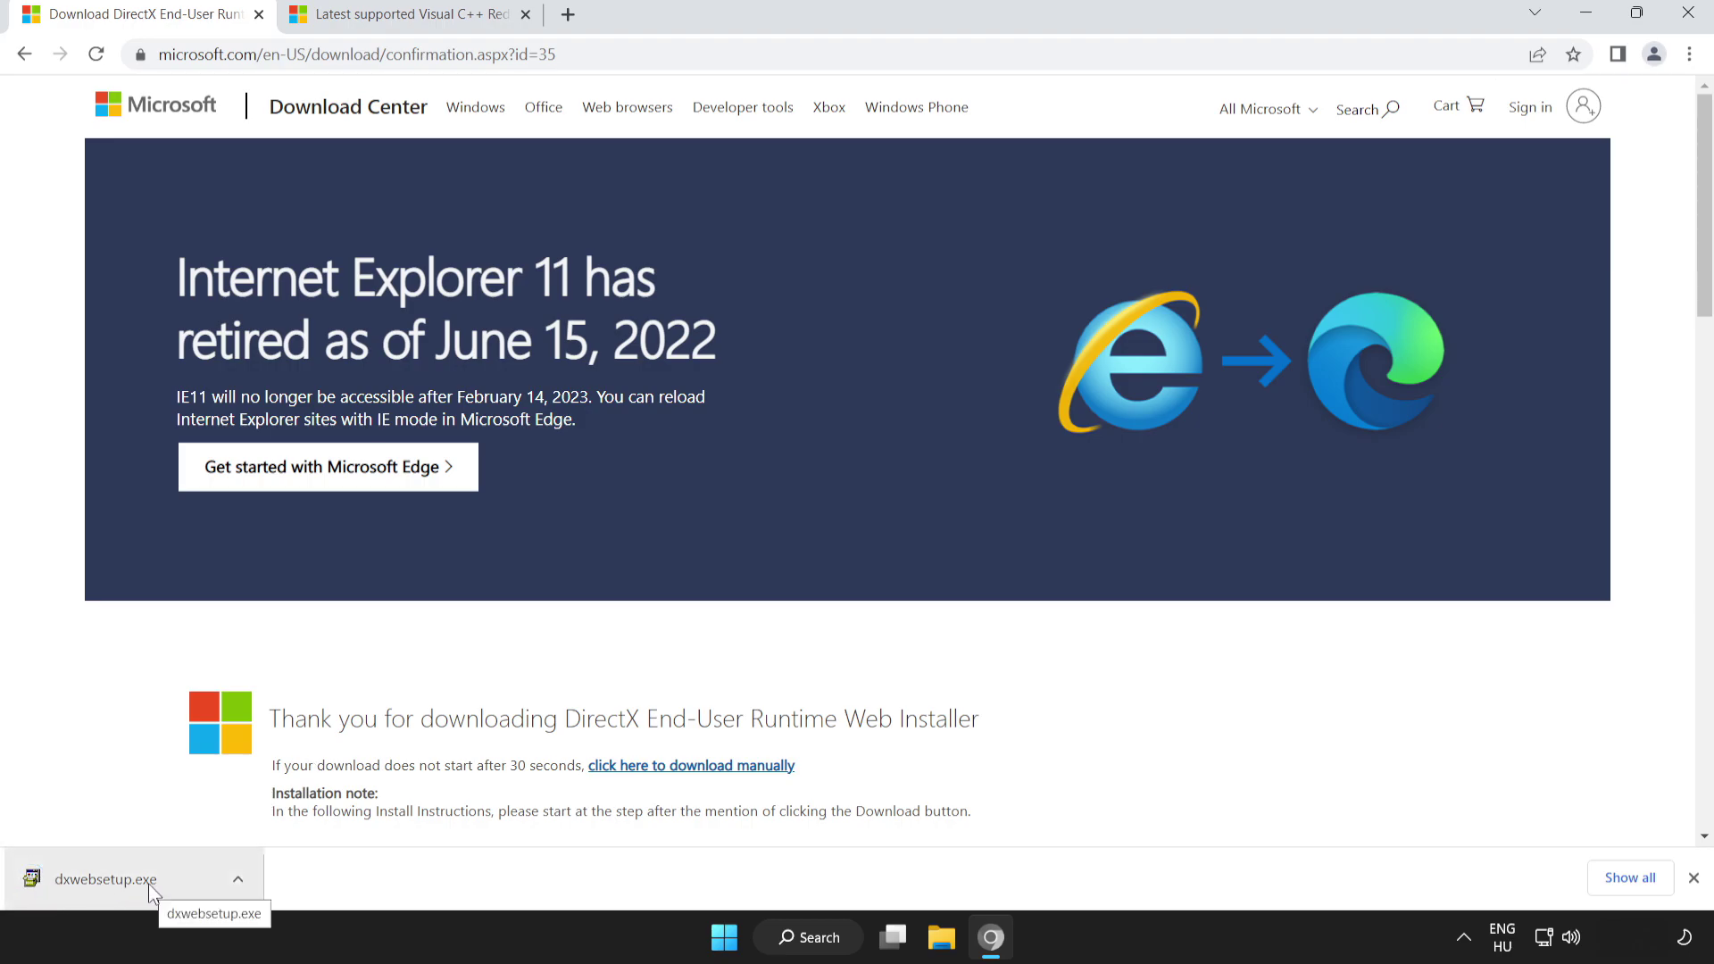
# Run dxwebsetup.exe, accept the license agreement, decline the Bing Bar and complete the DirectX setup
pyautogui.click(149, 886)
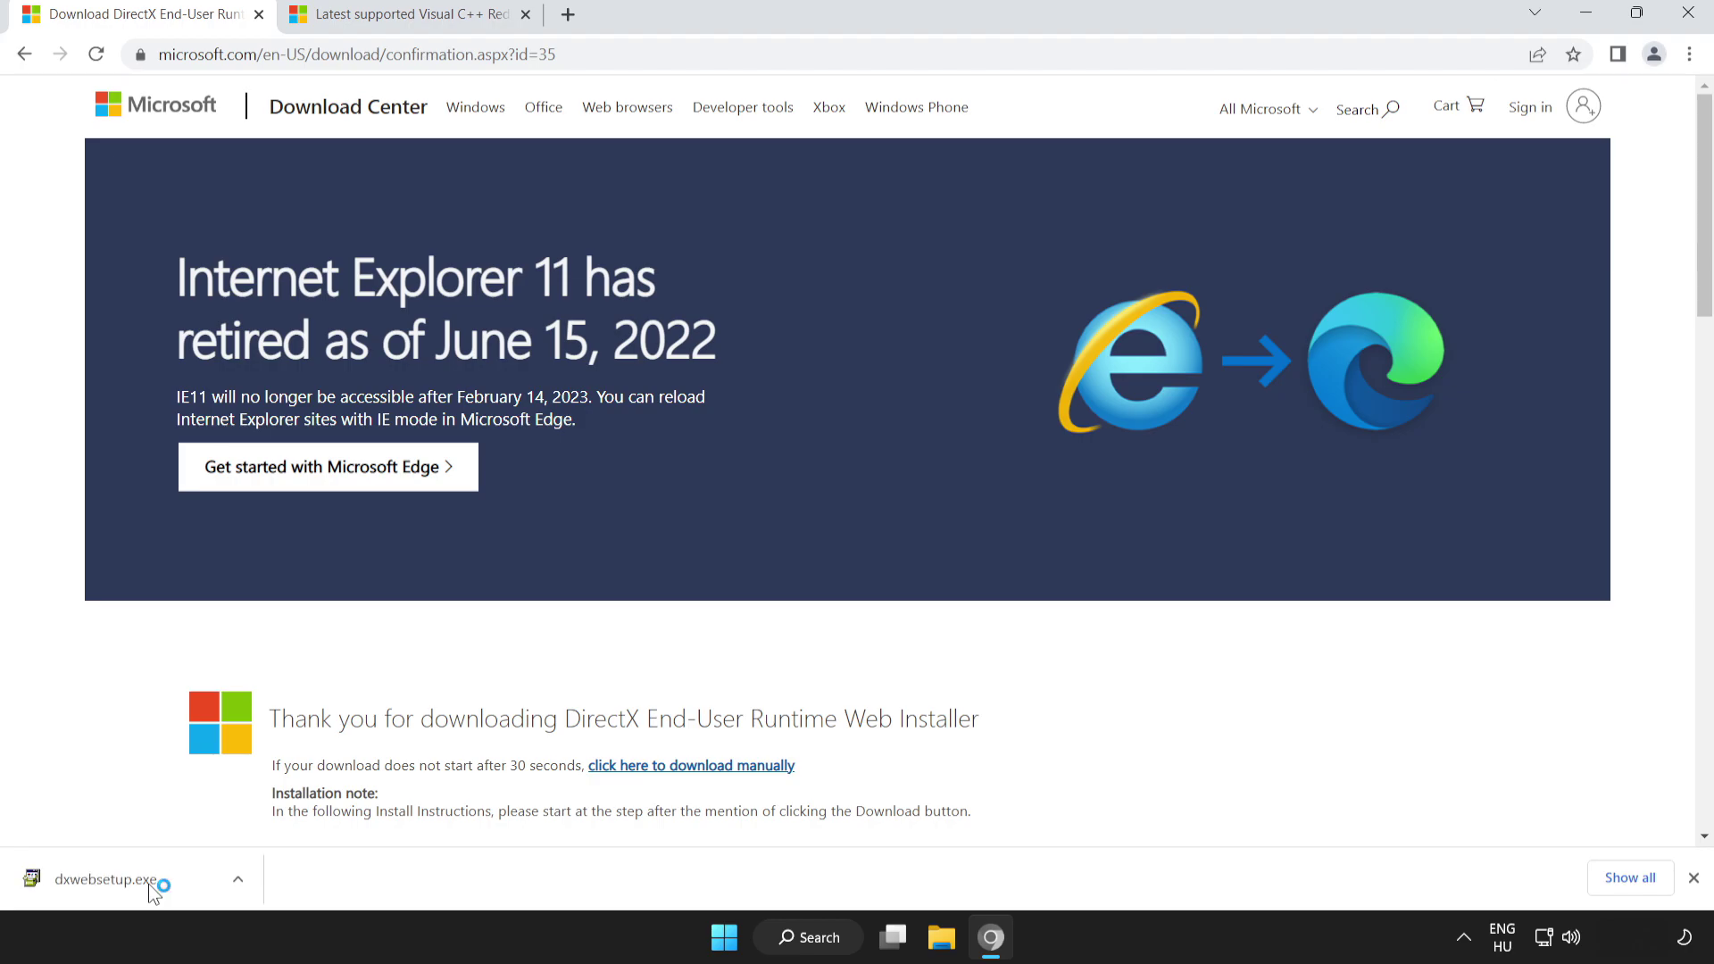
pyautogui.moveTo(431, 218); pyautogui.dragTo(780, 286)
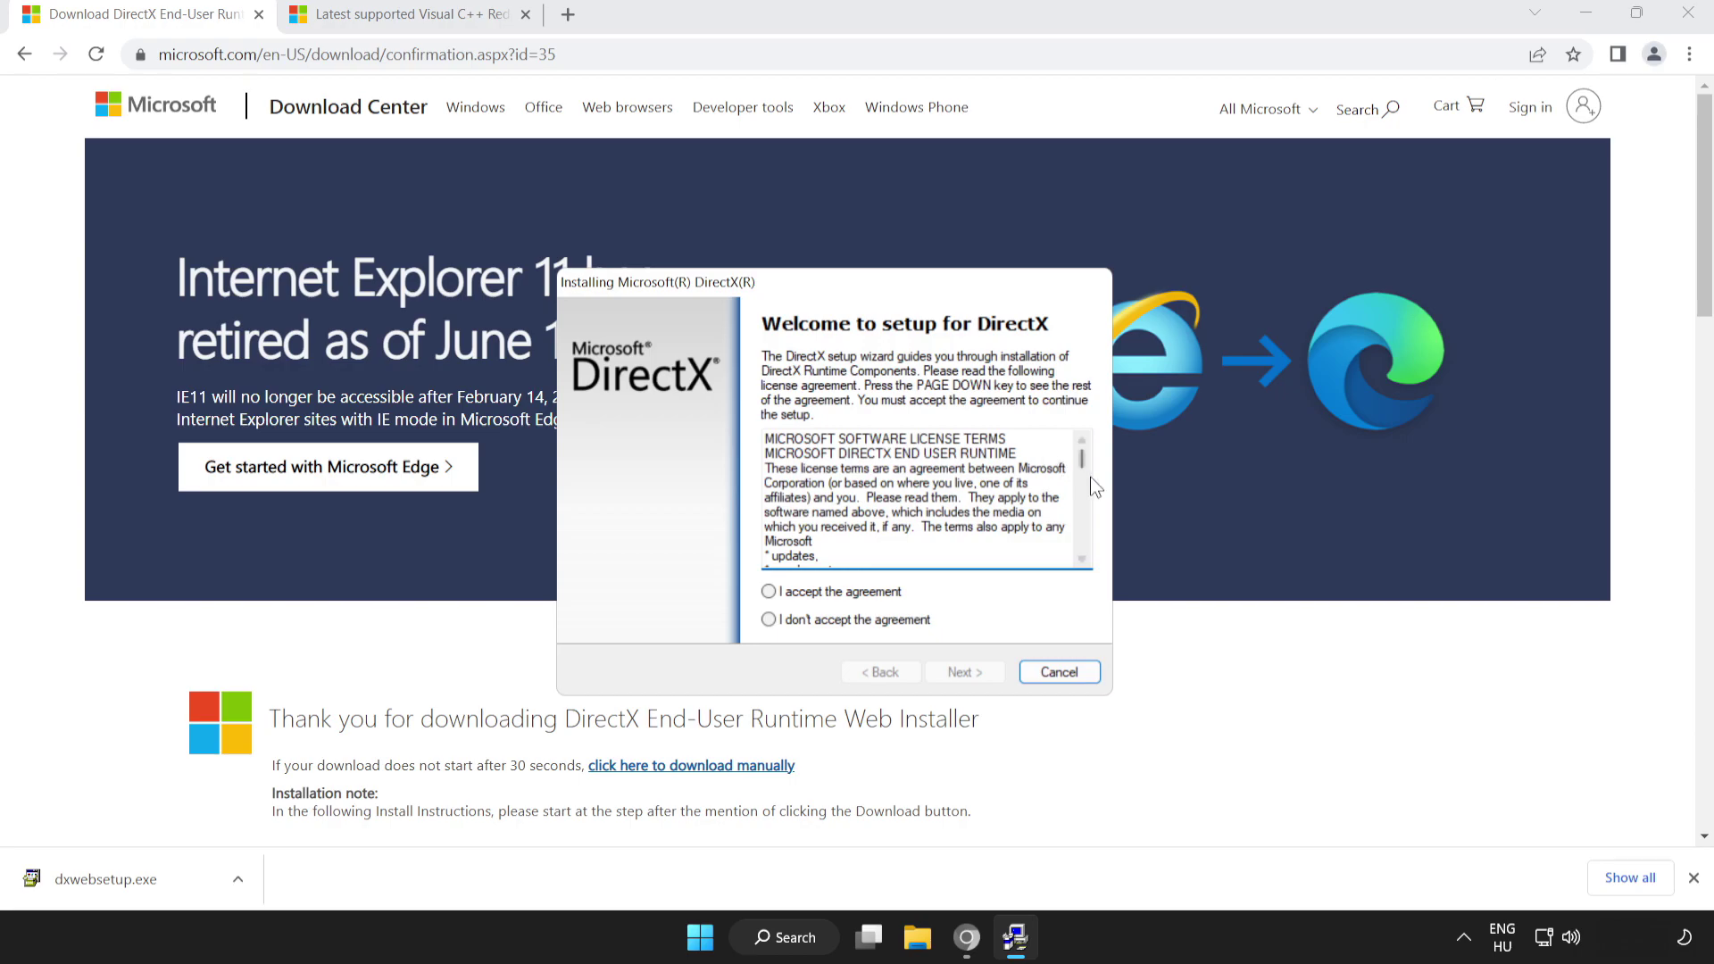
pyautogui.moveTo(1082, 462); pyautogui.dragTo(1081, 546)
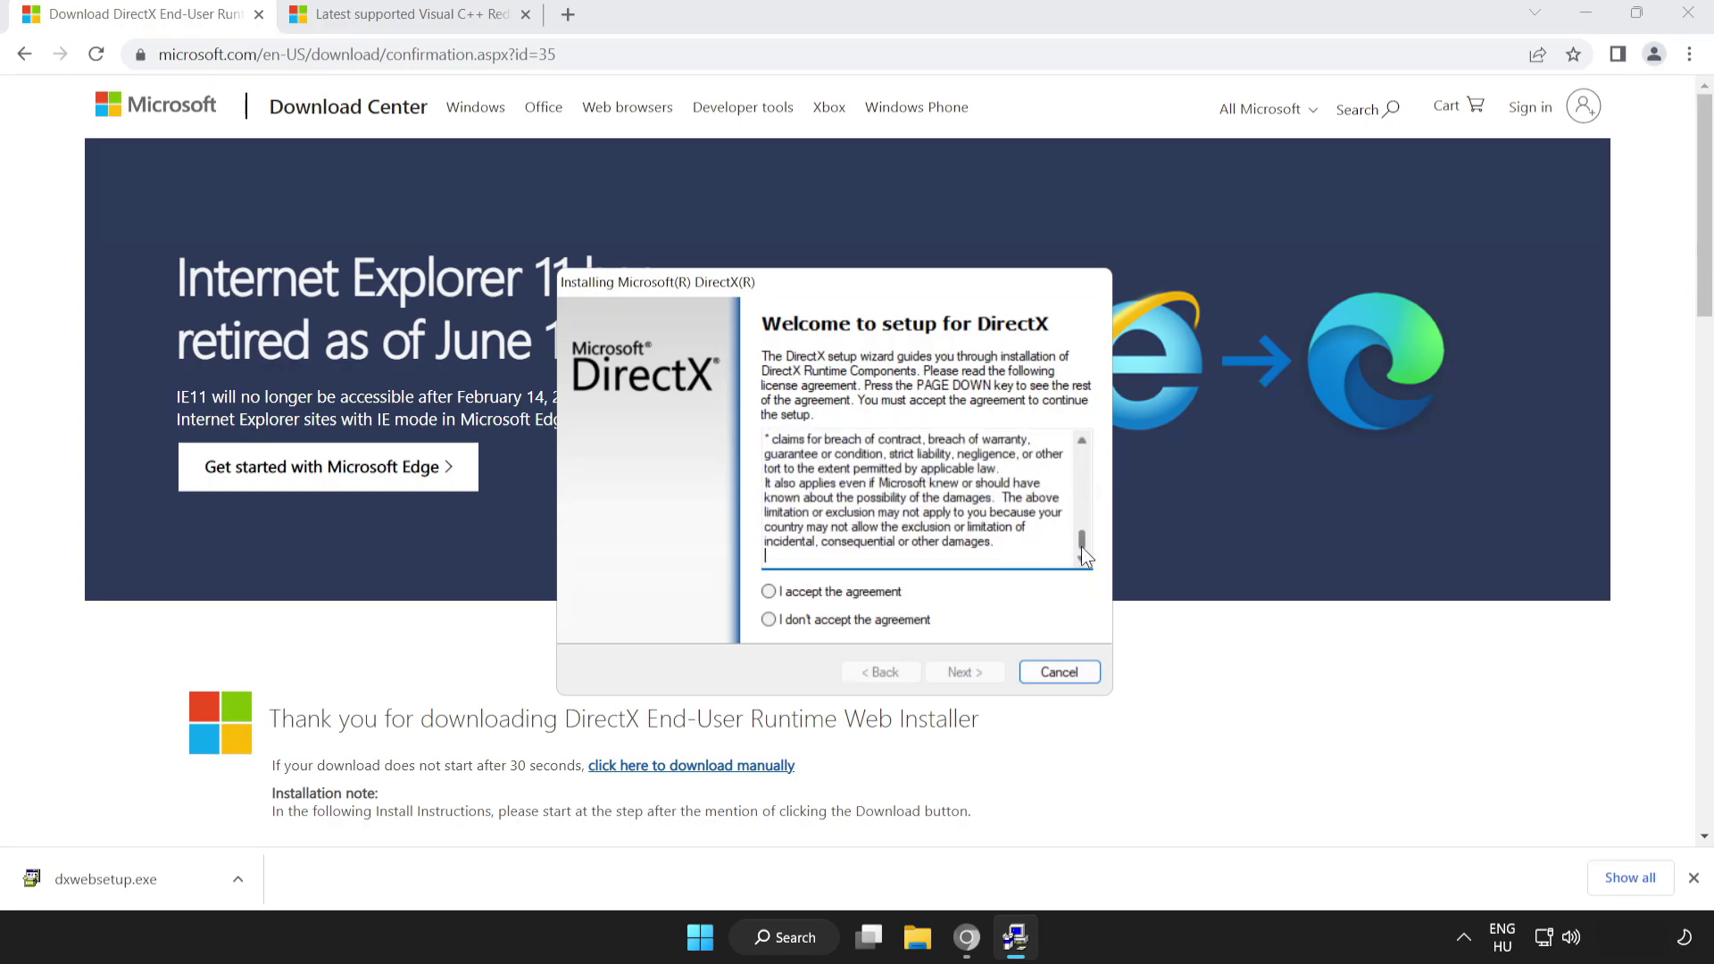
pyautogui.click(769, 591)
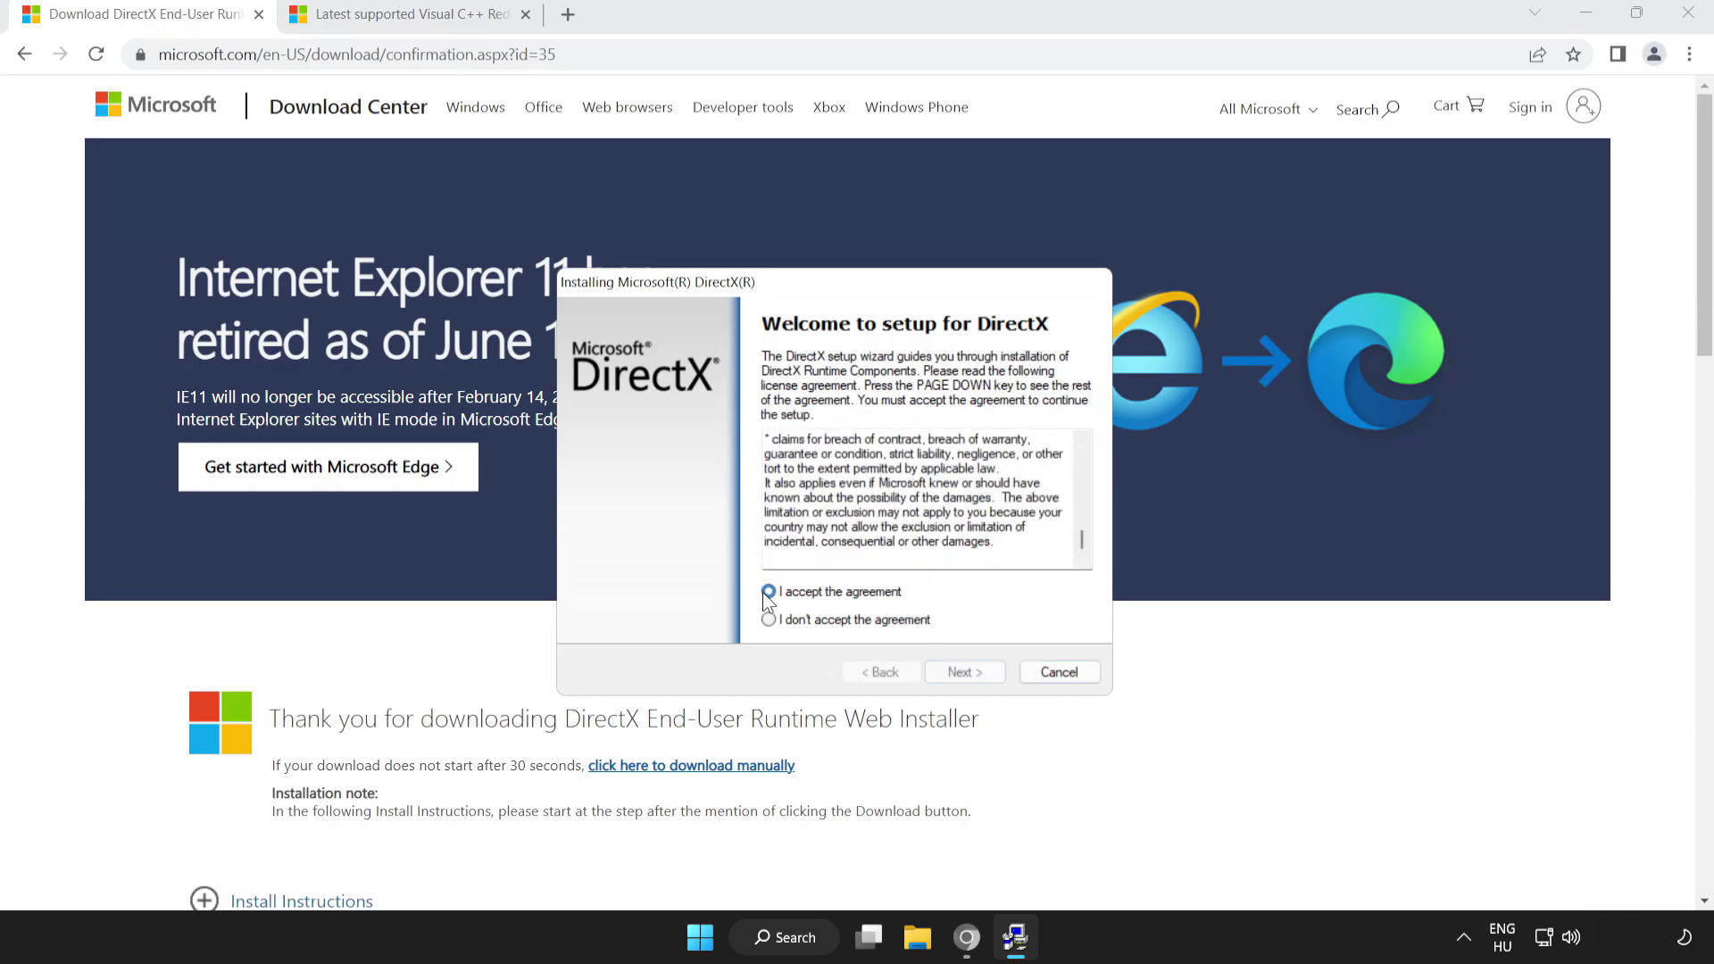
pyautogui.click(955, 672)
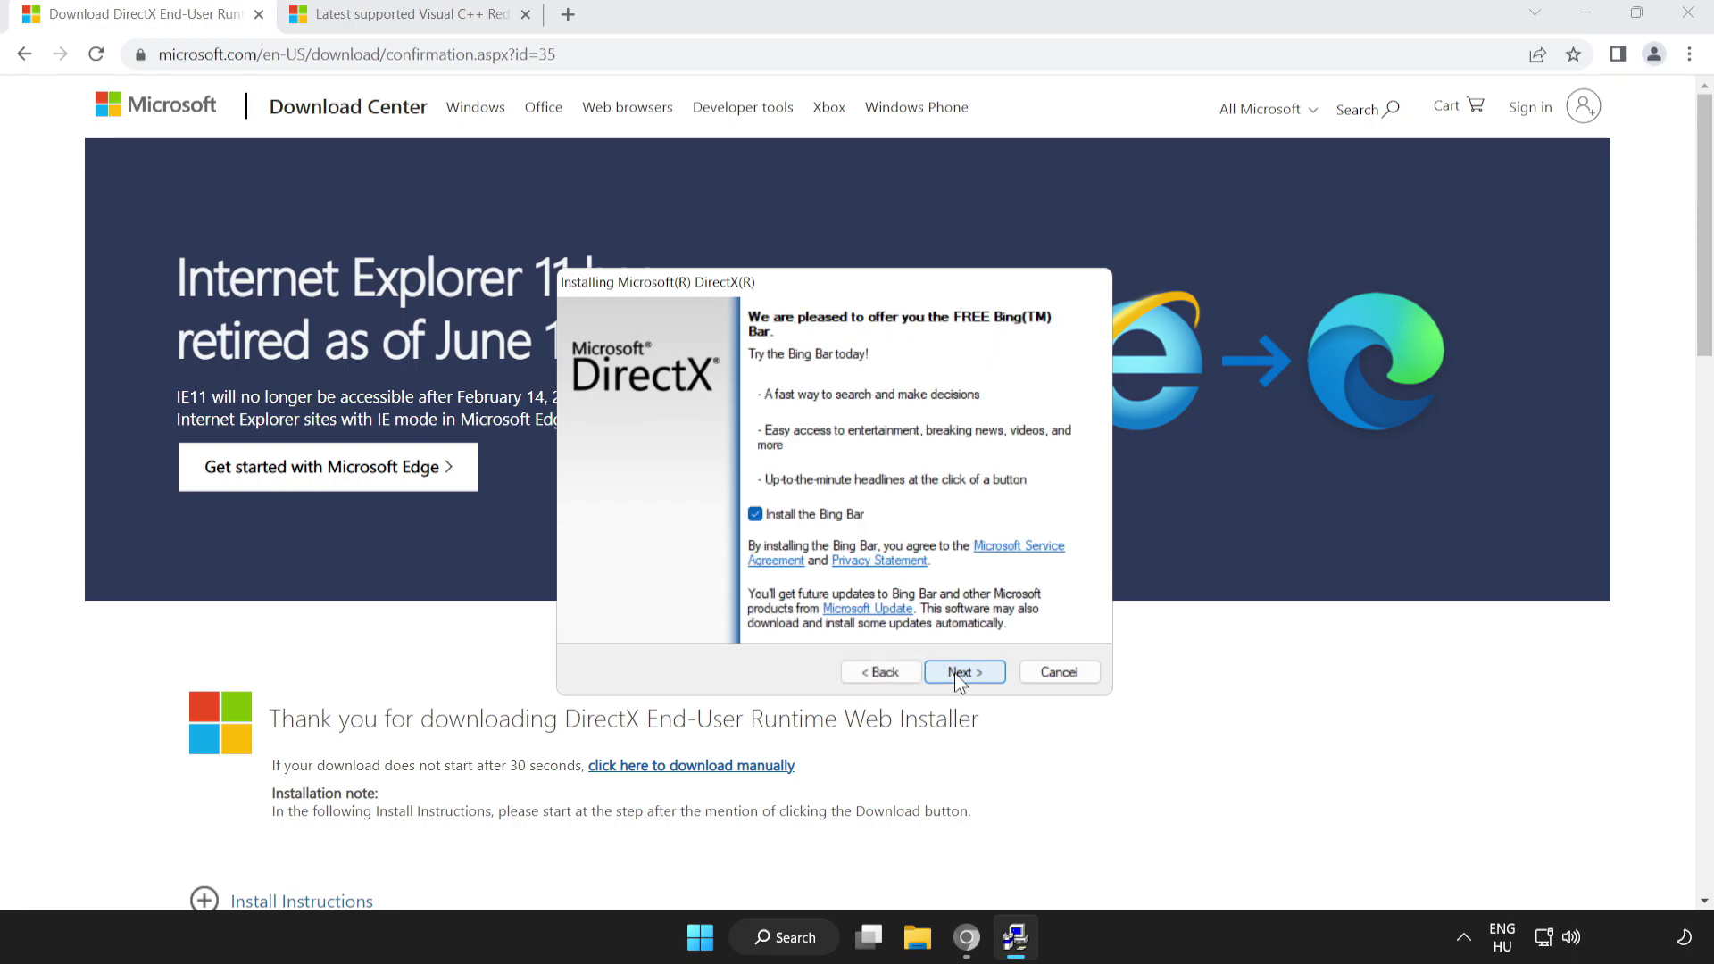
pyautogui.click(754, 515)
pyautogui.click(962, 673)
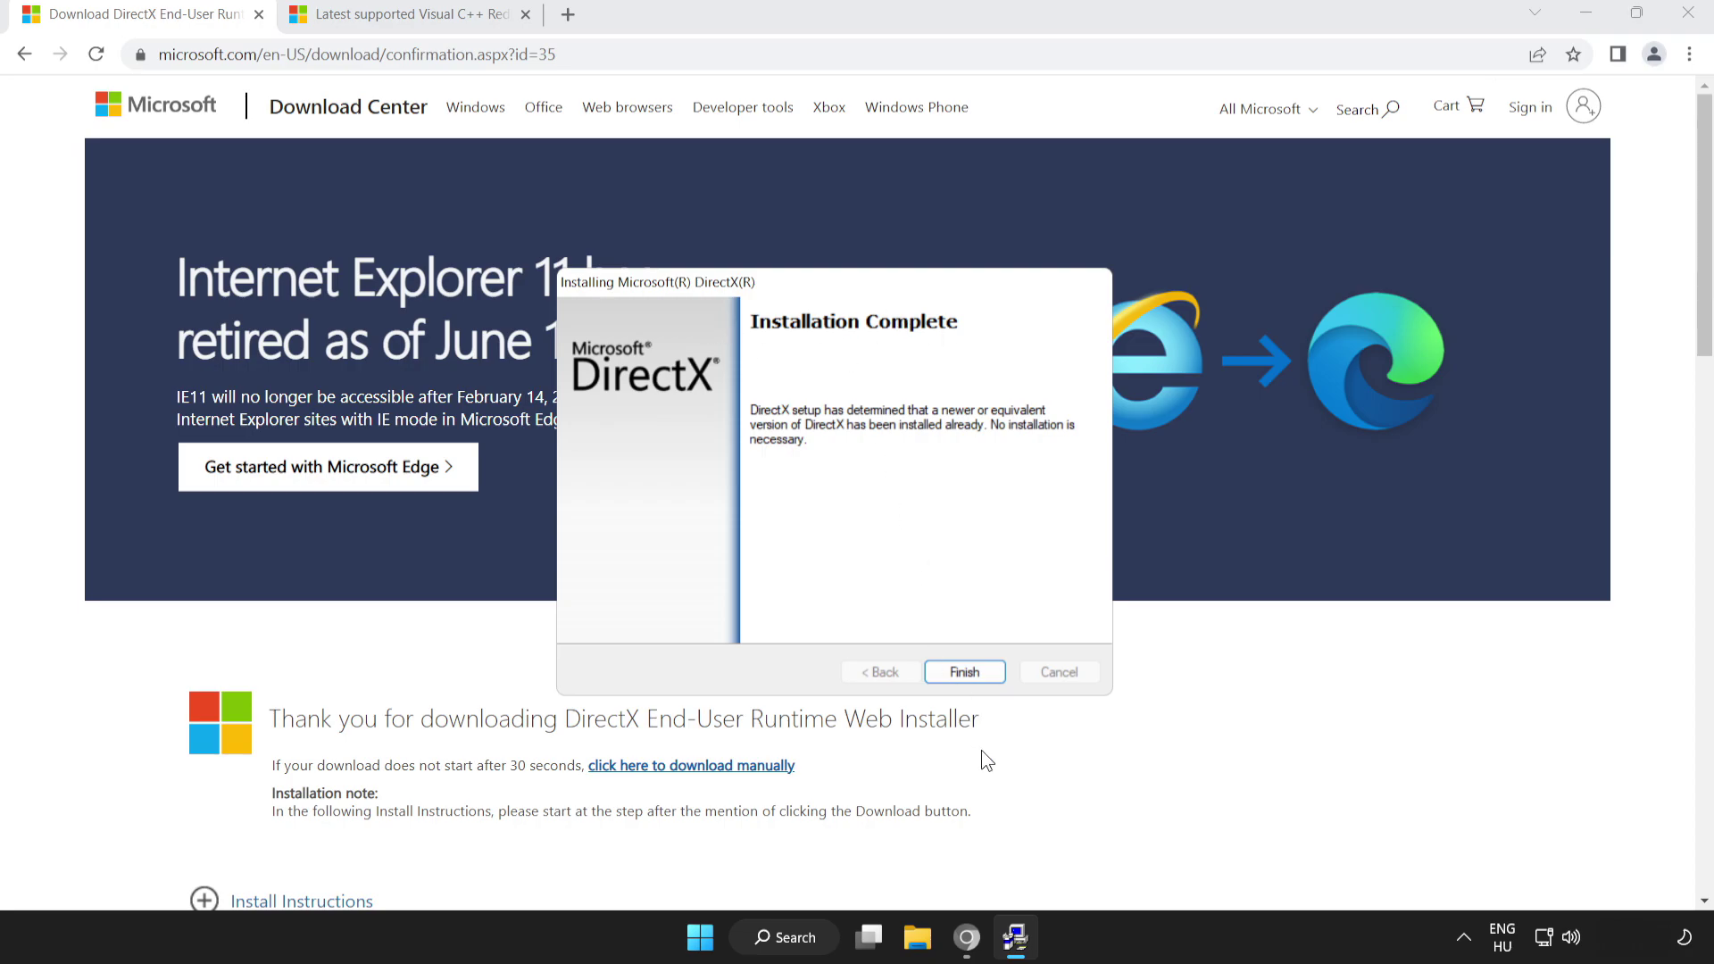
pyautogui.click(962, 671)
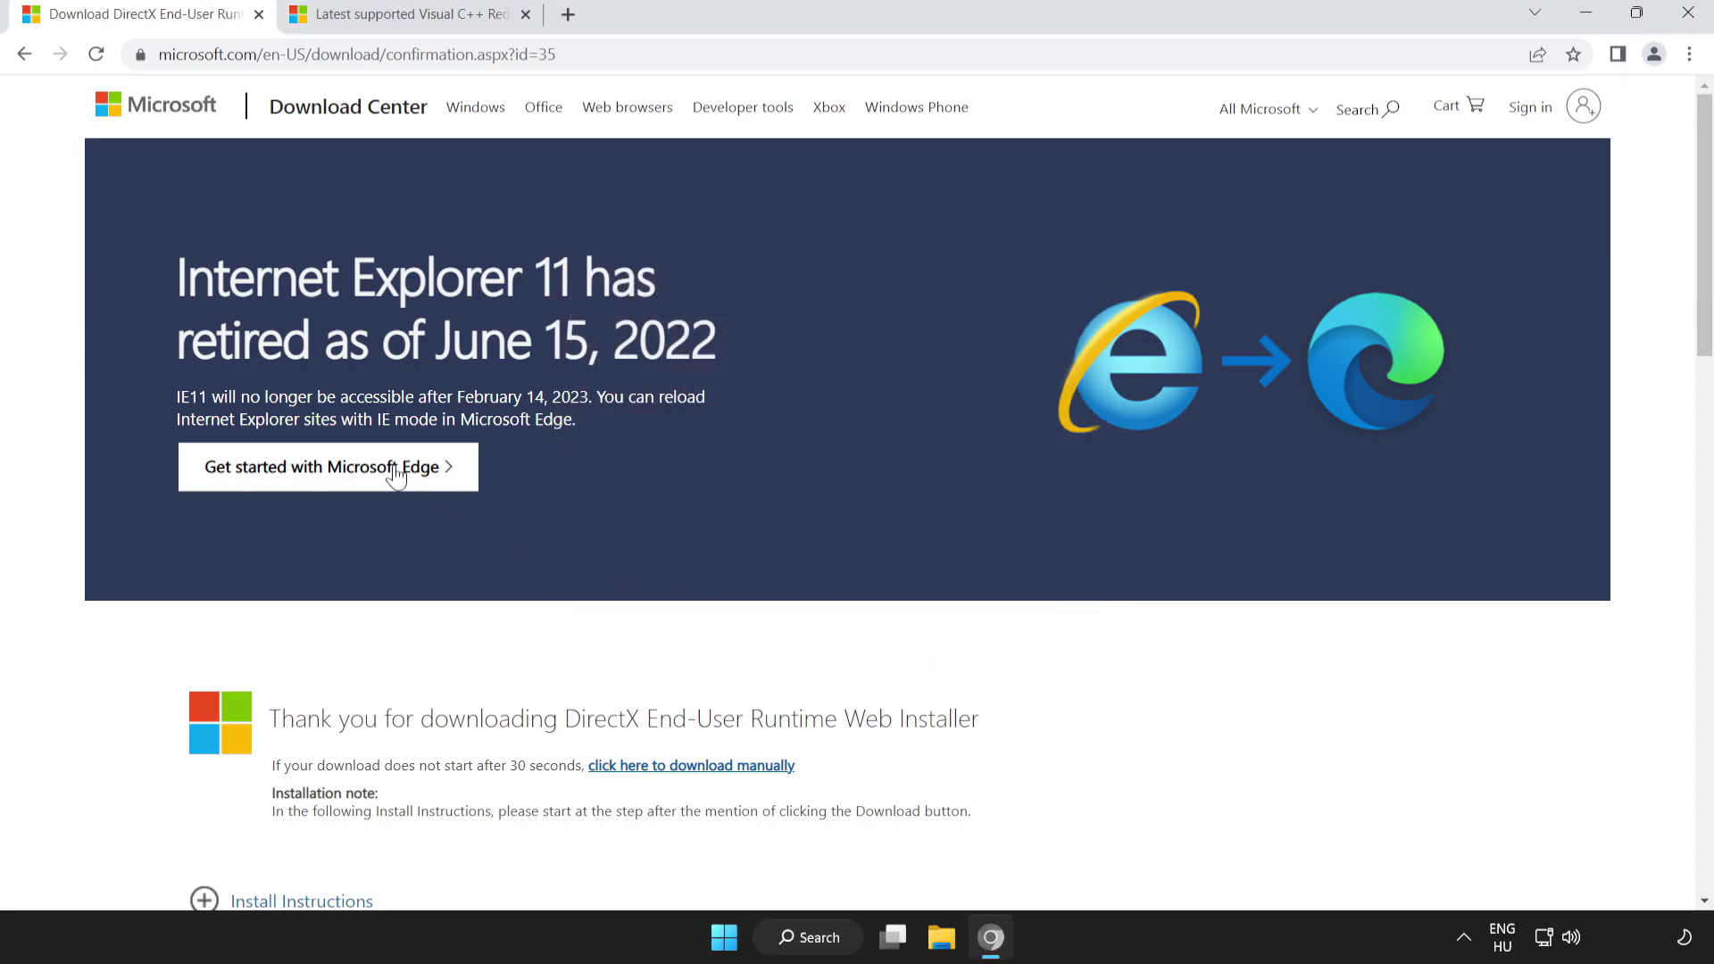
# Close the DirectX page and download the ARM64, X86 and X64 Visual C++ Redistributable installers for Visual Studio 2015–2022
pyautogui.click(258, 15)
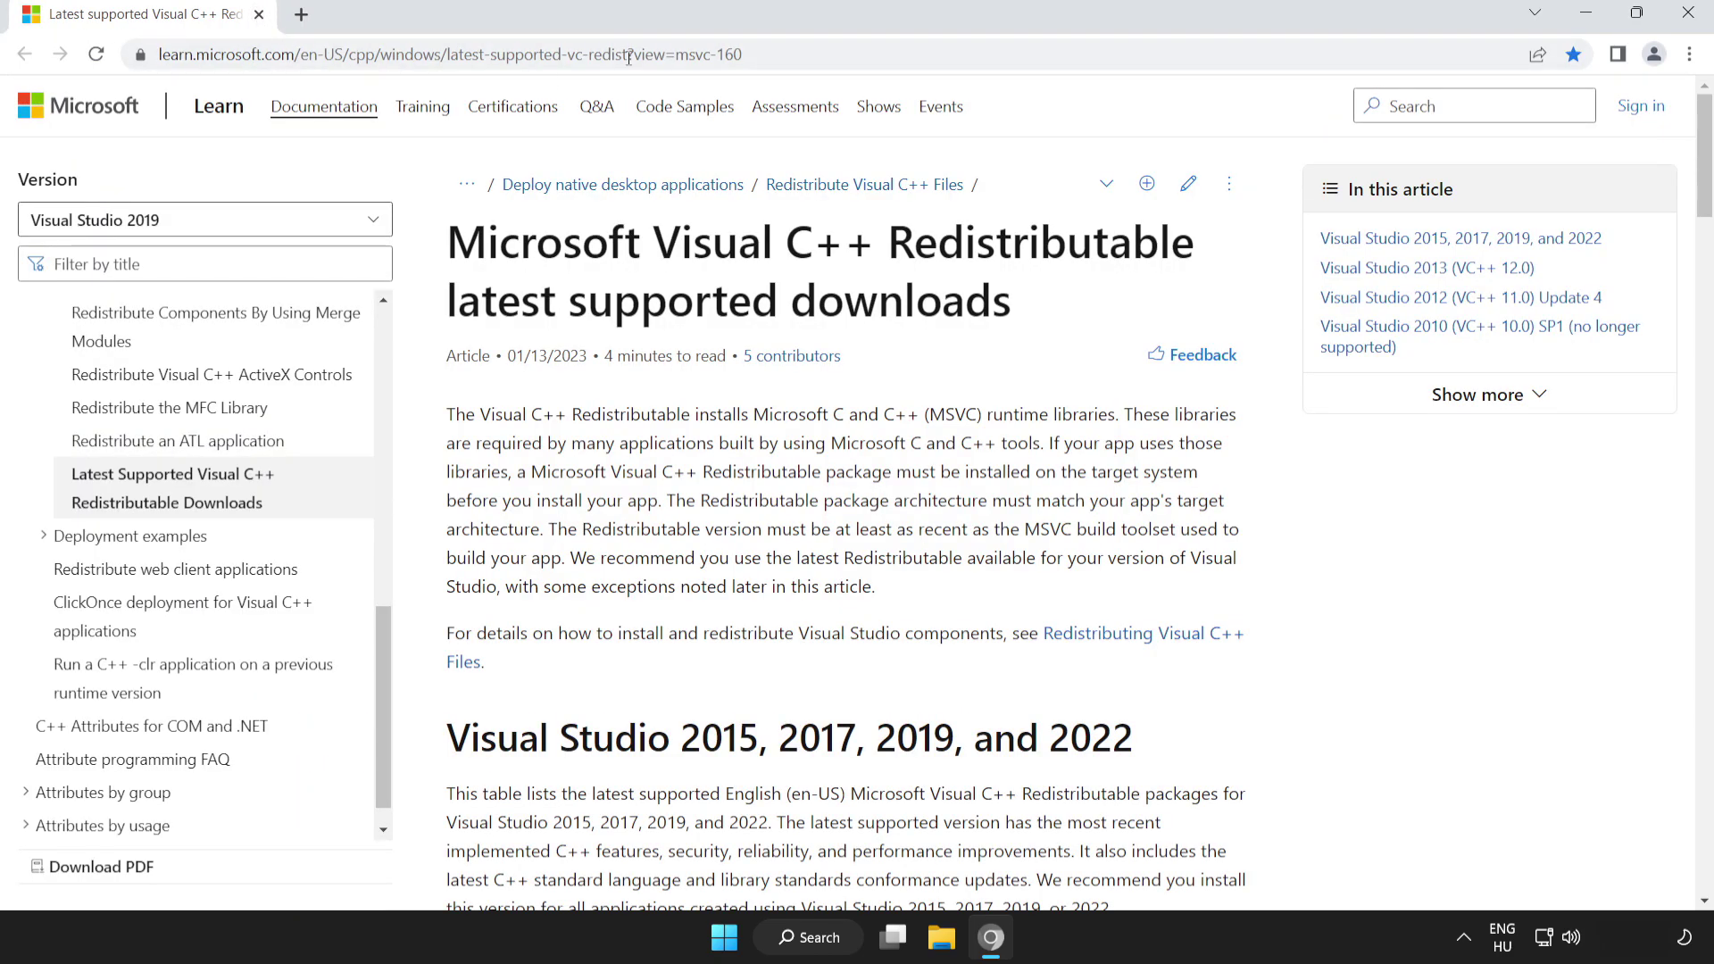
pyautogui.moveTo(773, 54); pyautogui.dragTo(46, 55)
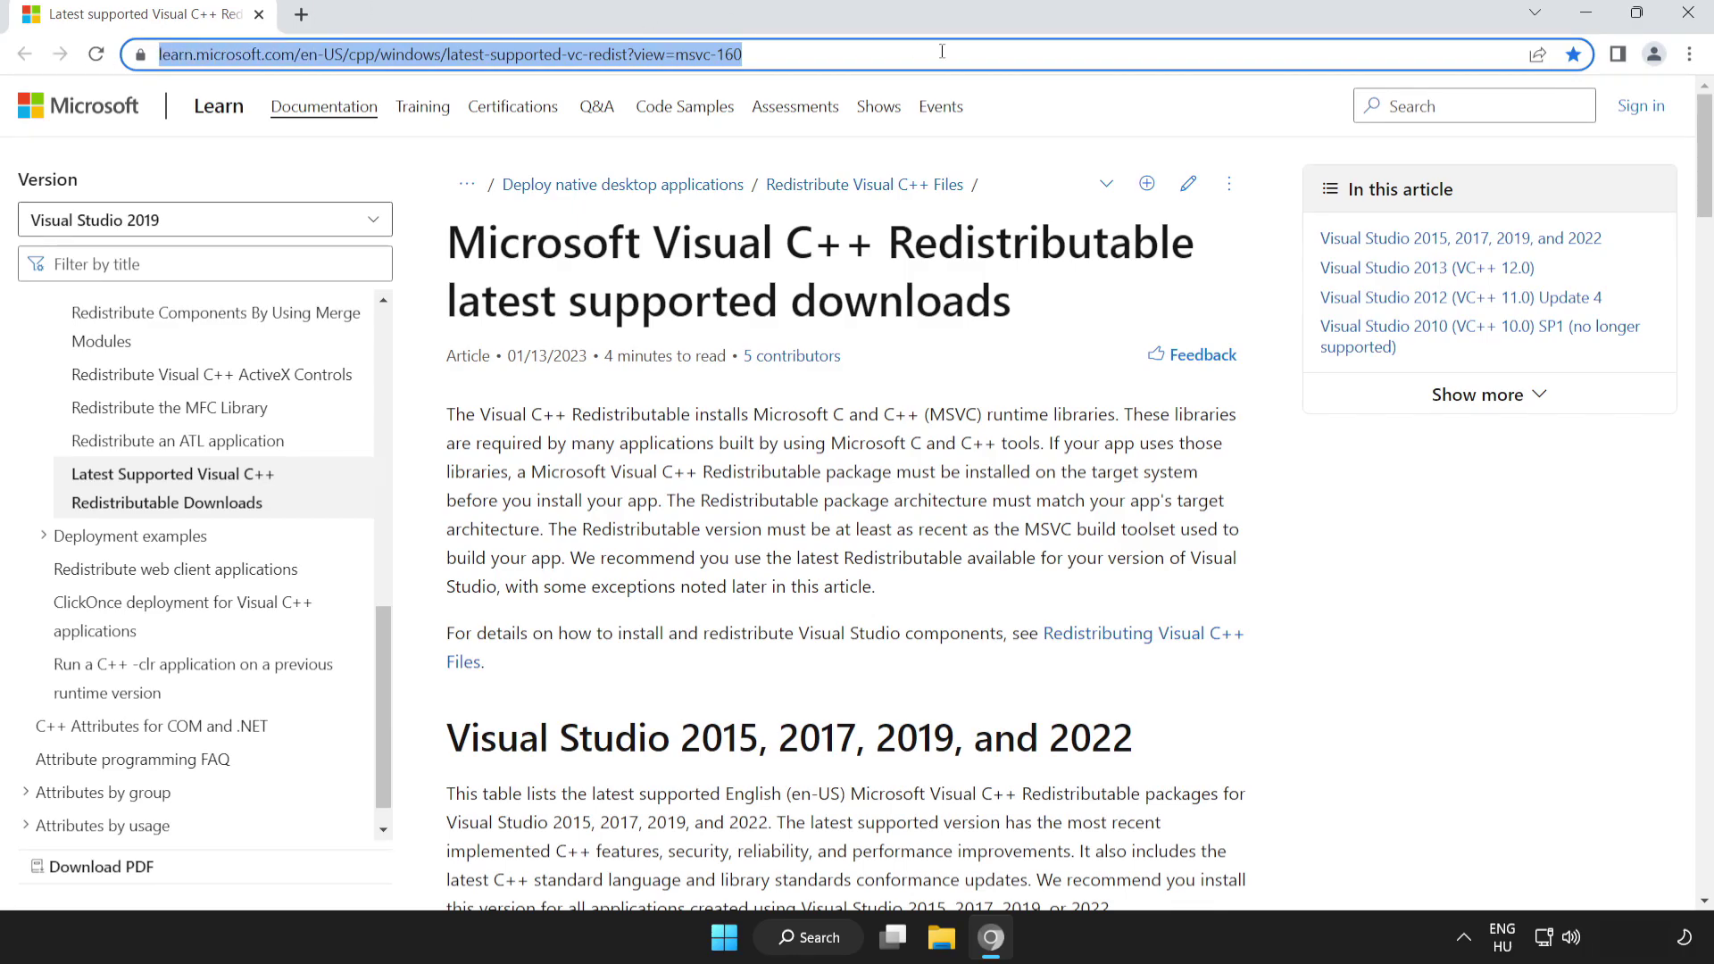
pyautogui.click(404, 240)
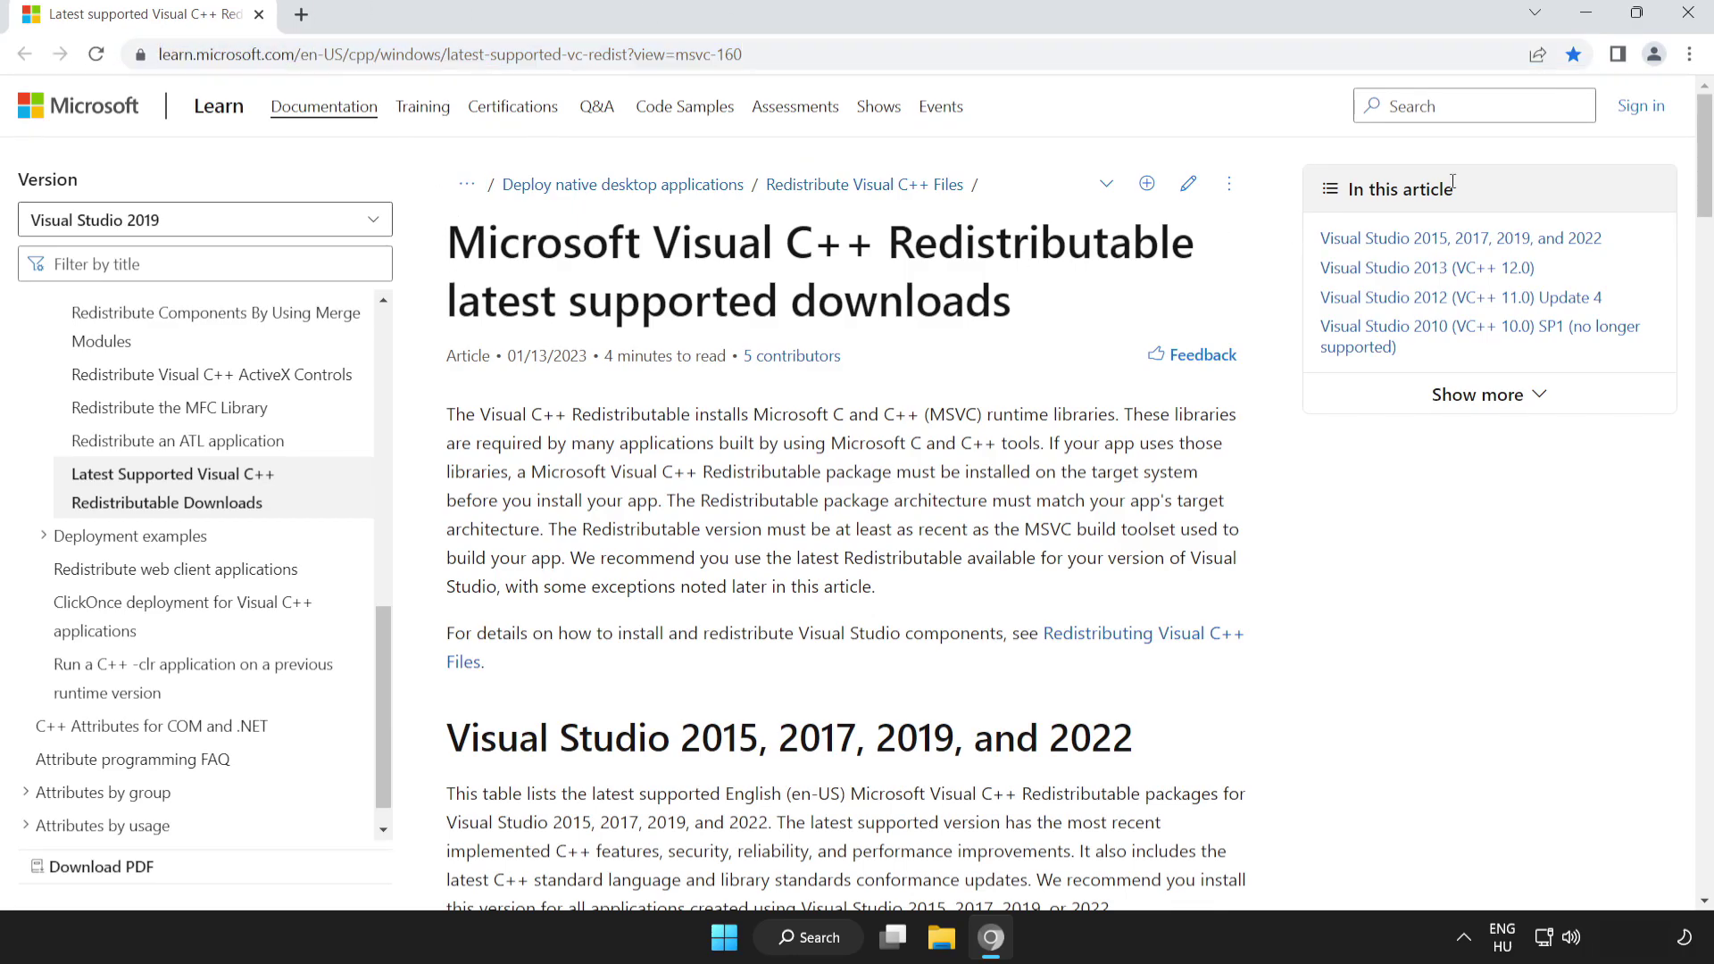
pyautogui.moveTo(1706, 172); pyautogui.dragTo(1708, 260)
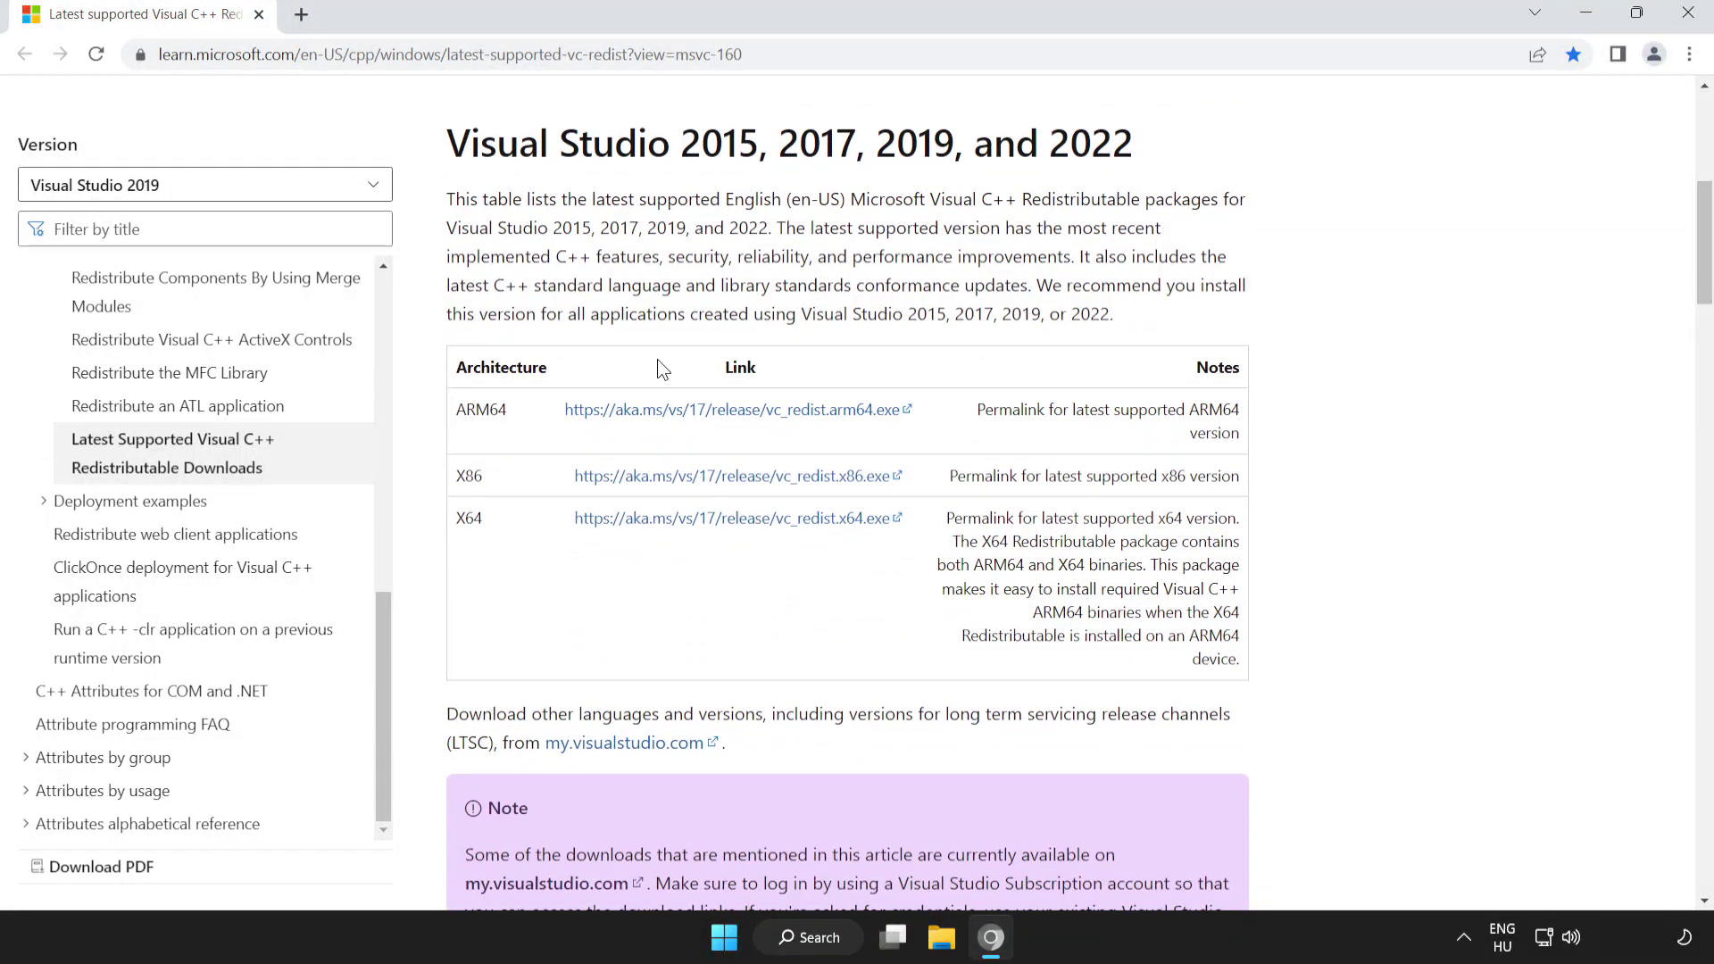
pyautogui.moveTo(459, 409); pyautogui.dragTo(1054, 541)
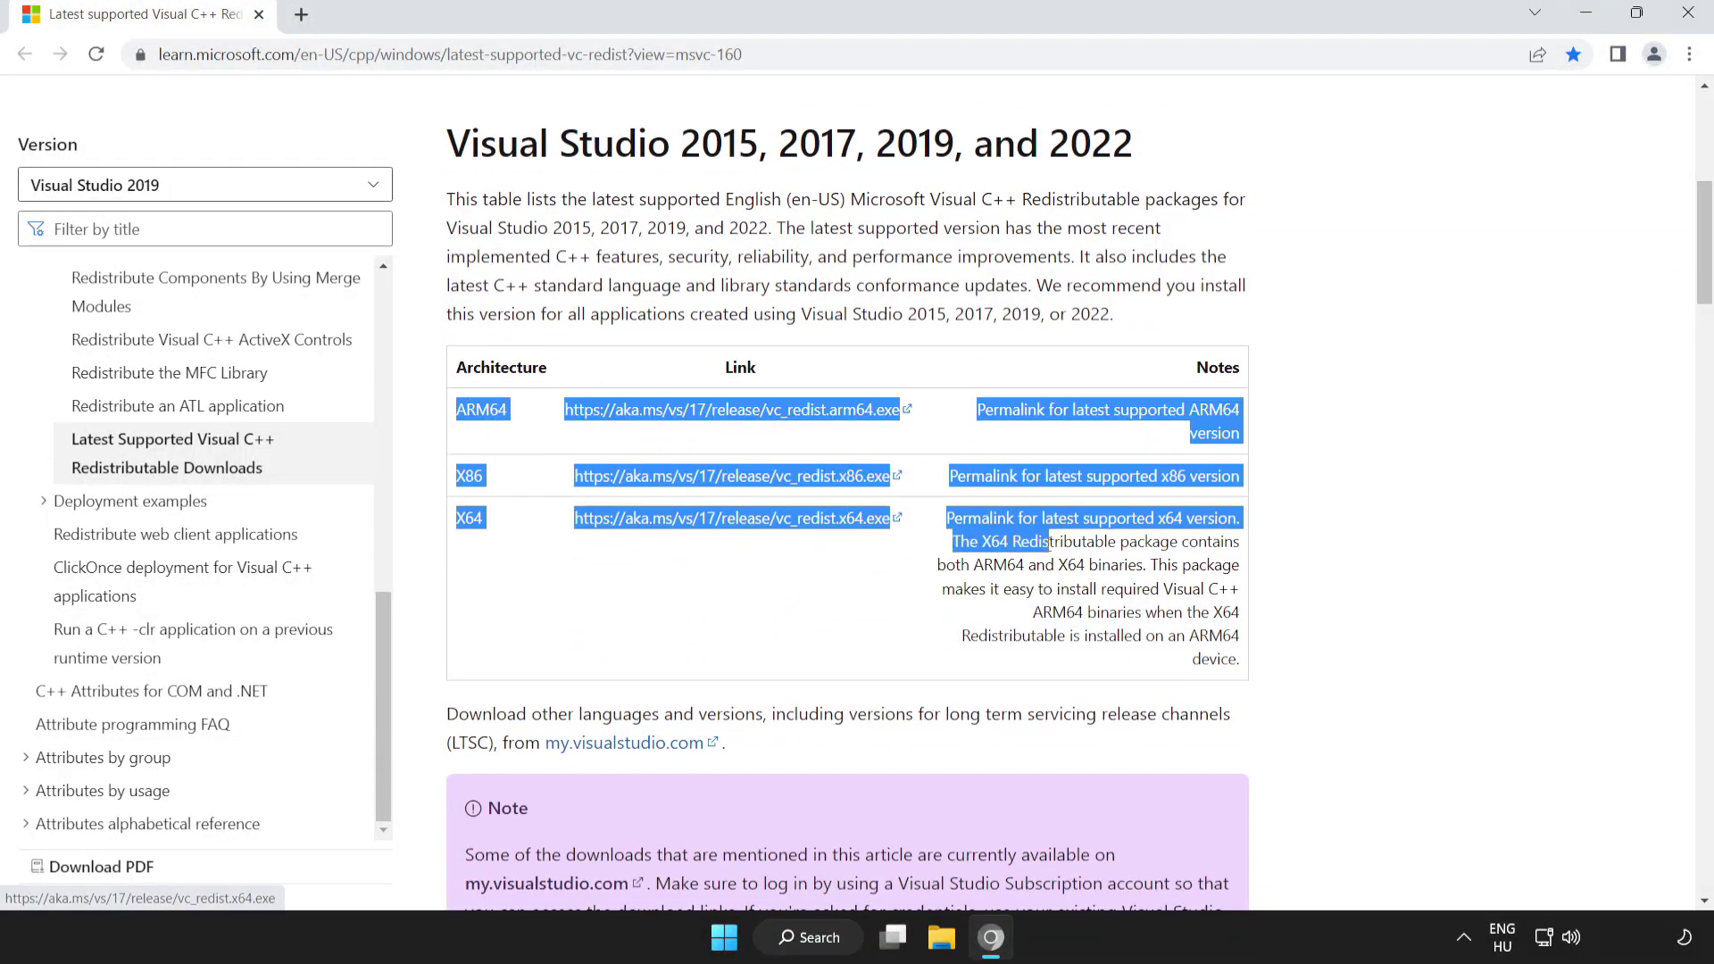
pyautogui.click(906, 498)
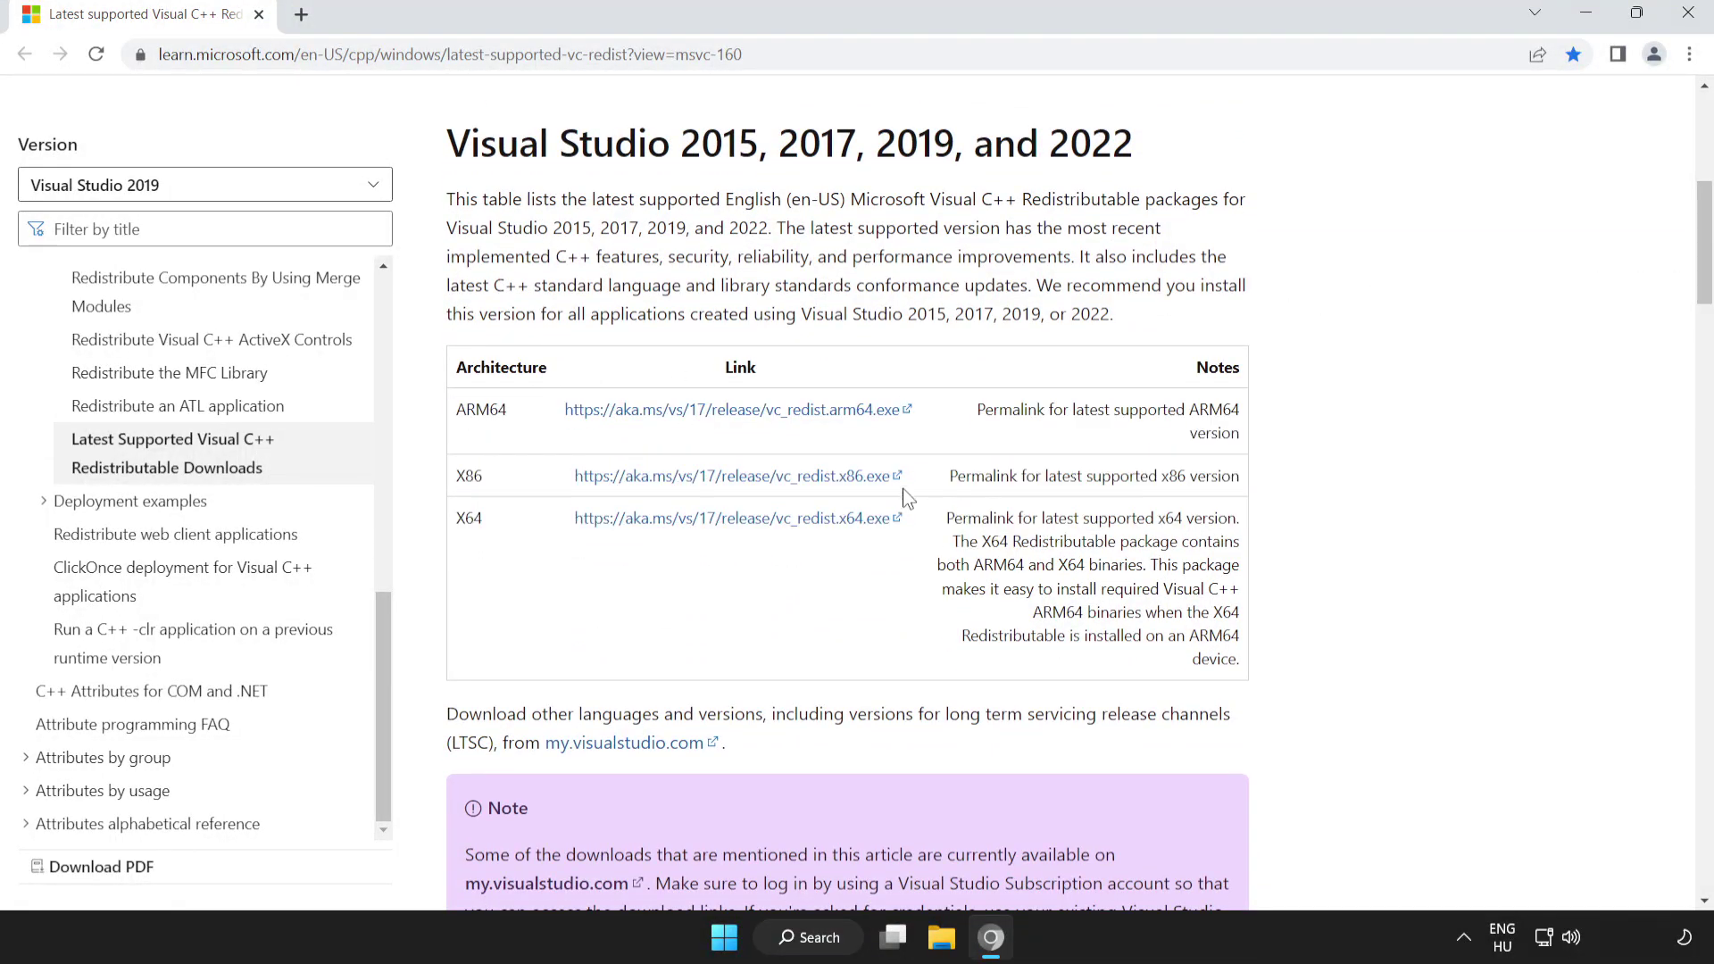
pyautogui.click(711, 421)
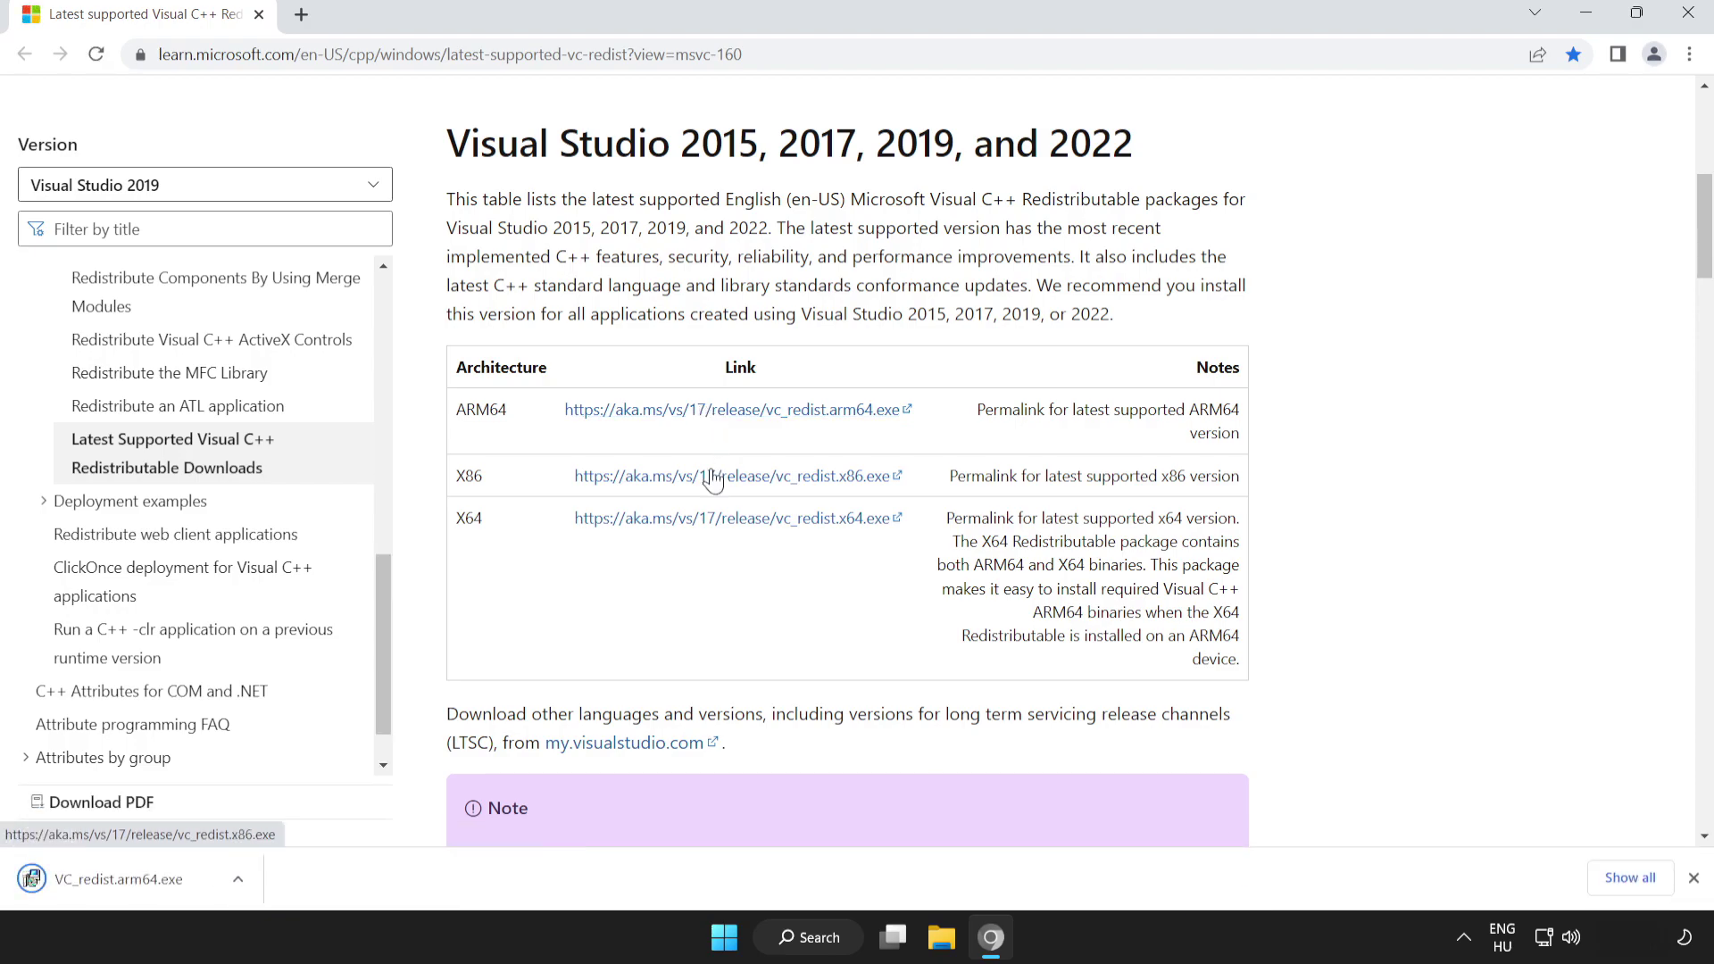
pyautogui.click(745, 480)
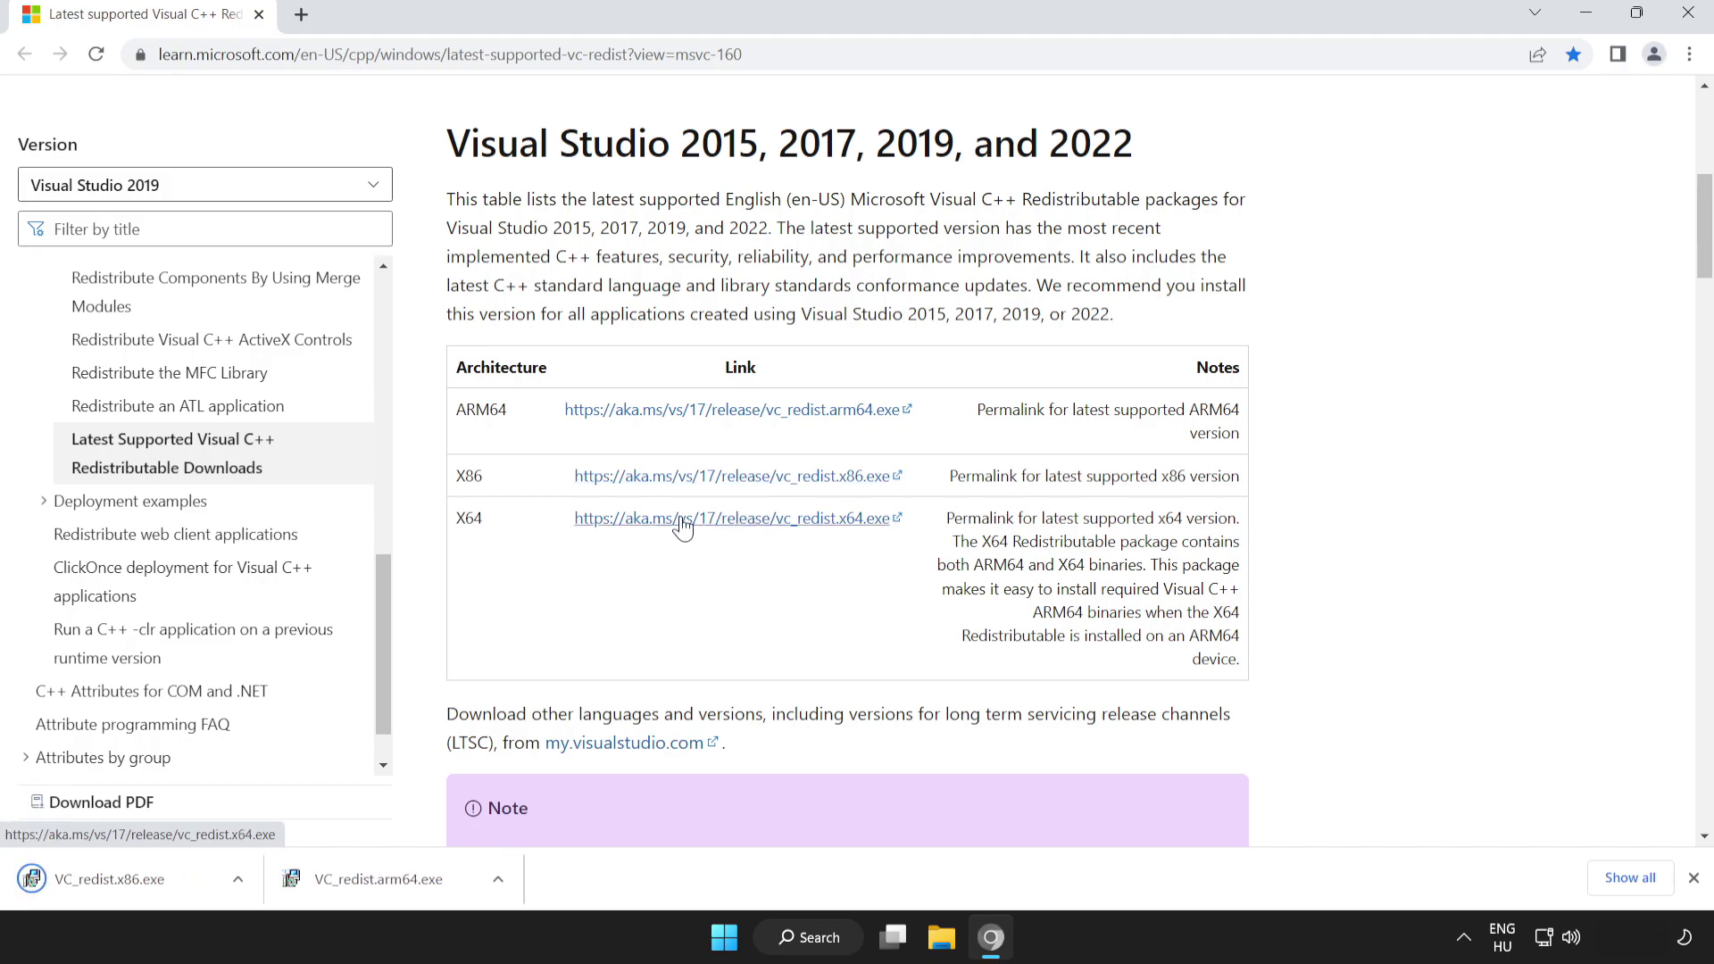
pyautogui.click(741, 527)
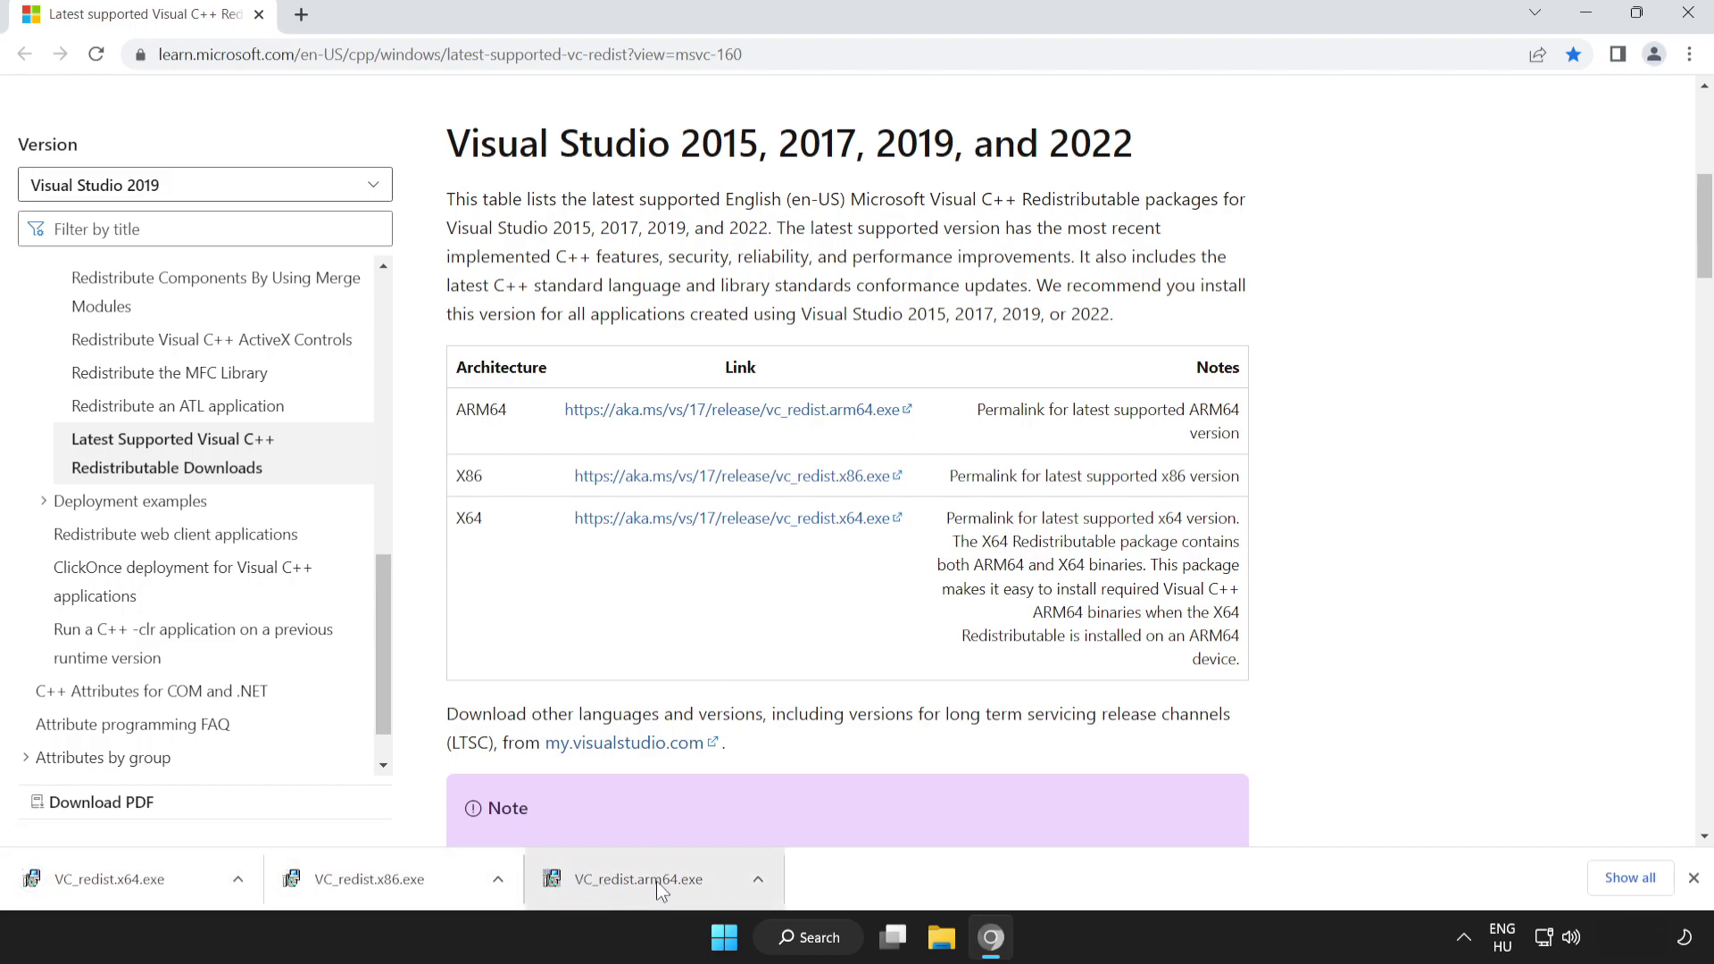
# Try to install the ARM64 Visual C++ Redistributable from VC_redist.arm64.exe, agreeing to its license terms, and close the setup
pyautogui.click(657, 882)
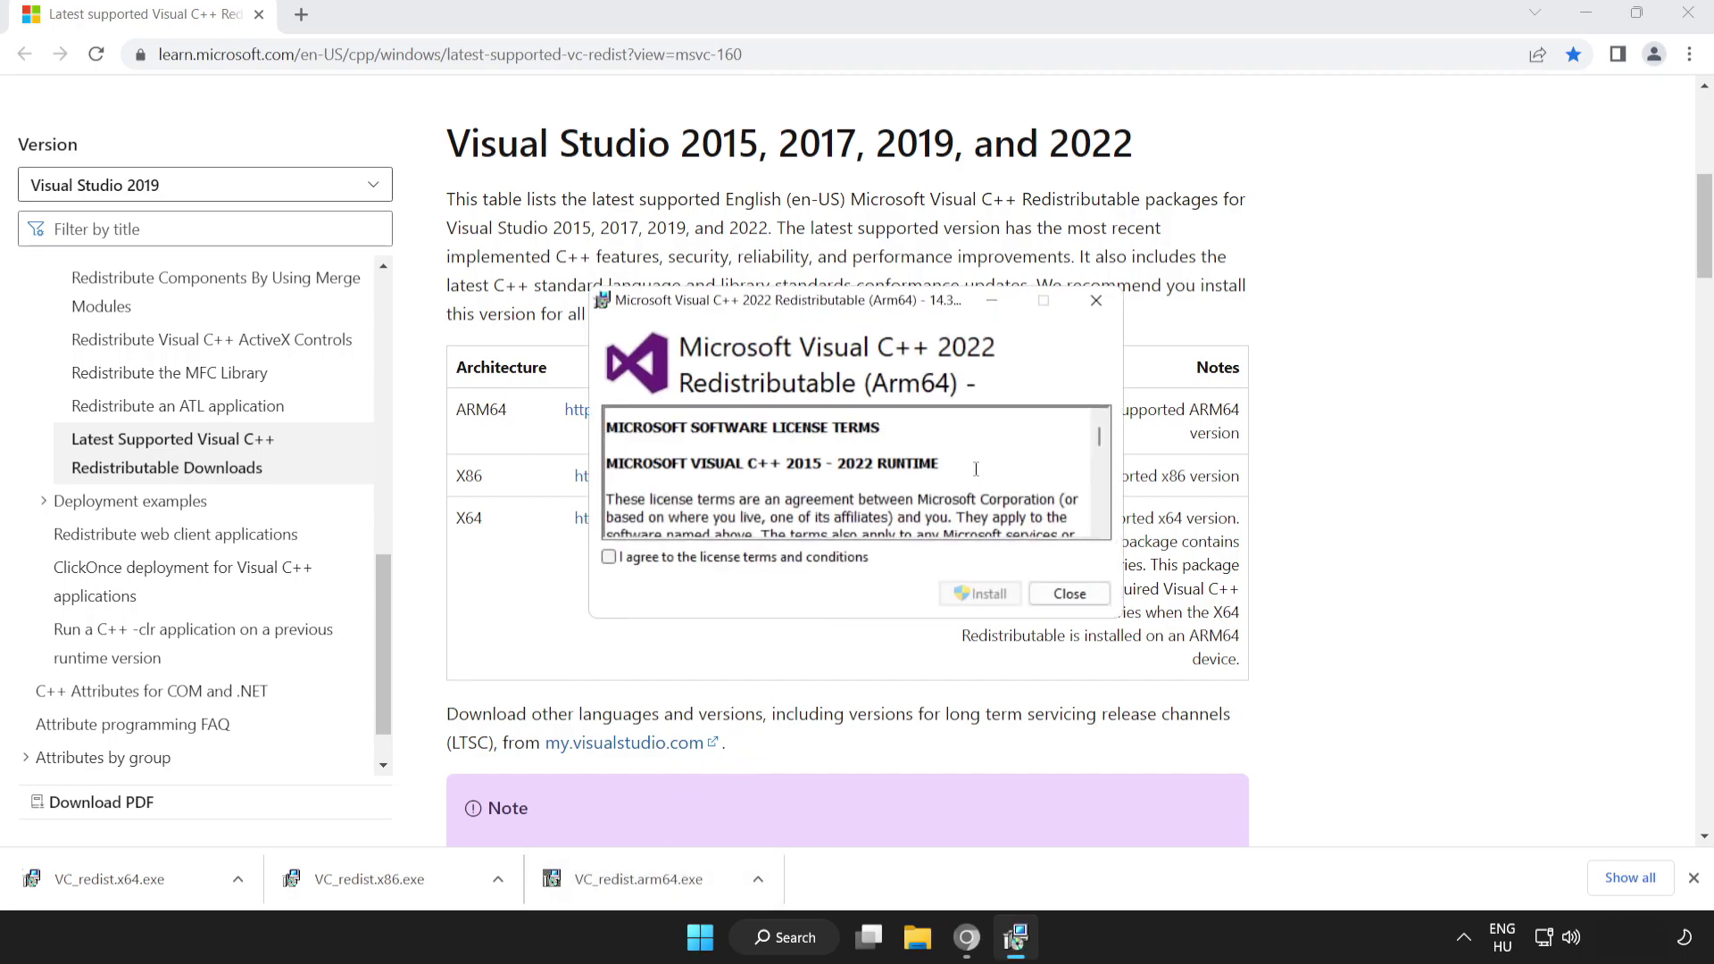
pyautogui.moveTo(1099, 437); pyautogui.dragTo(1108, 536)
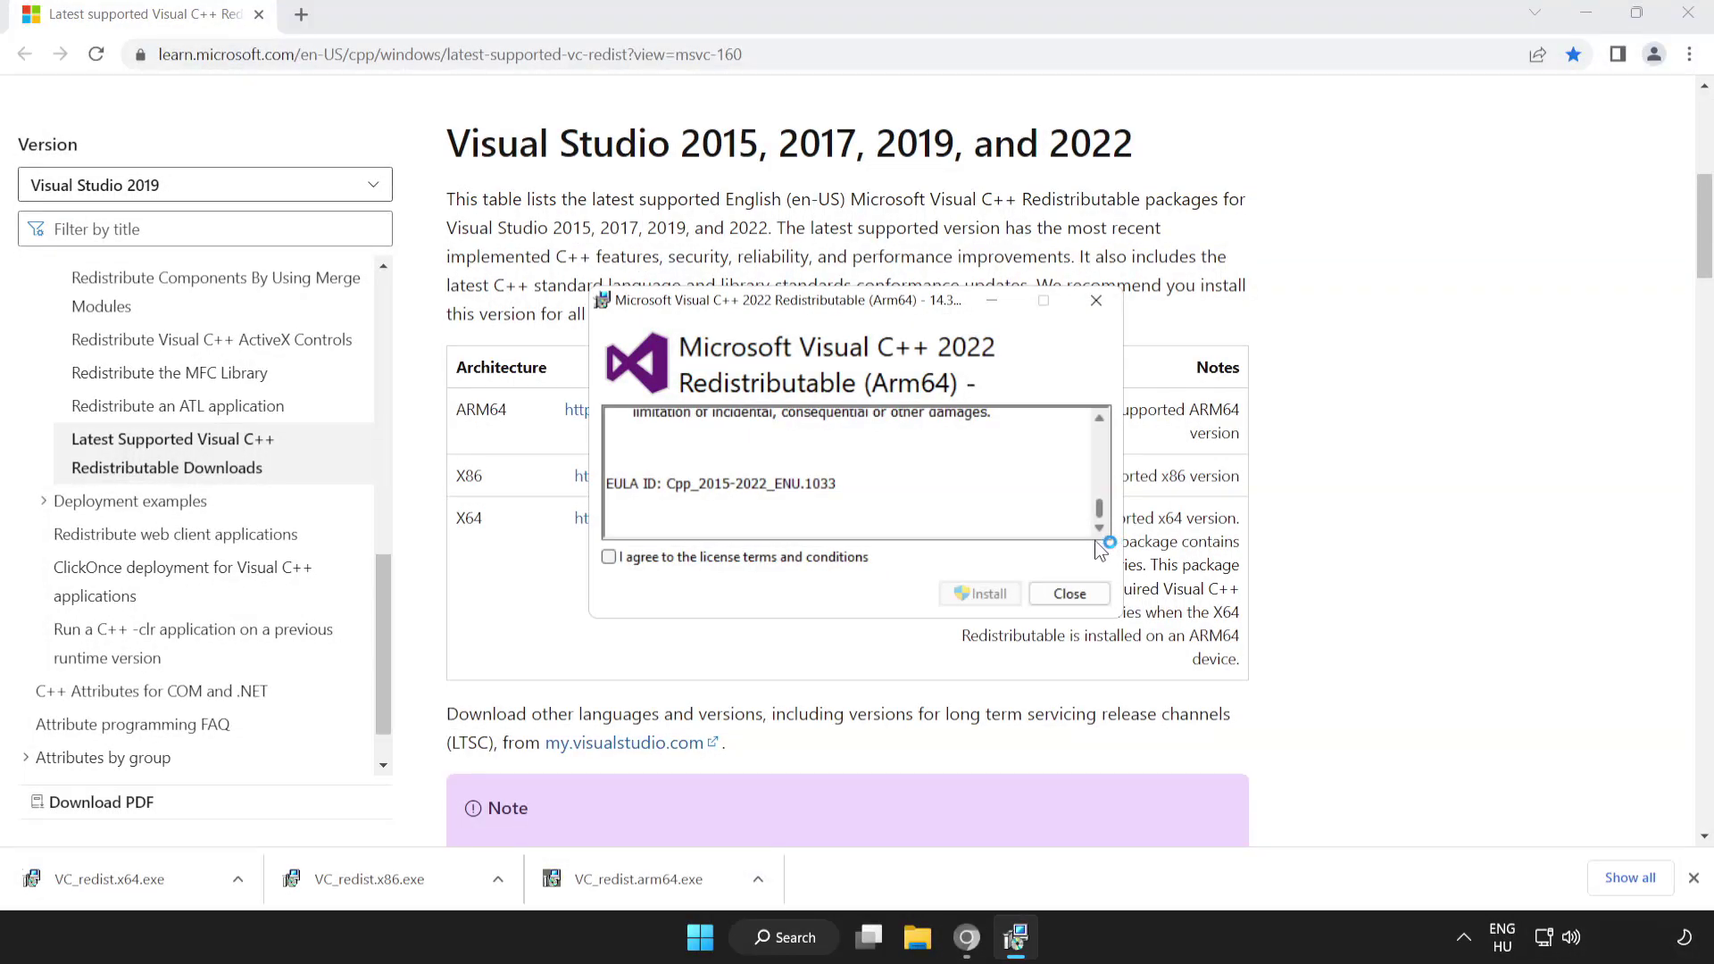
pyautogui.click(608, 557)
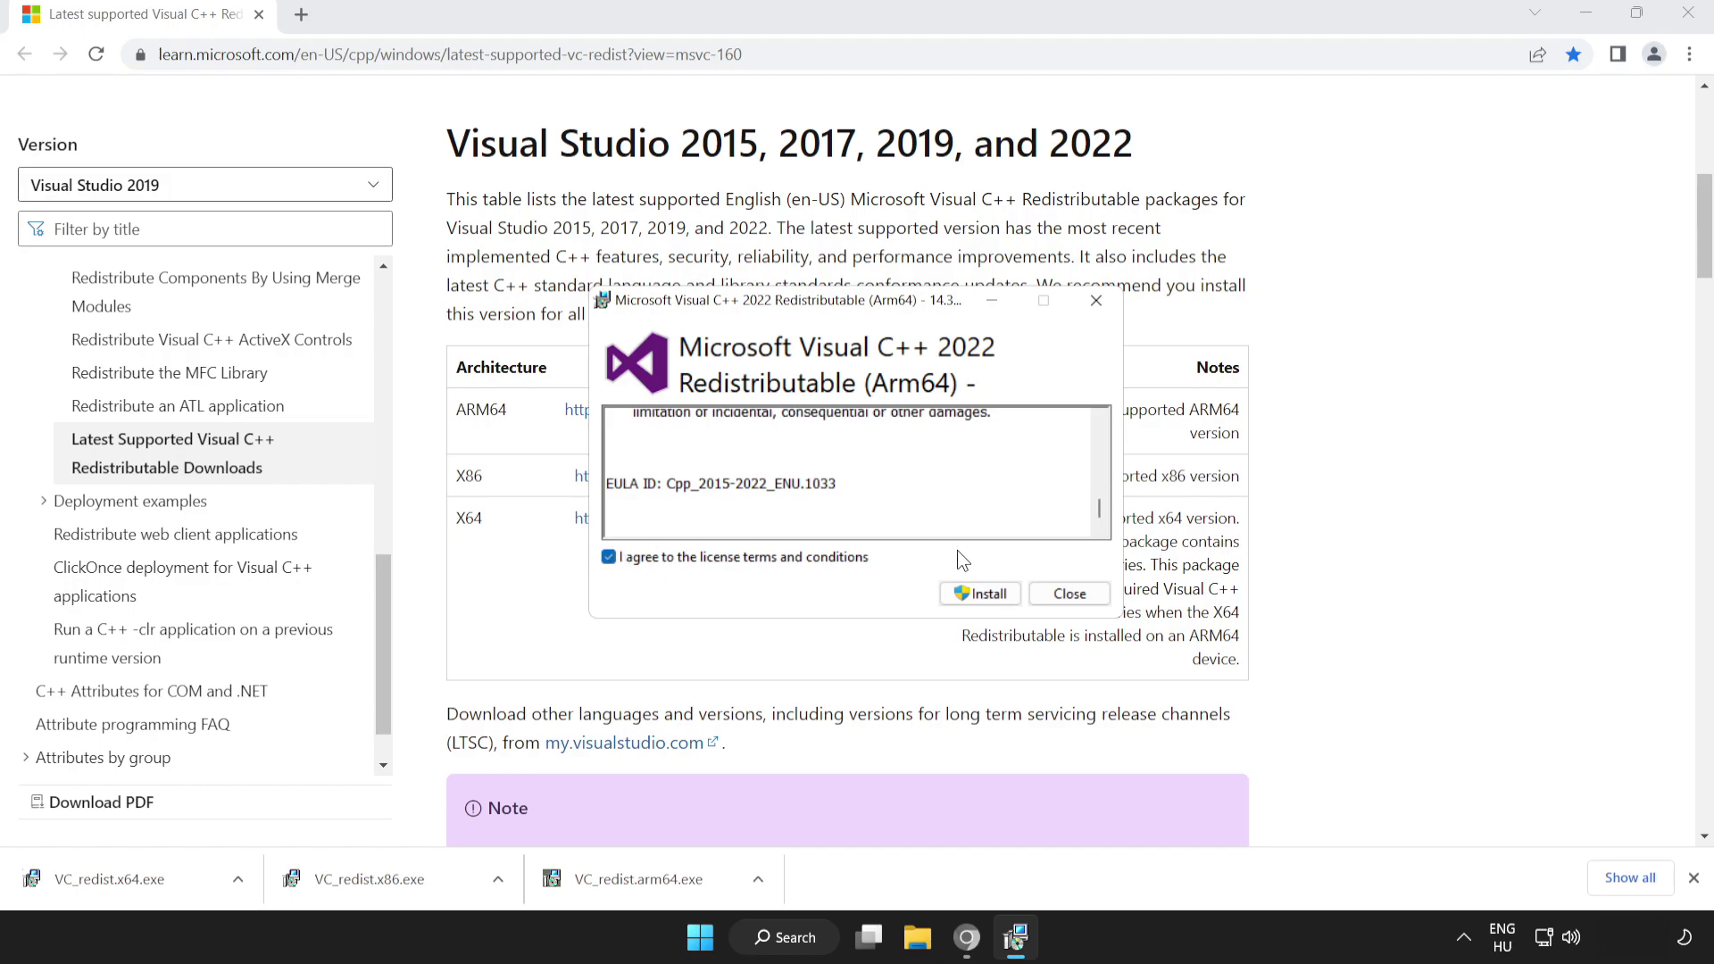
pyautogui.click(977, 594)
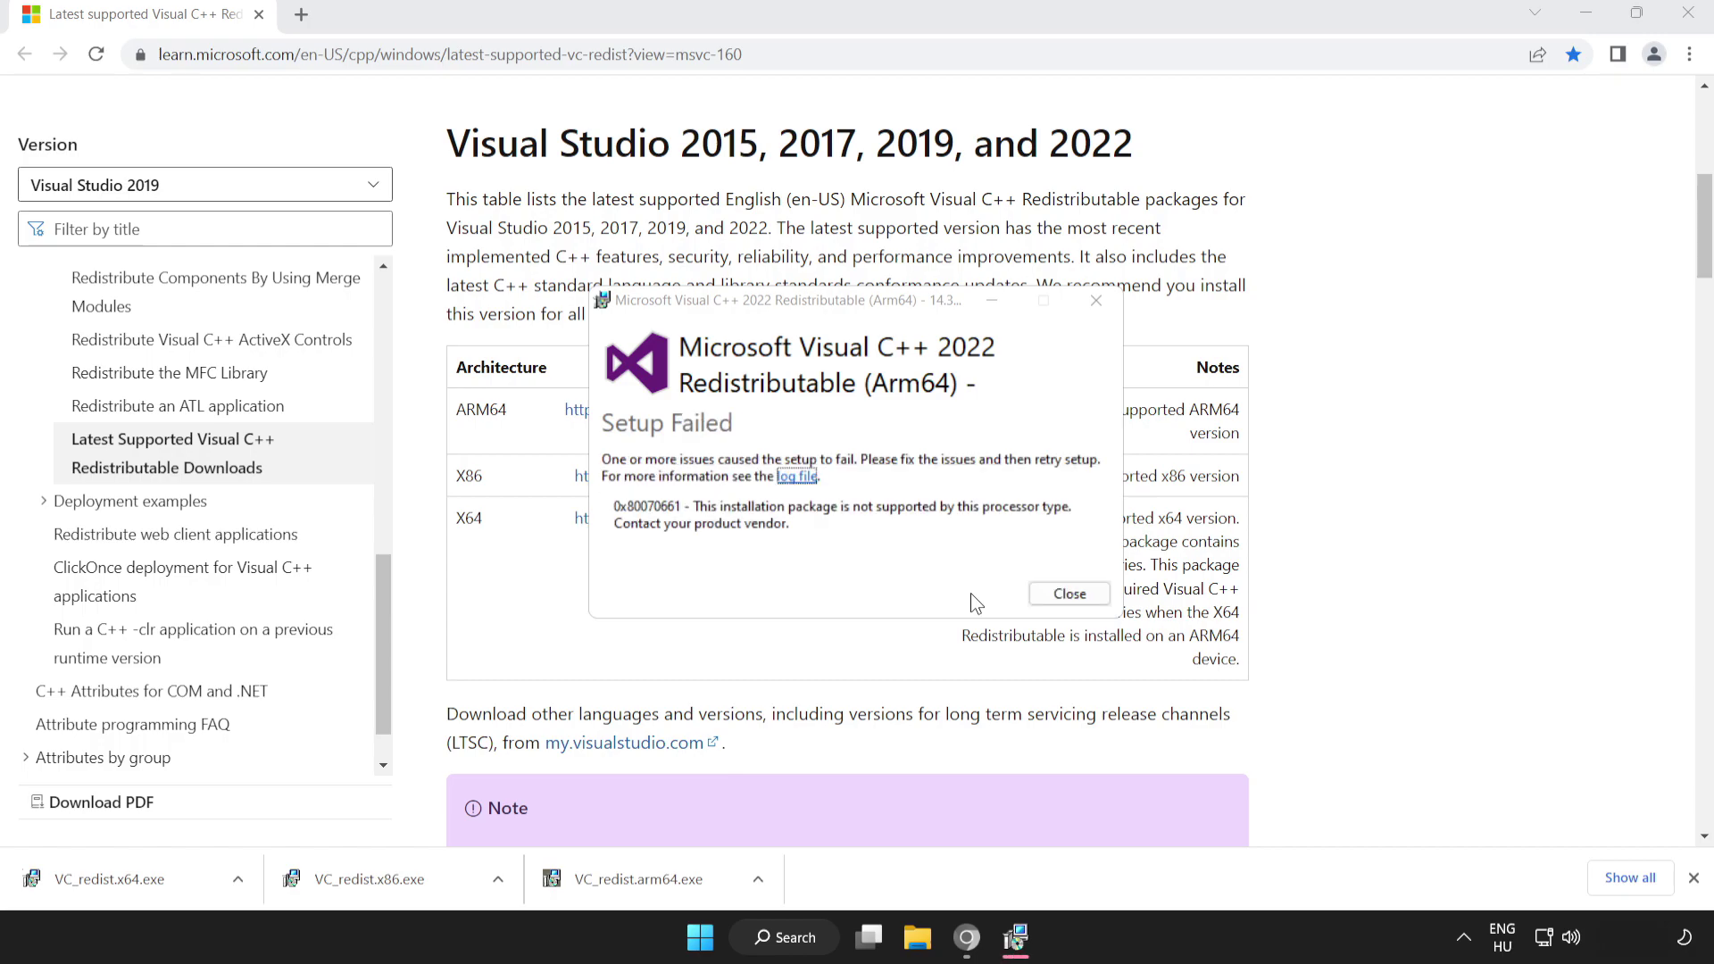
pyautogui.click(1062, 593)
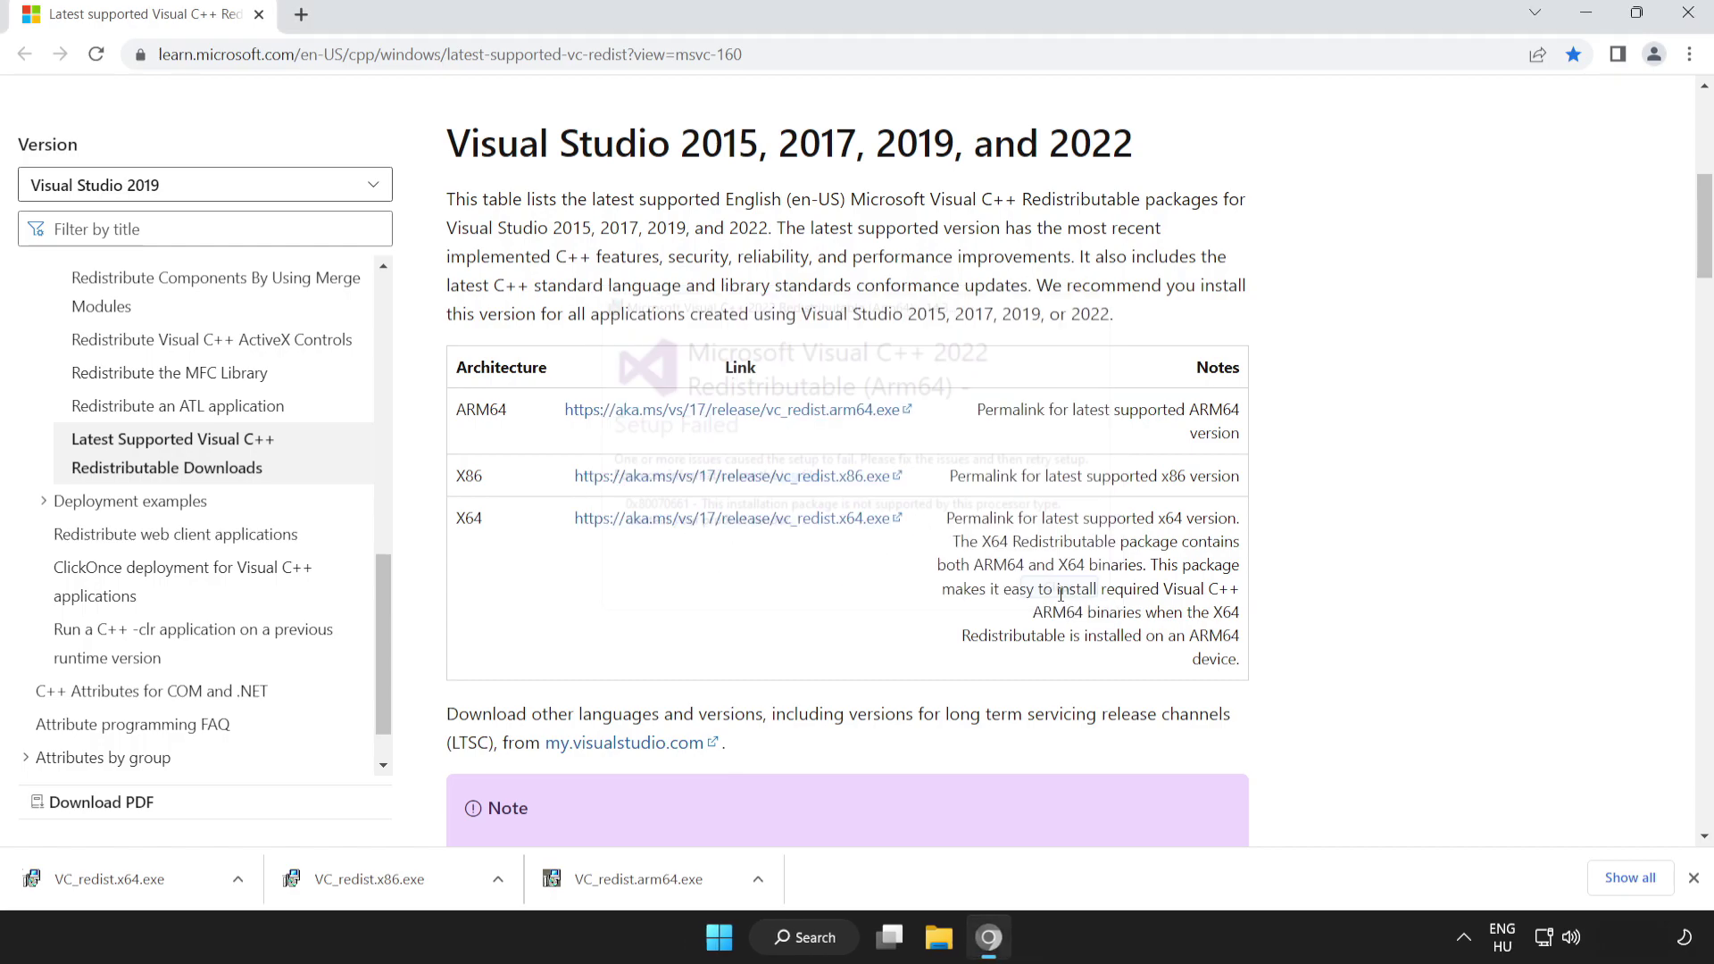
# Install the x86 Visual C++ Redistributable from VC_redist.x86.exe and close its setup
pyautogui.click(402, 882)
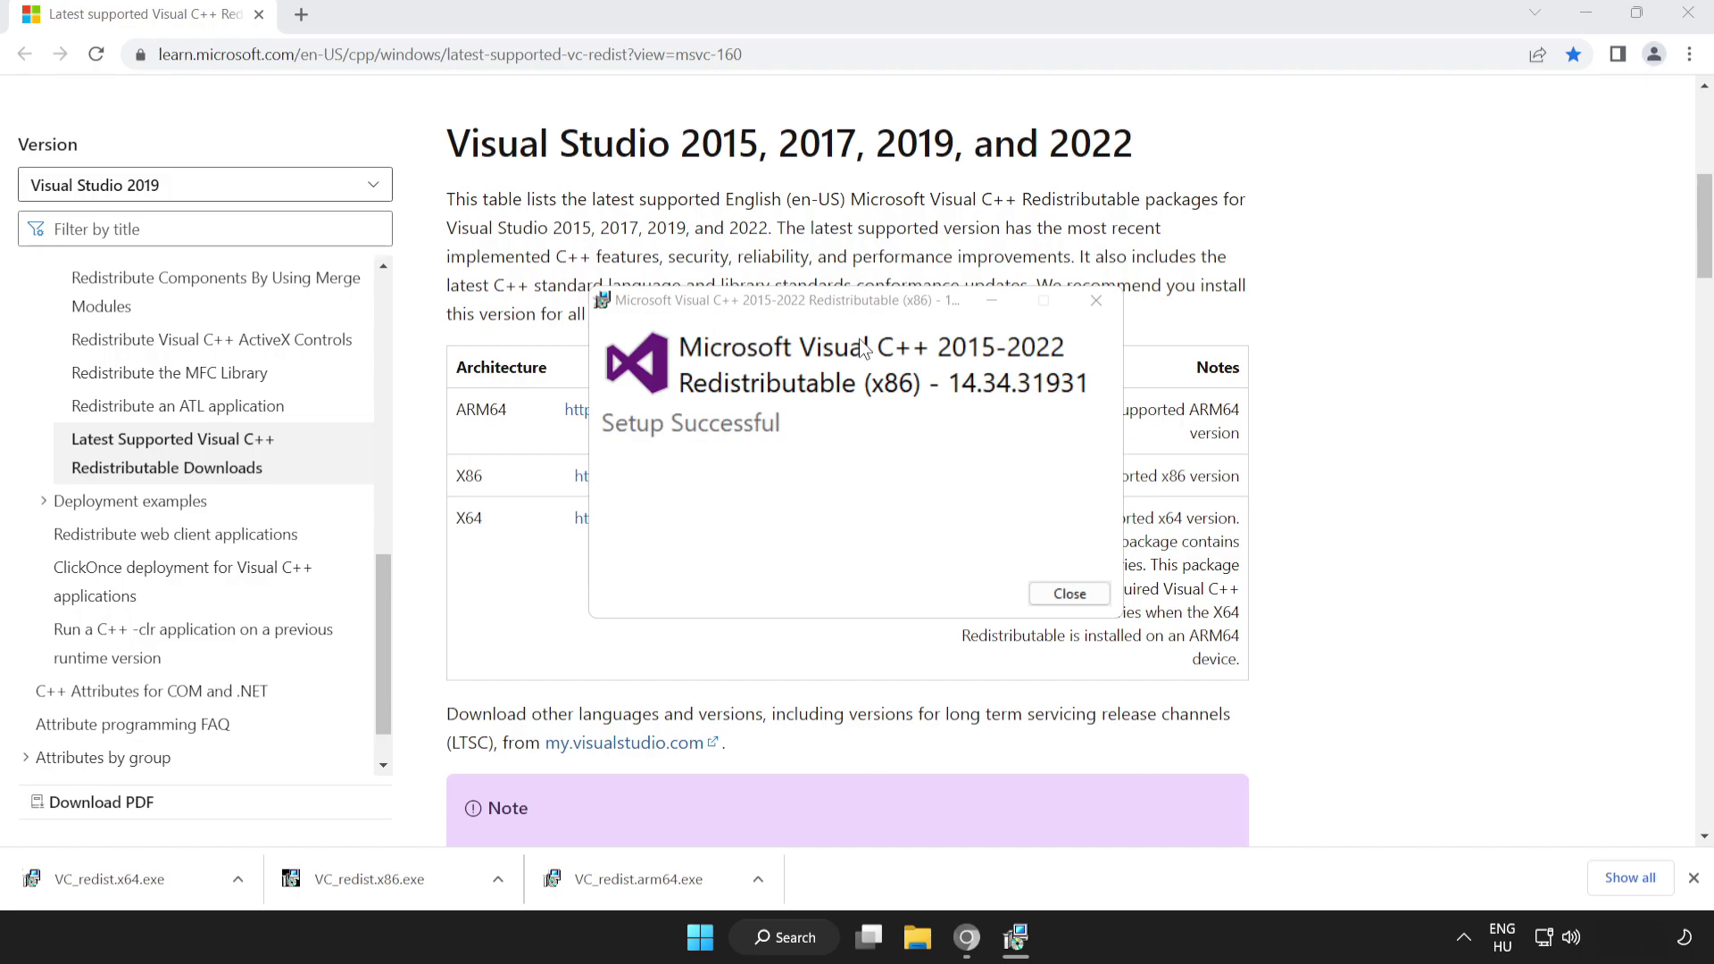
pyautogui.click(1070, 595)
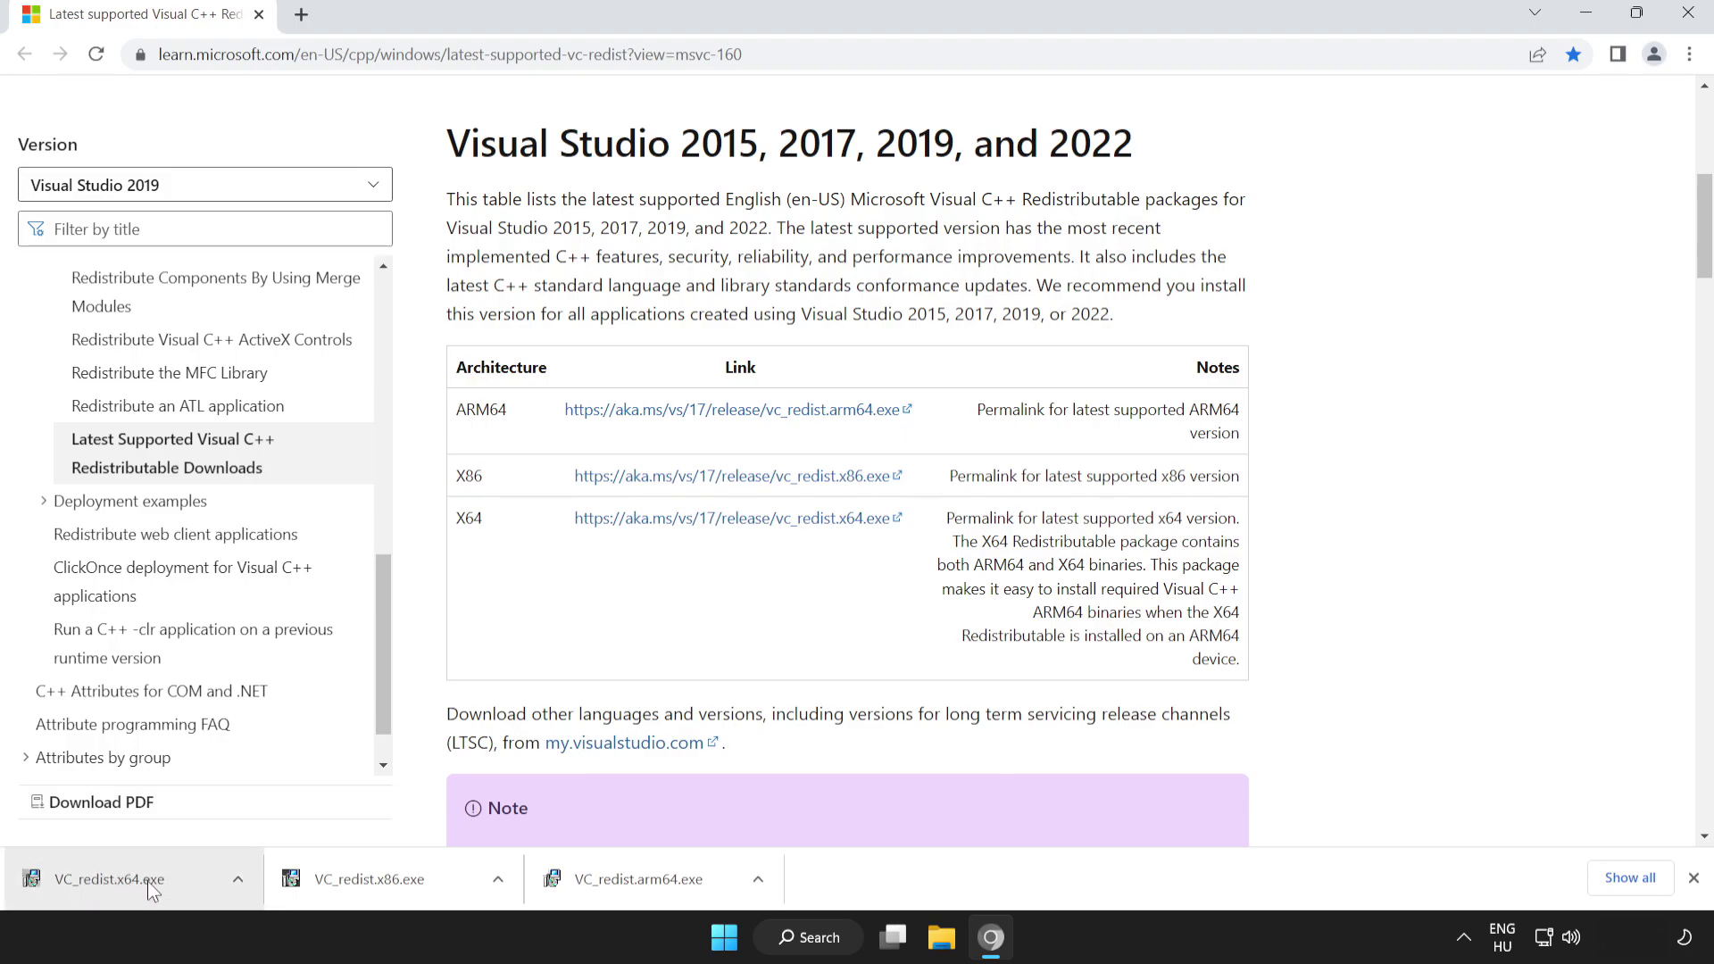
# Install the x64 Visual C++ Redistributable from VC_redist.x64.exe, then close its setup and the browser
pyautogui.click(148, 882)
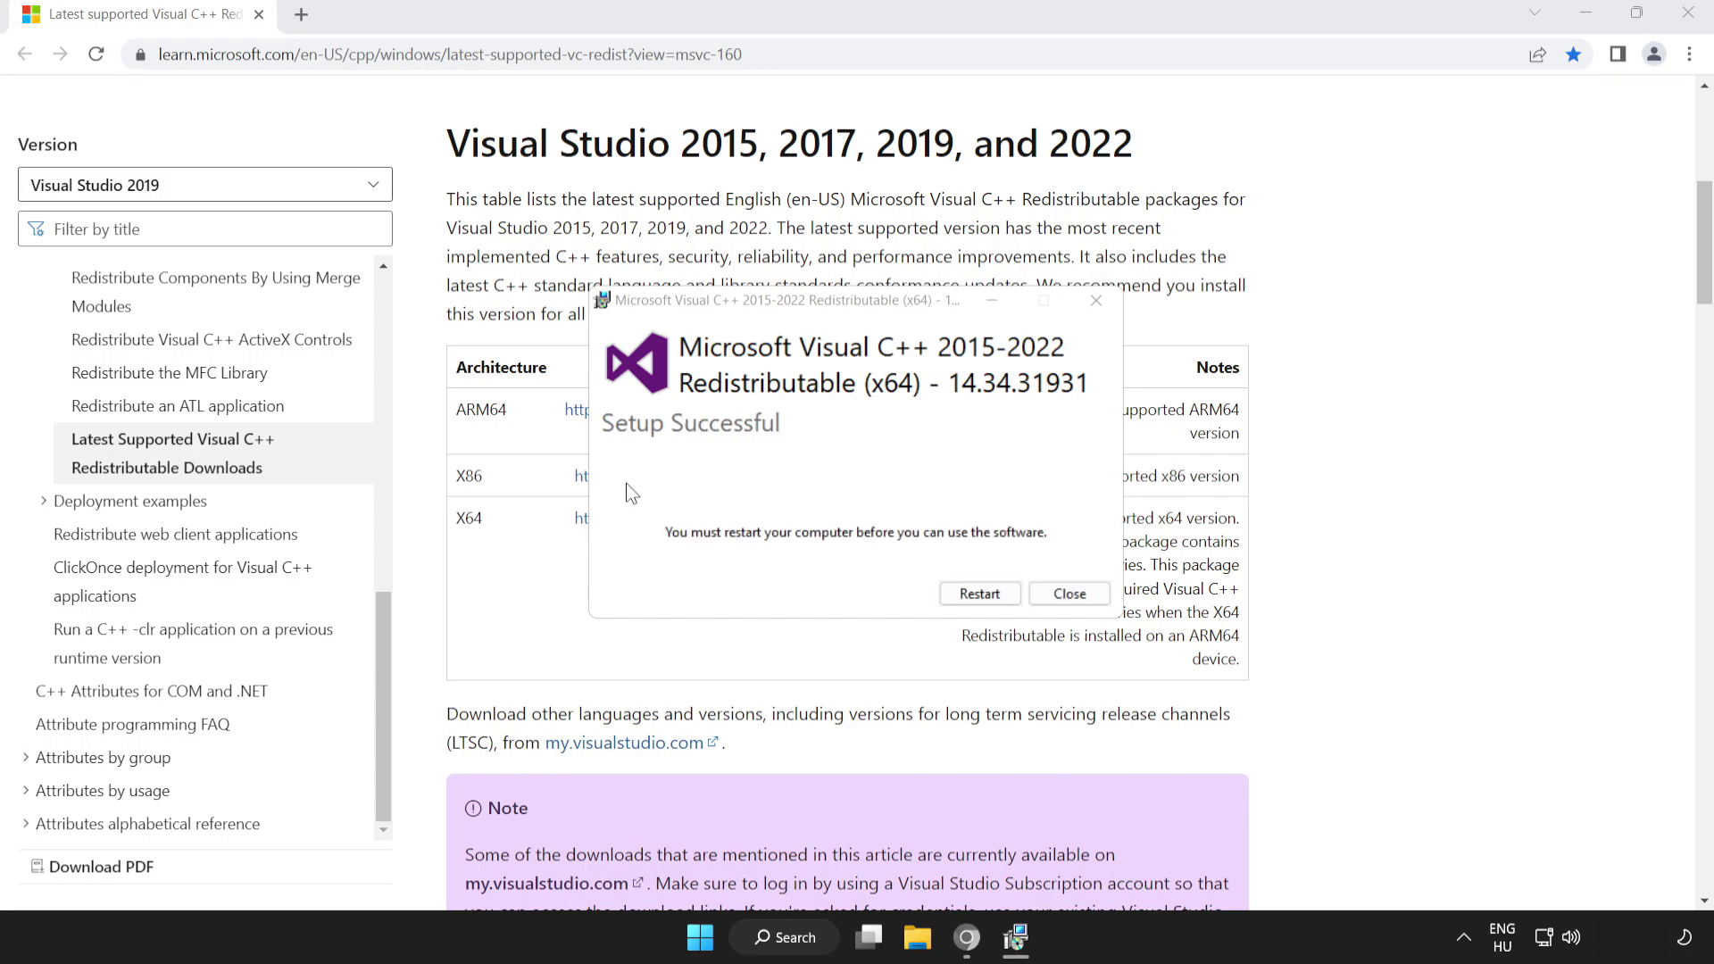
pyautogui.click(1070, 594)
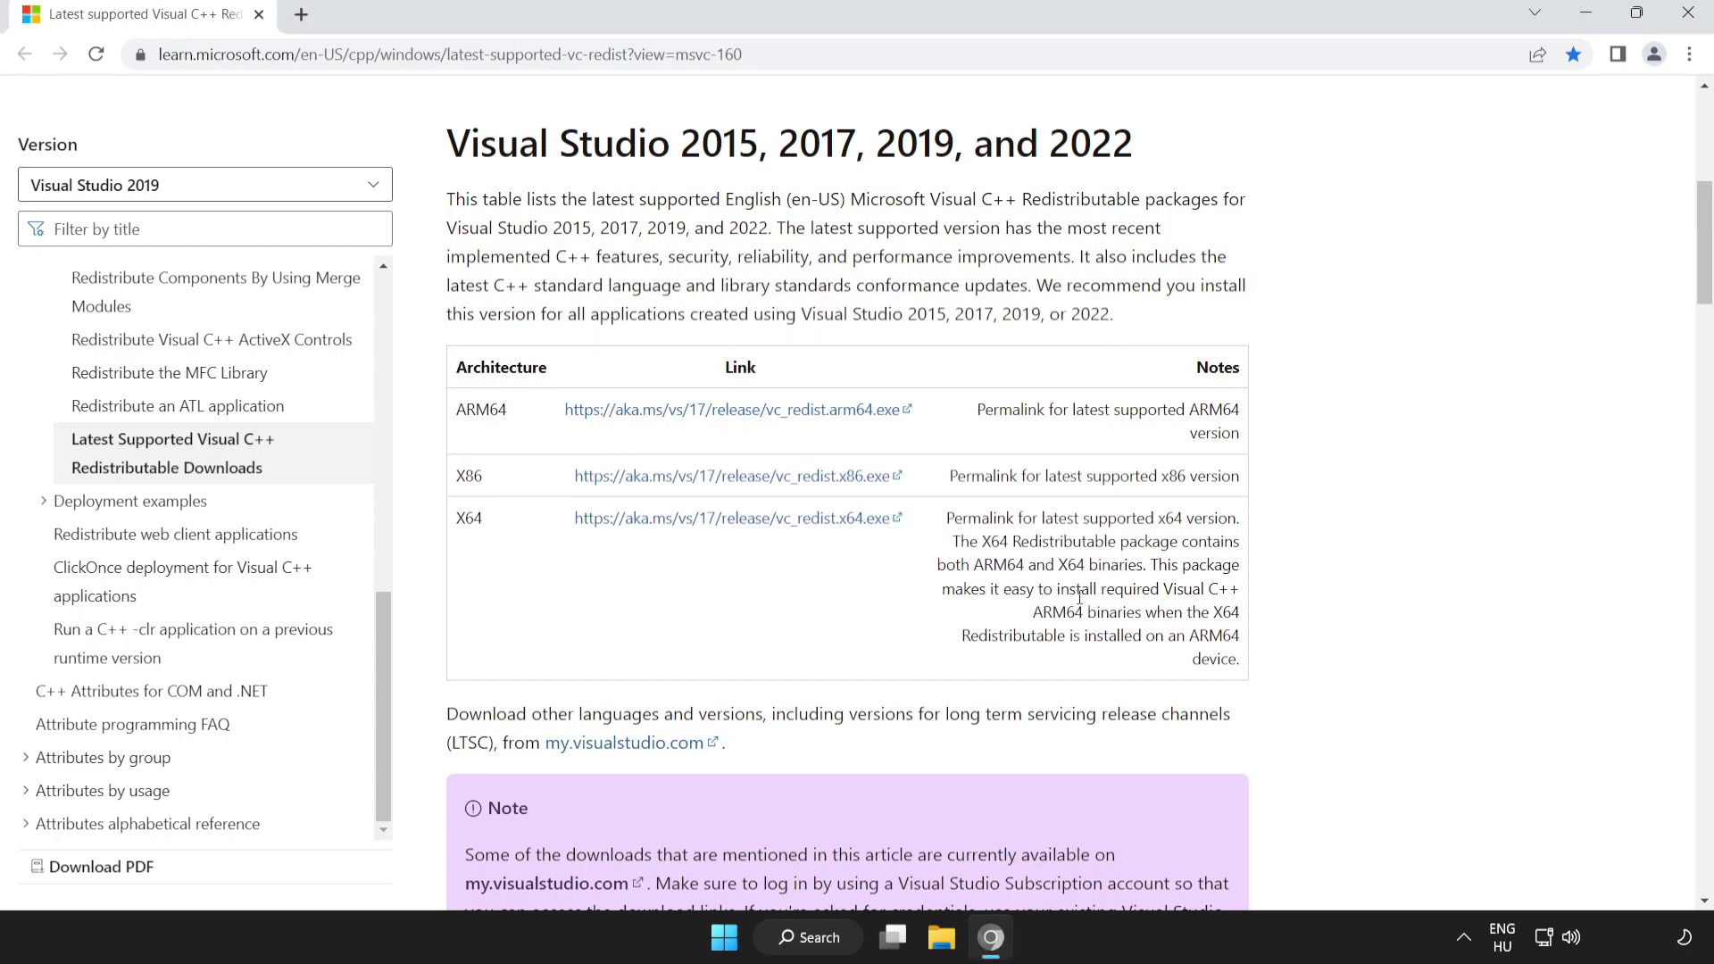
pyautogui.click(1689, 16)
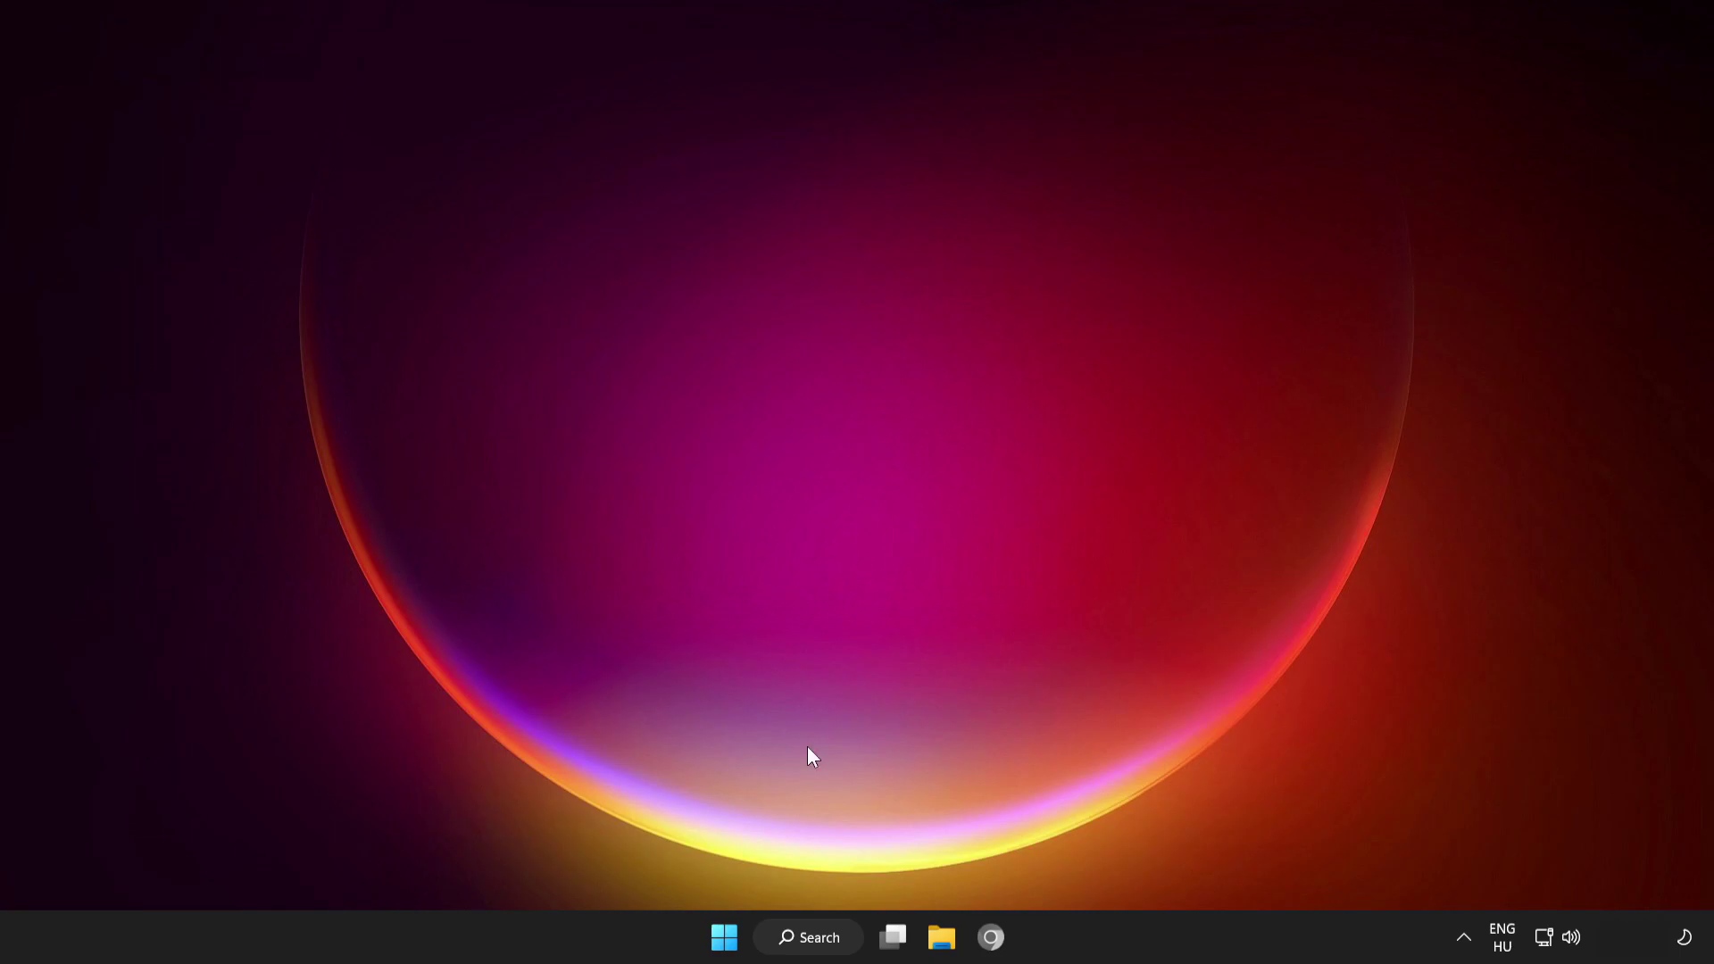
# Open the computer's power options to restart Windows after the runtime installations
pyautogui.click(724, 936)
pyautogui.click(1133, 860)
# Search for cmd, run Command Prompt as administrator and move its window toward the middle of the desktop
pyautogui.click(814, 938)
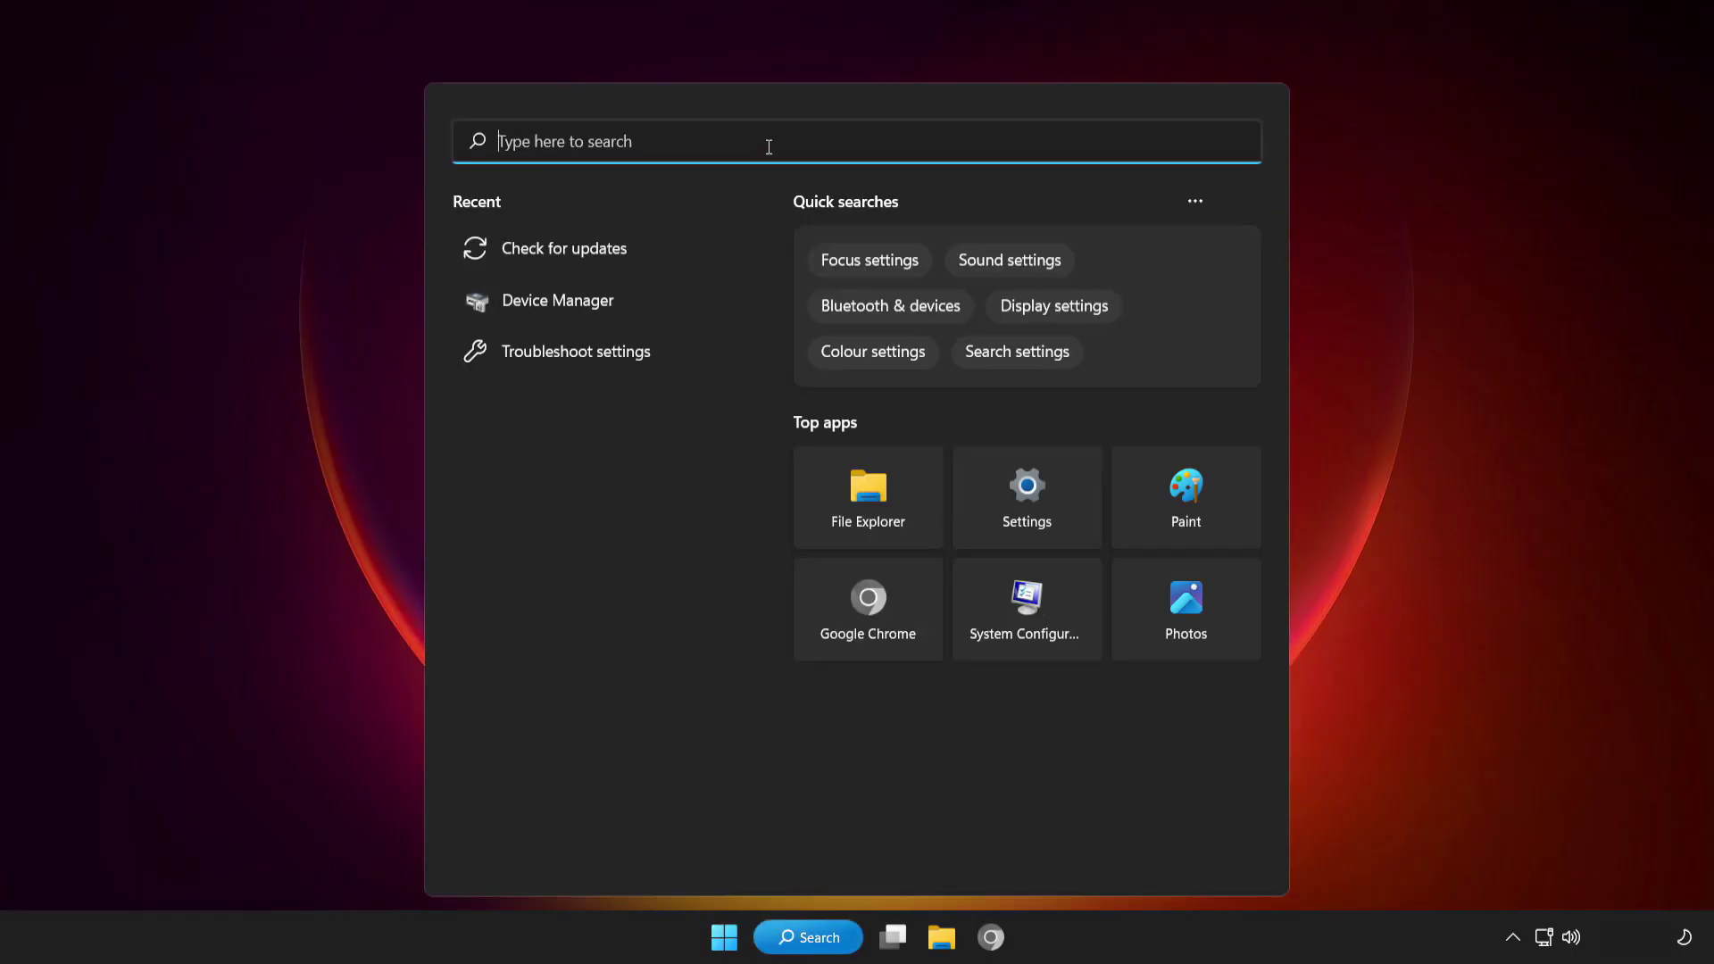
pyautogui.write('cmd')
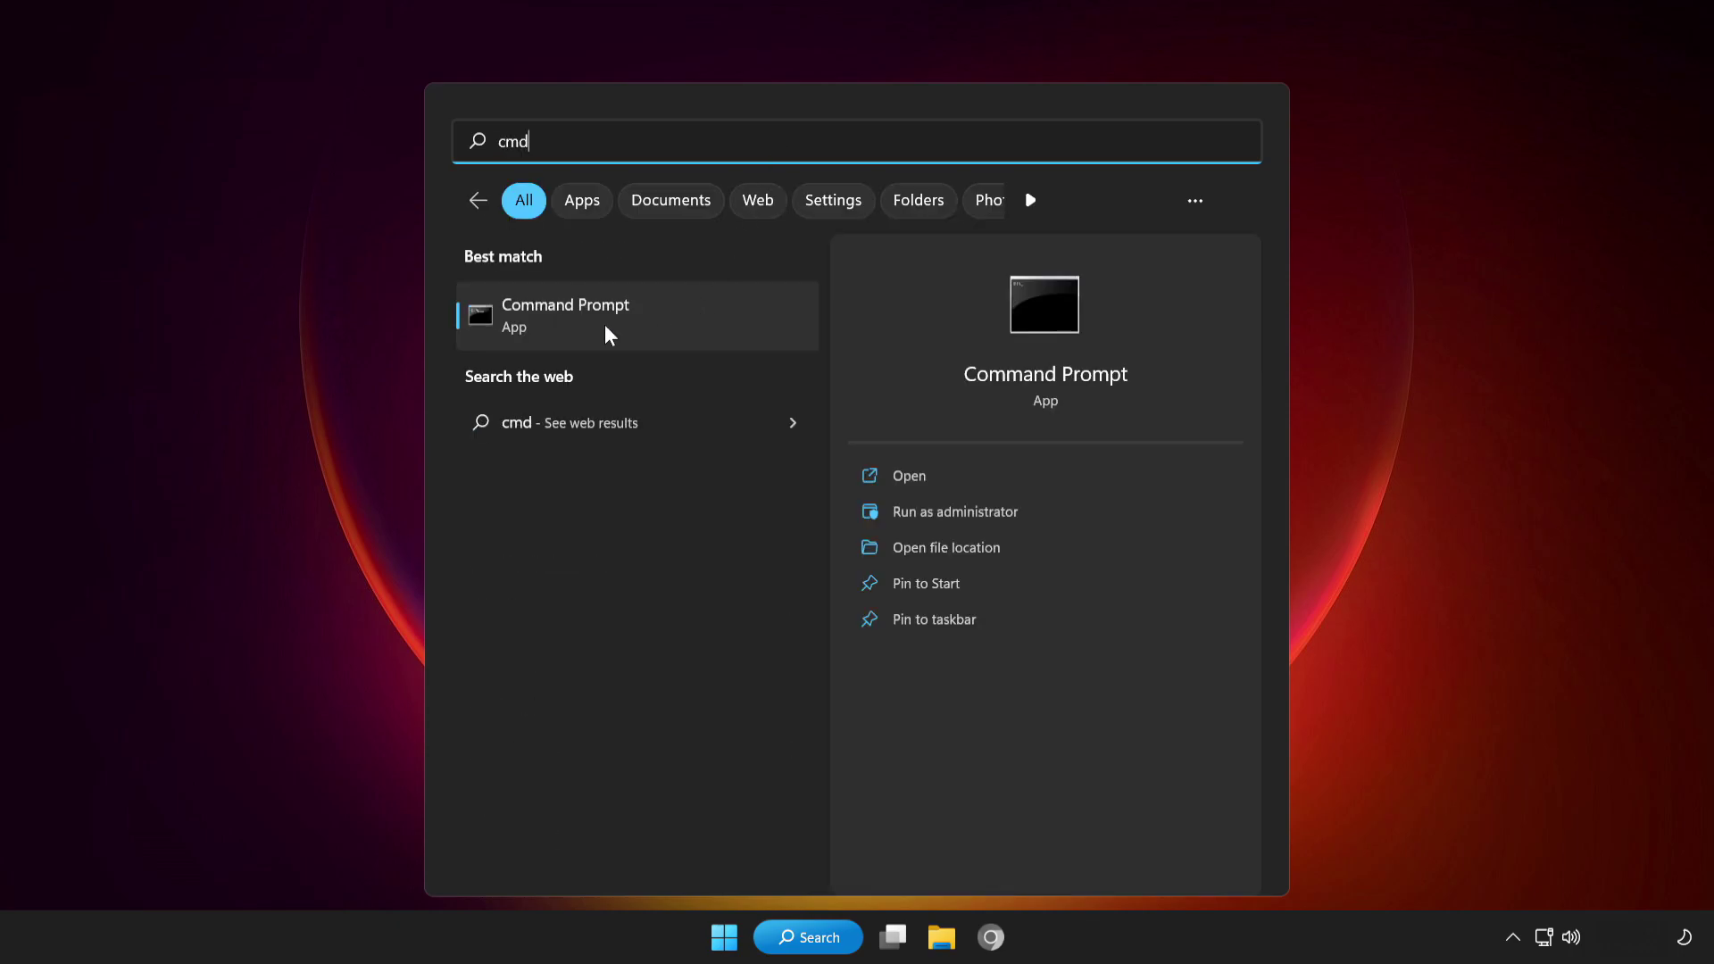
pyautogui.rightClick(681, 329)
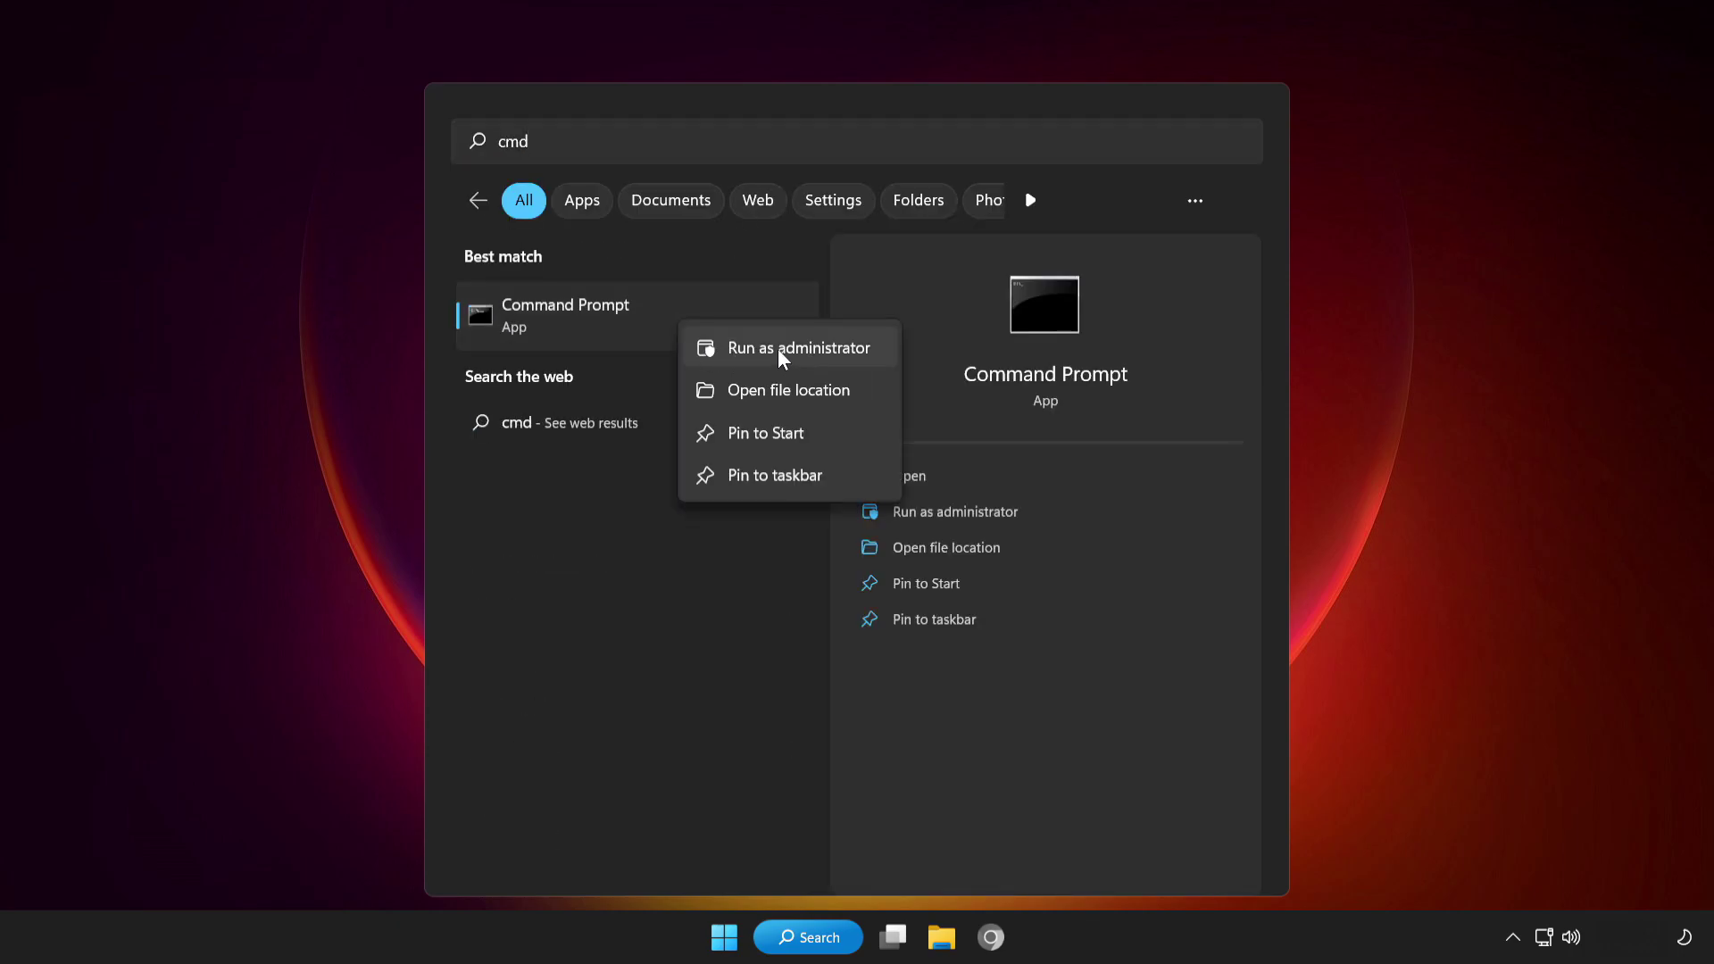
pyautogui.click(770, 347)
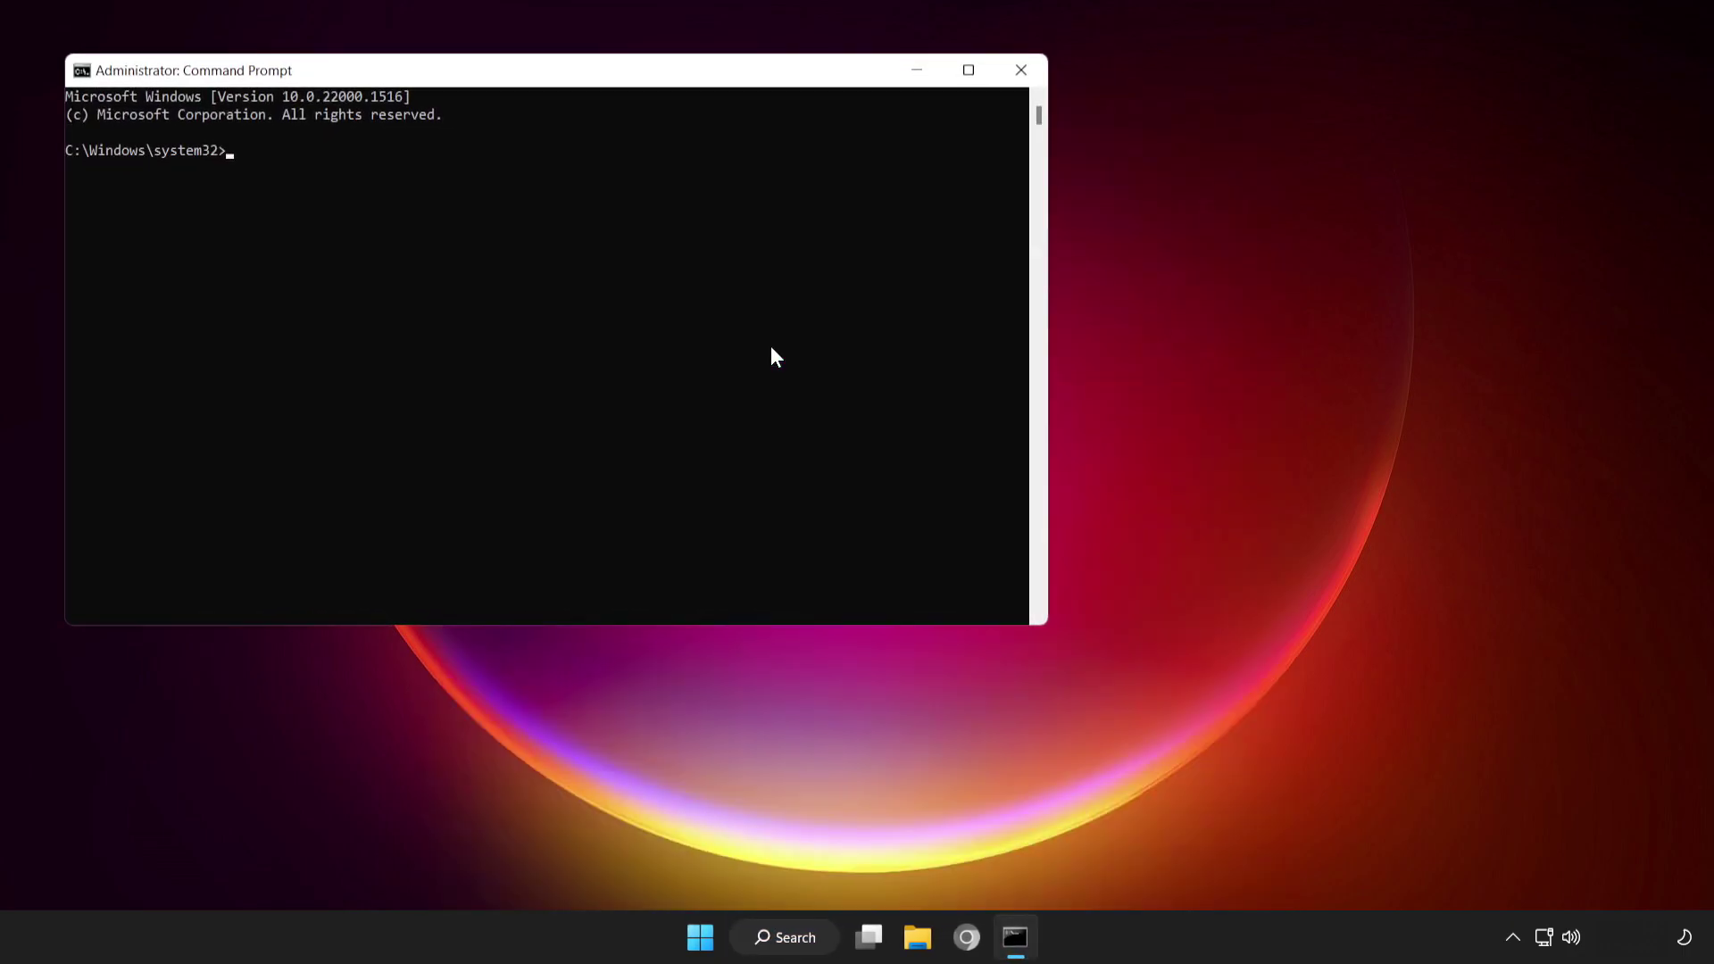
pyautogui.moveTo(636, 82); pyautogui.dragTo(938, 179)
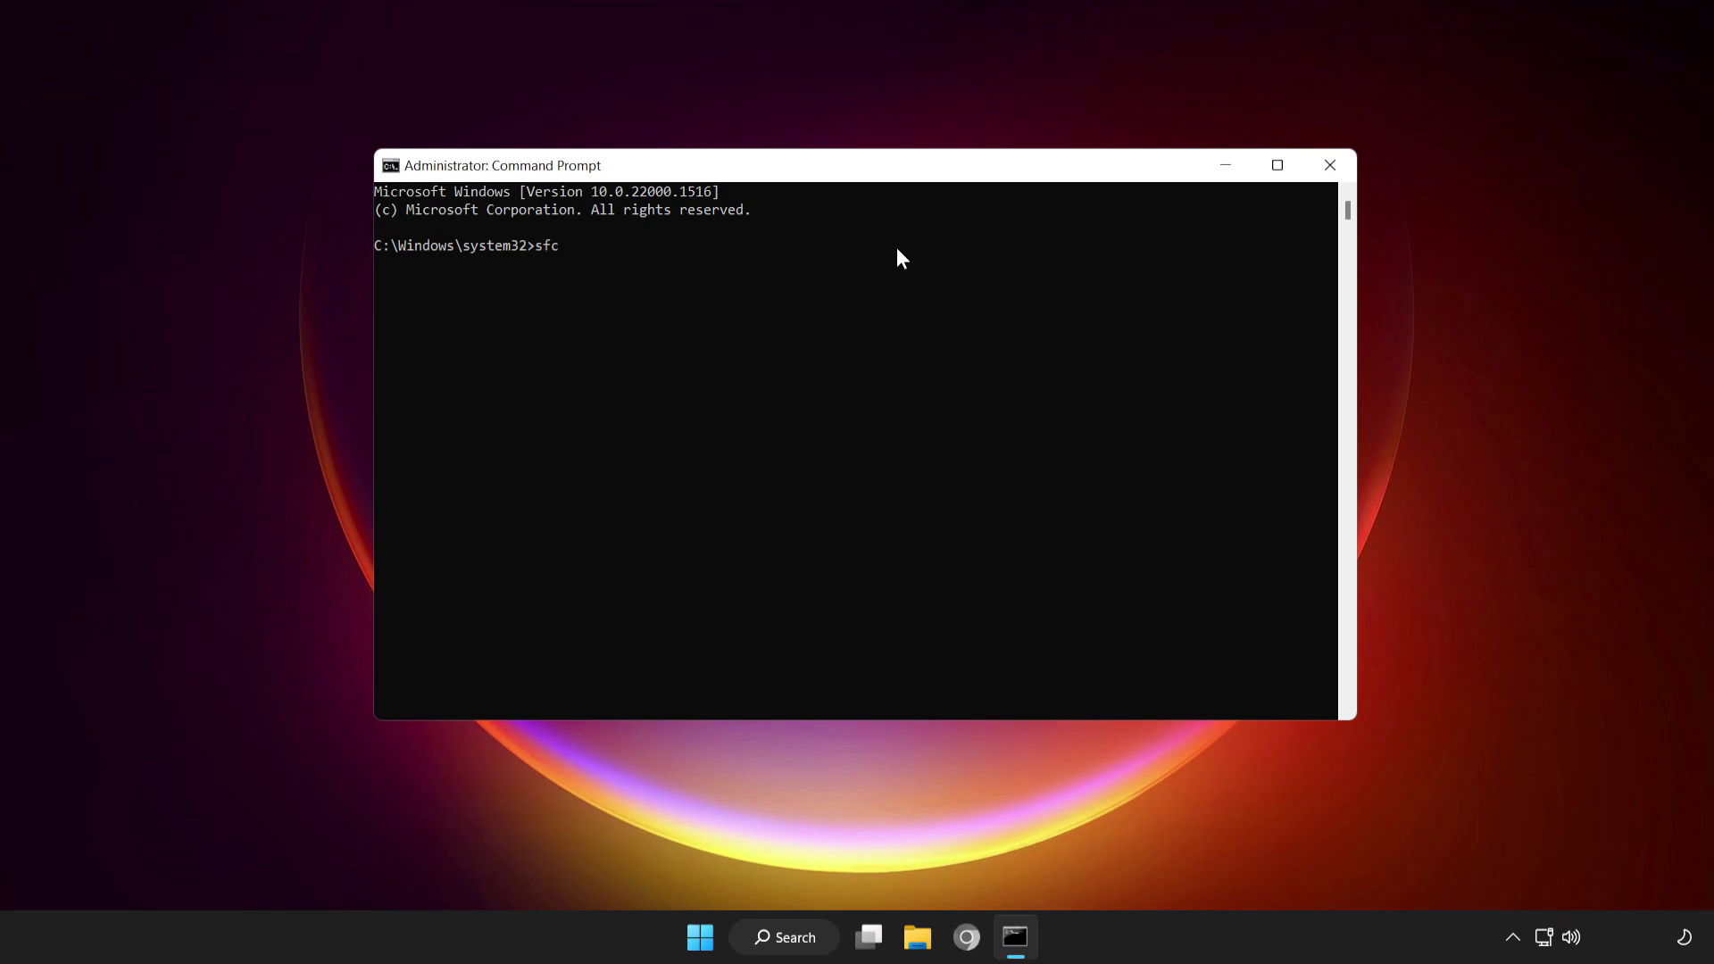
# Run the system file scan with sfc /scannow and close Command Prompt when the scan is done
pyautogui.write('sfc /scannow')
pyautogui.press('Return')
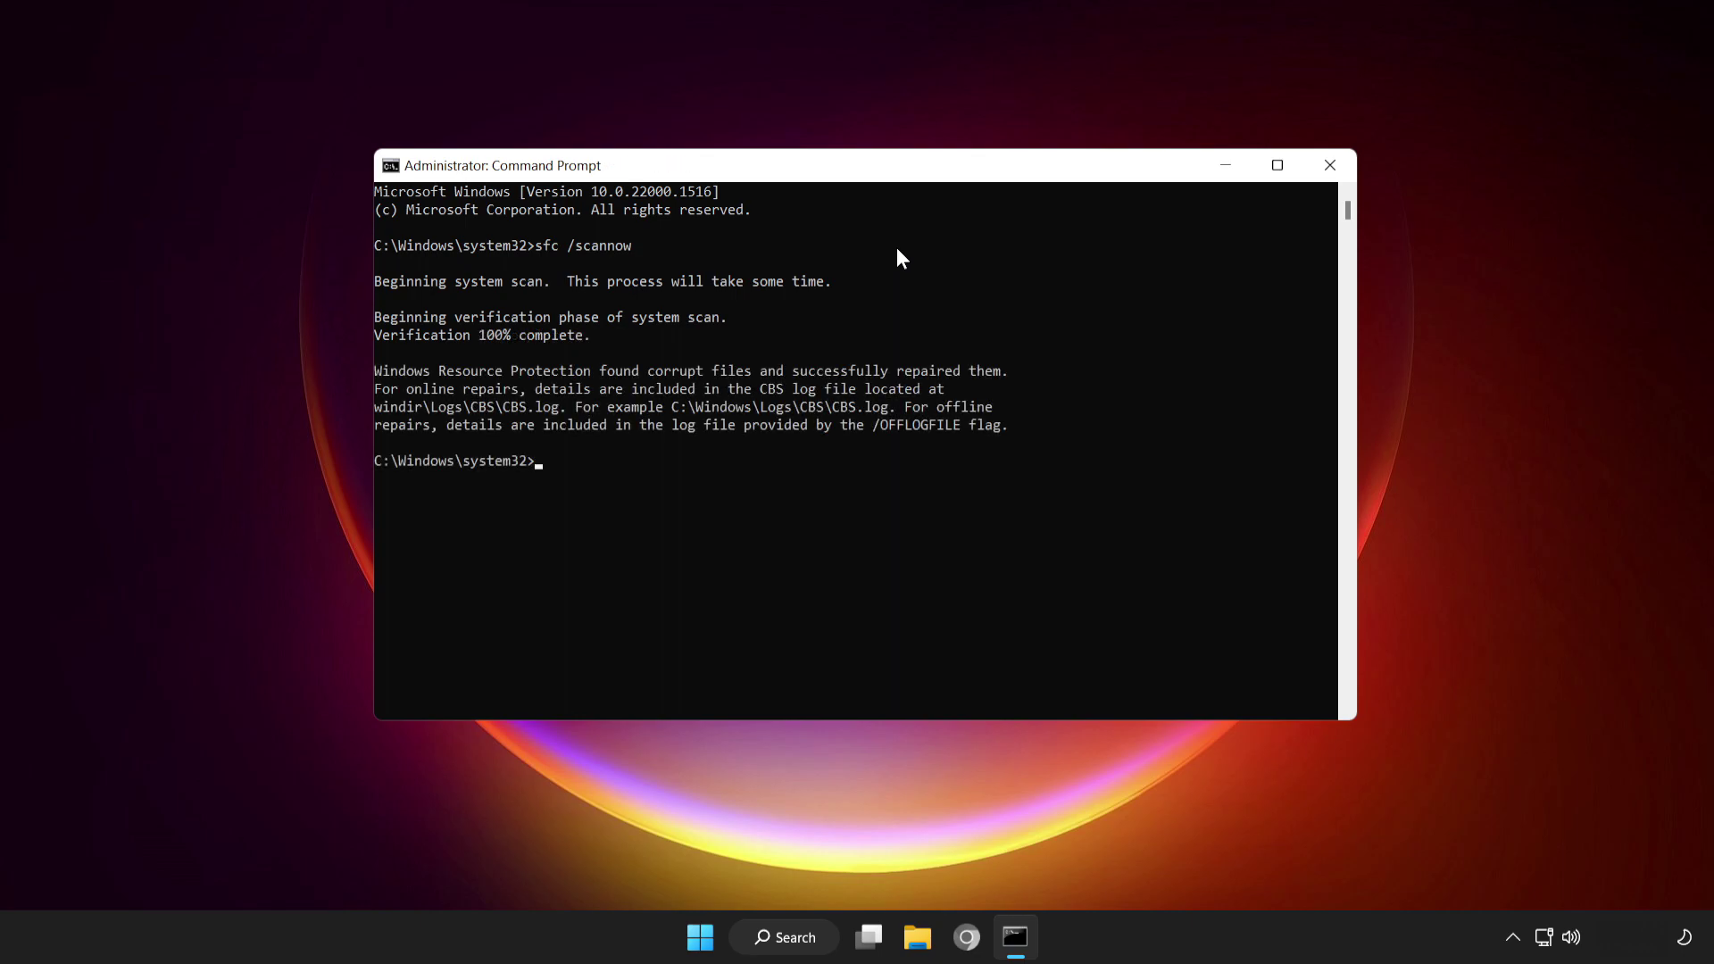
pyautogui.click(1330, 167)
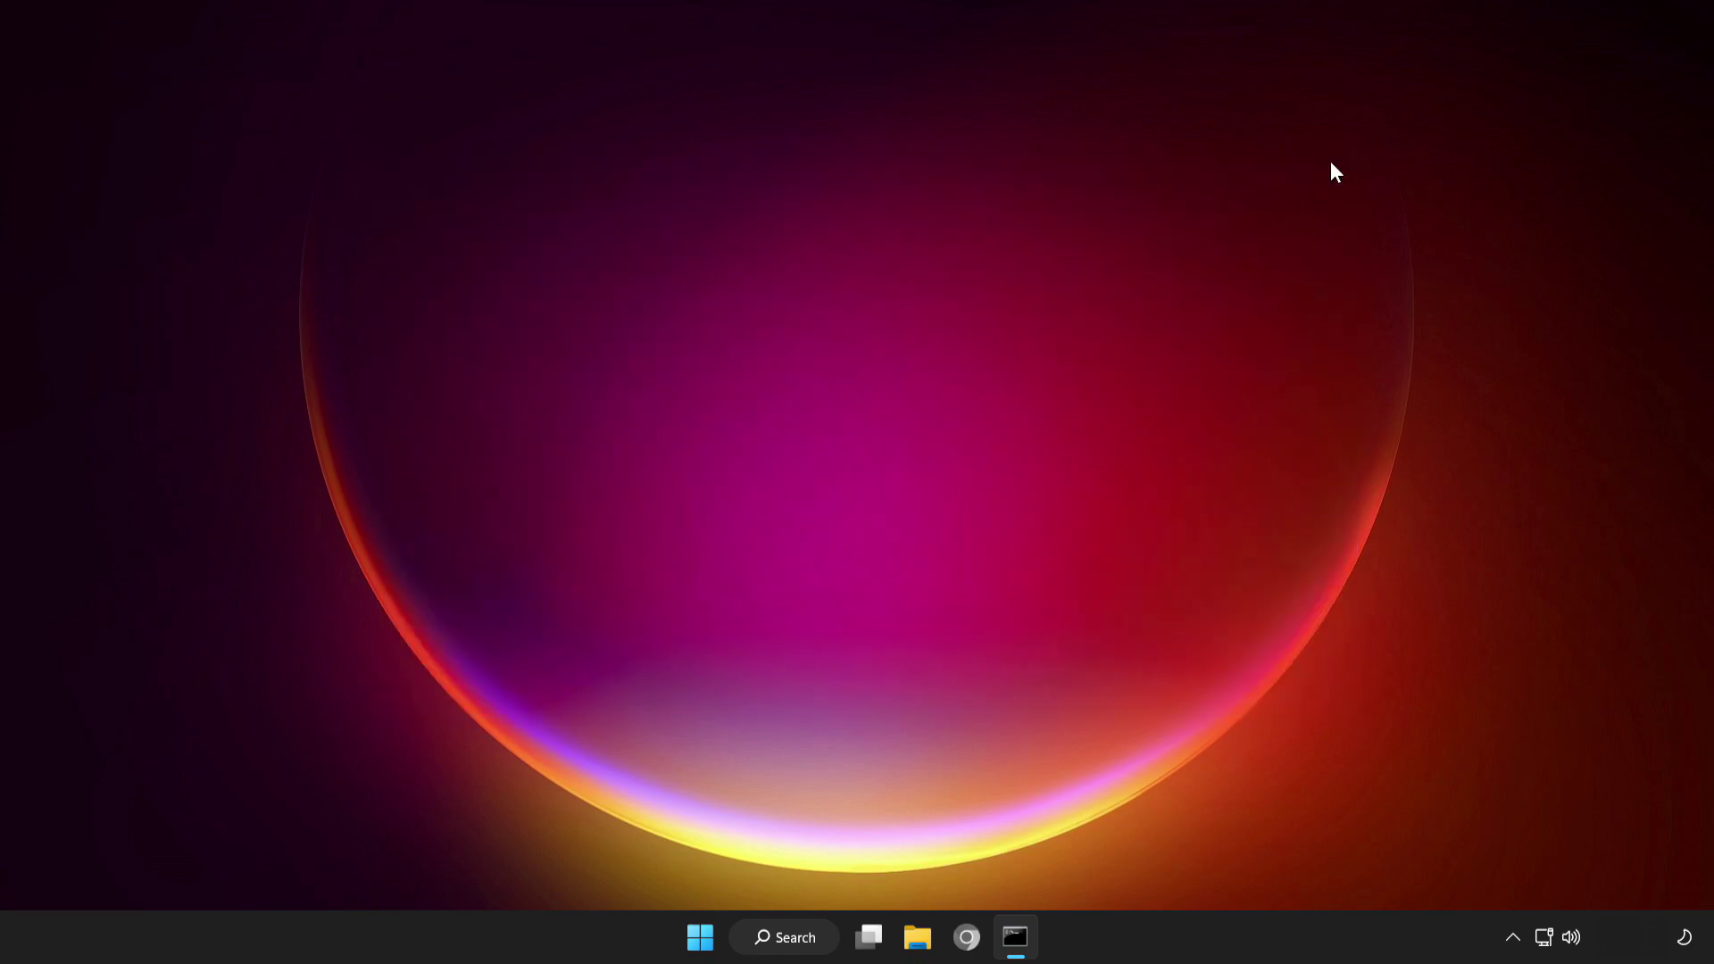
# Search Windows for "windows security" and open the Windows Security app
pyautogui.click(823, 941)
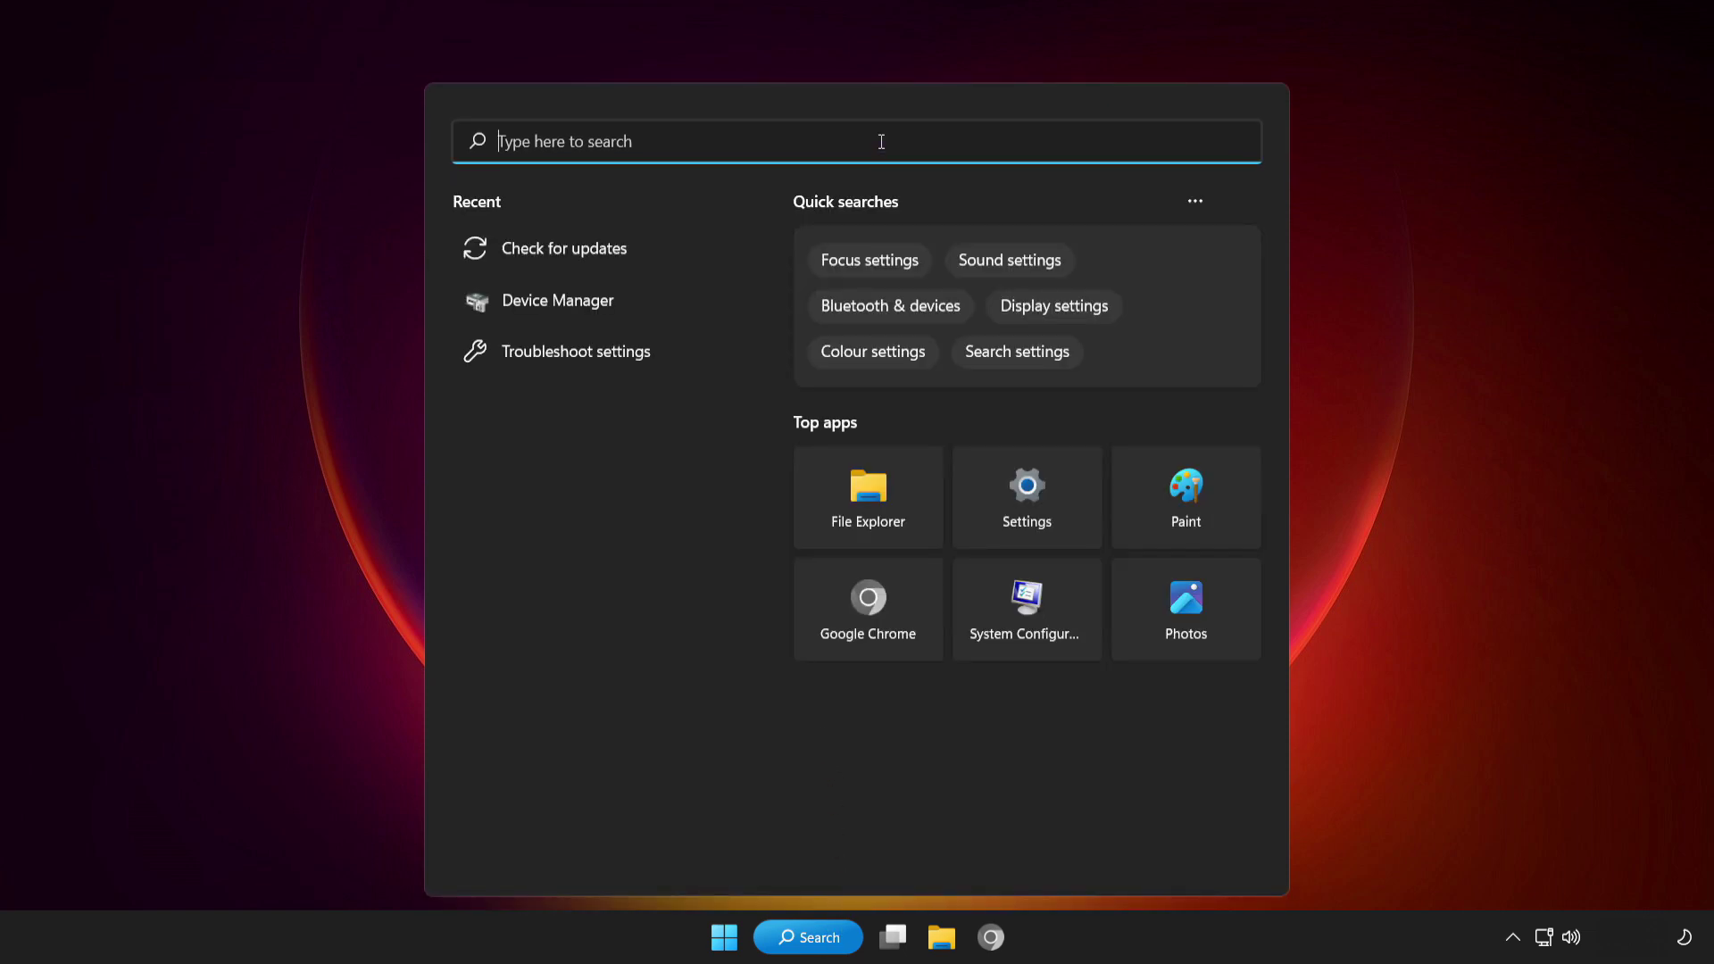
pyautogui.write('windows')
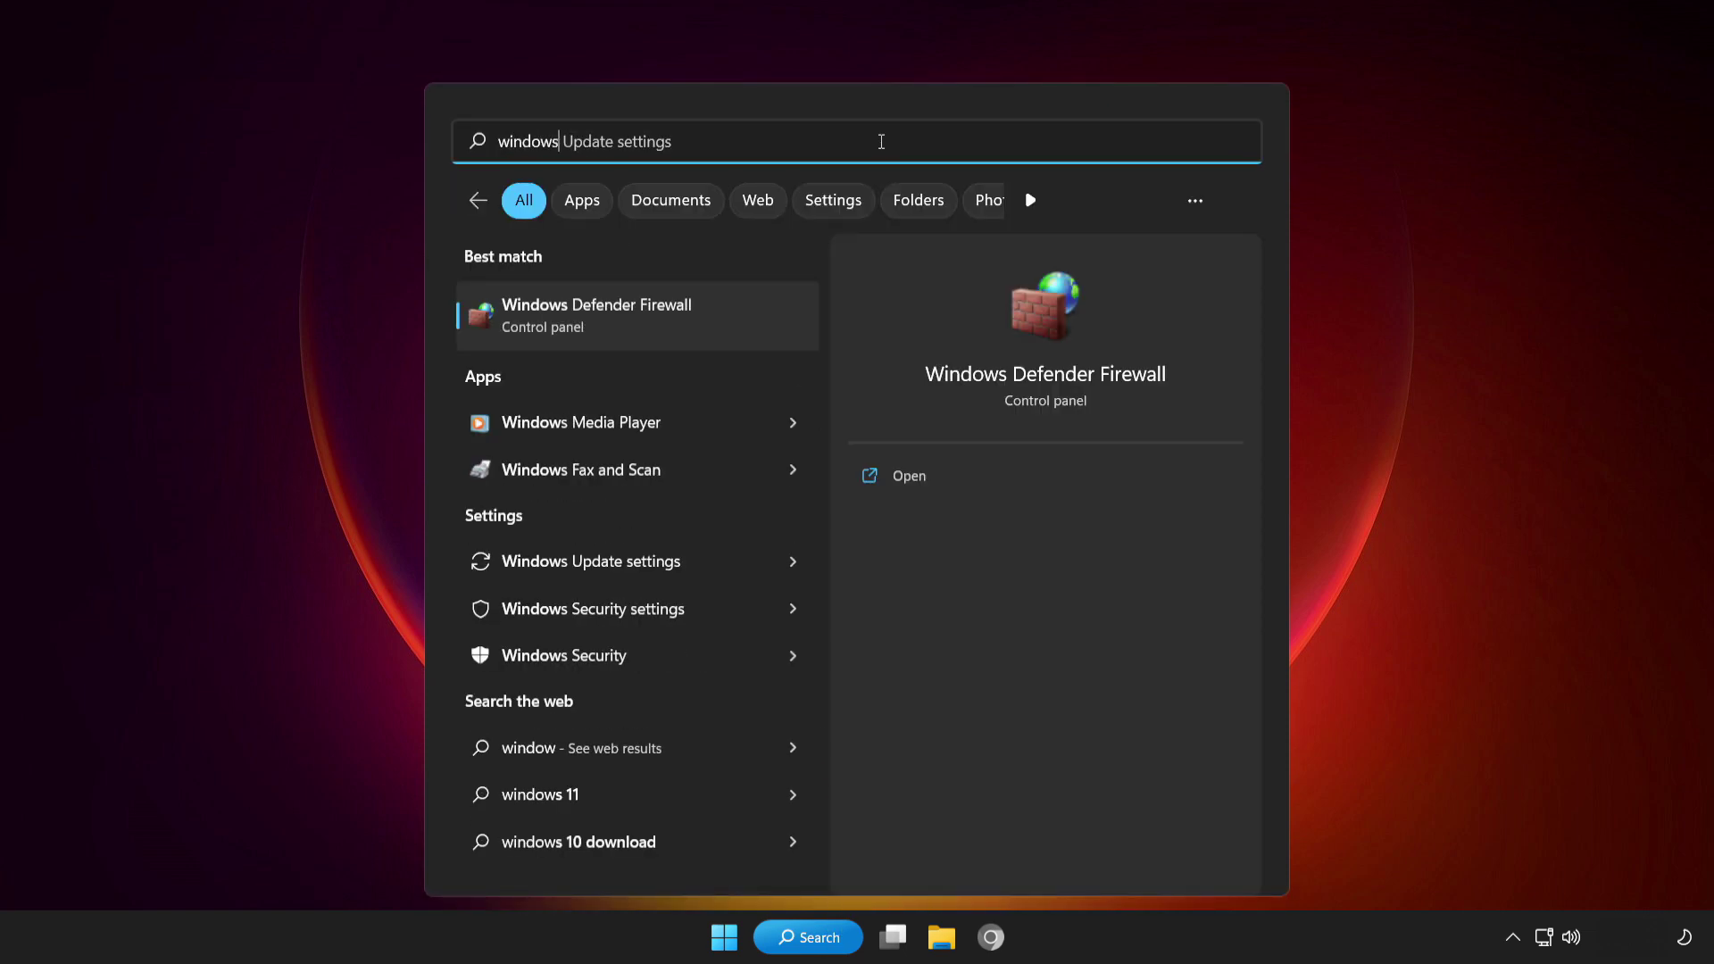
pyautogui.write(' securi')
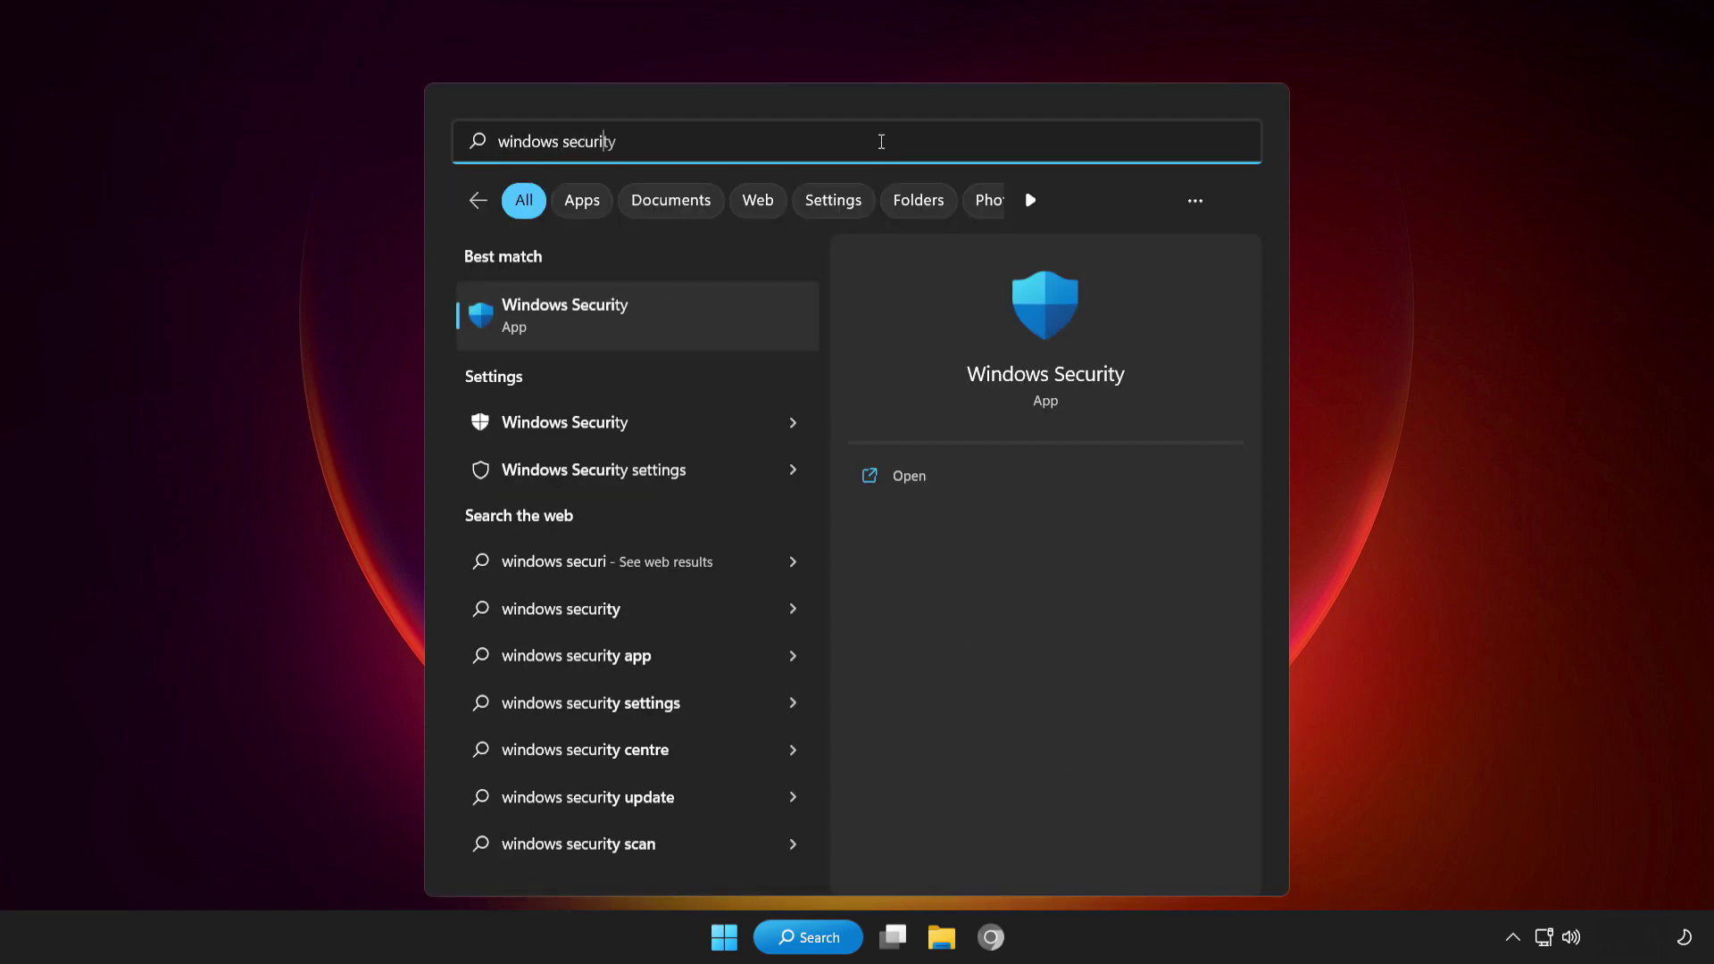
pyautogui.write('ty')
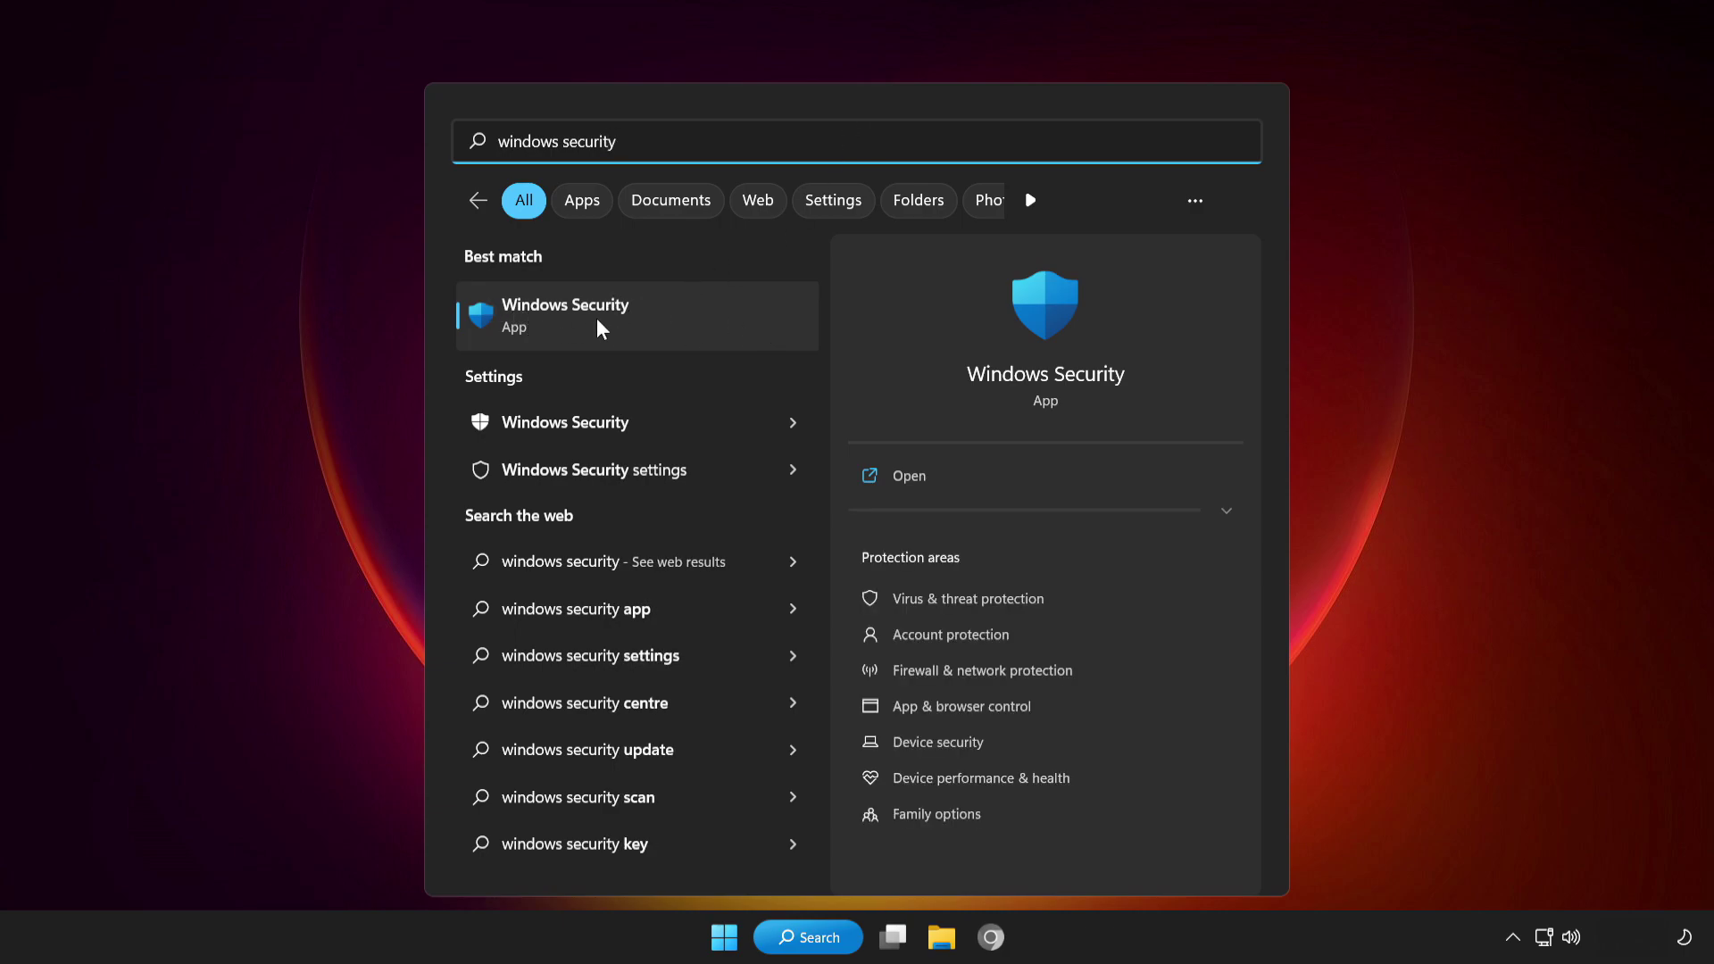
pyautogui.click(688, 311)
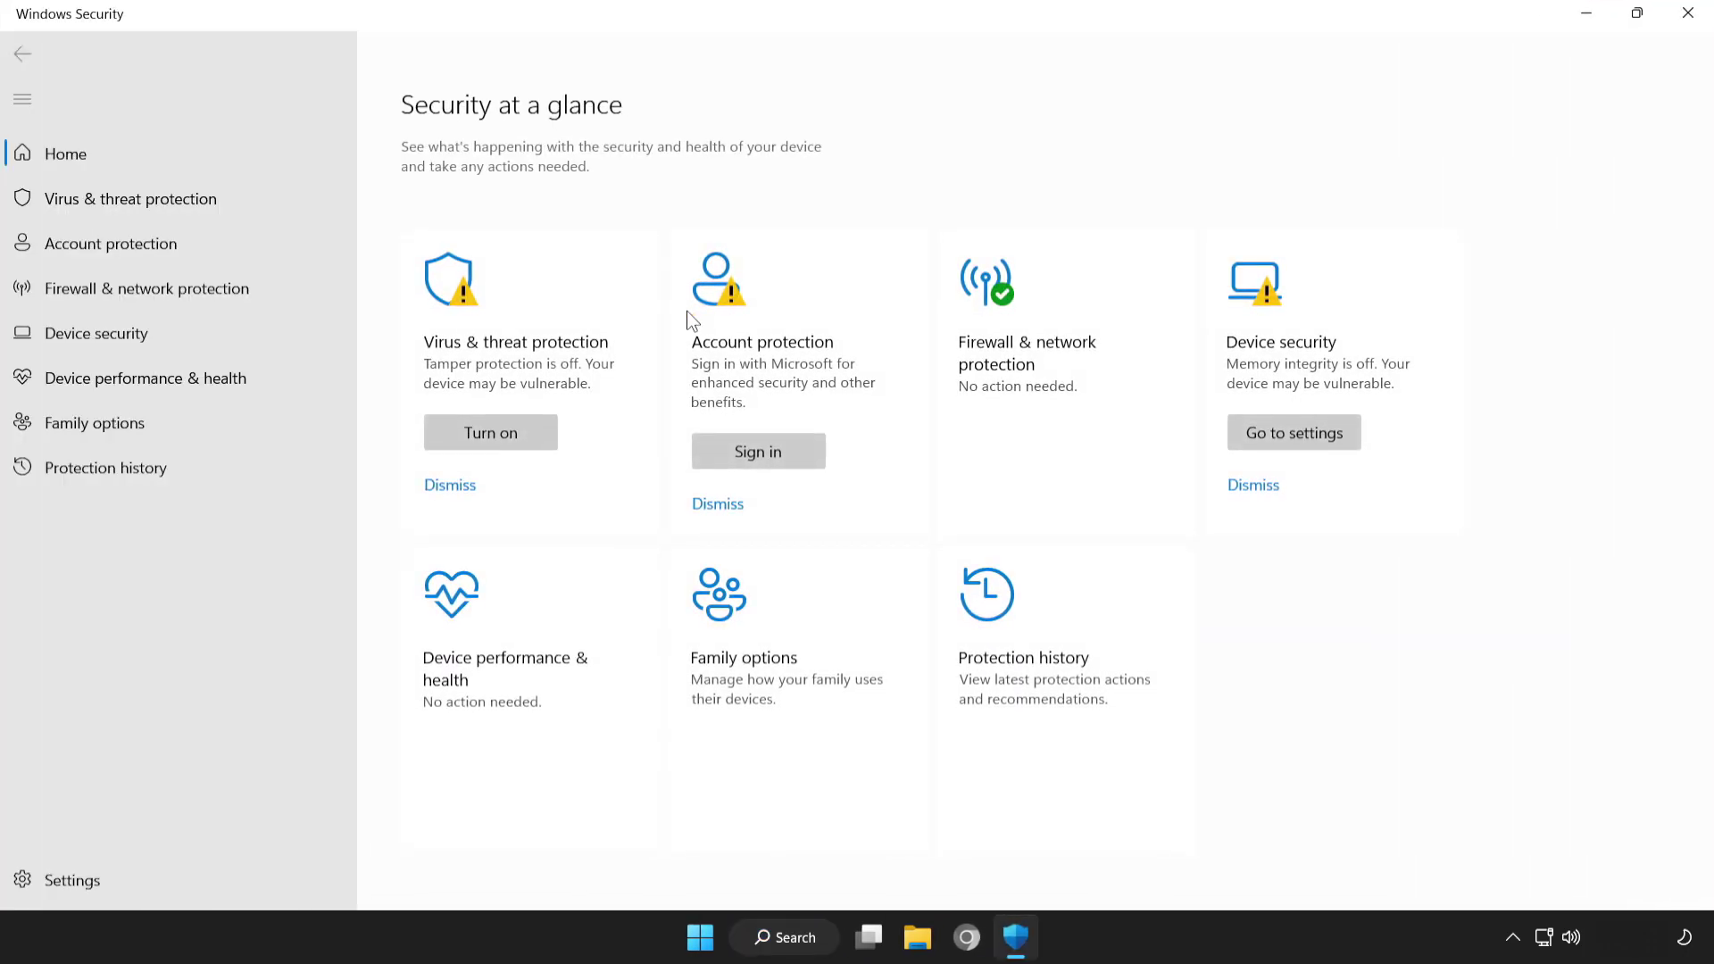
# Open the Exclusions page through the Virus & threat protection settings
pyautogui.click(239, 199)
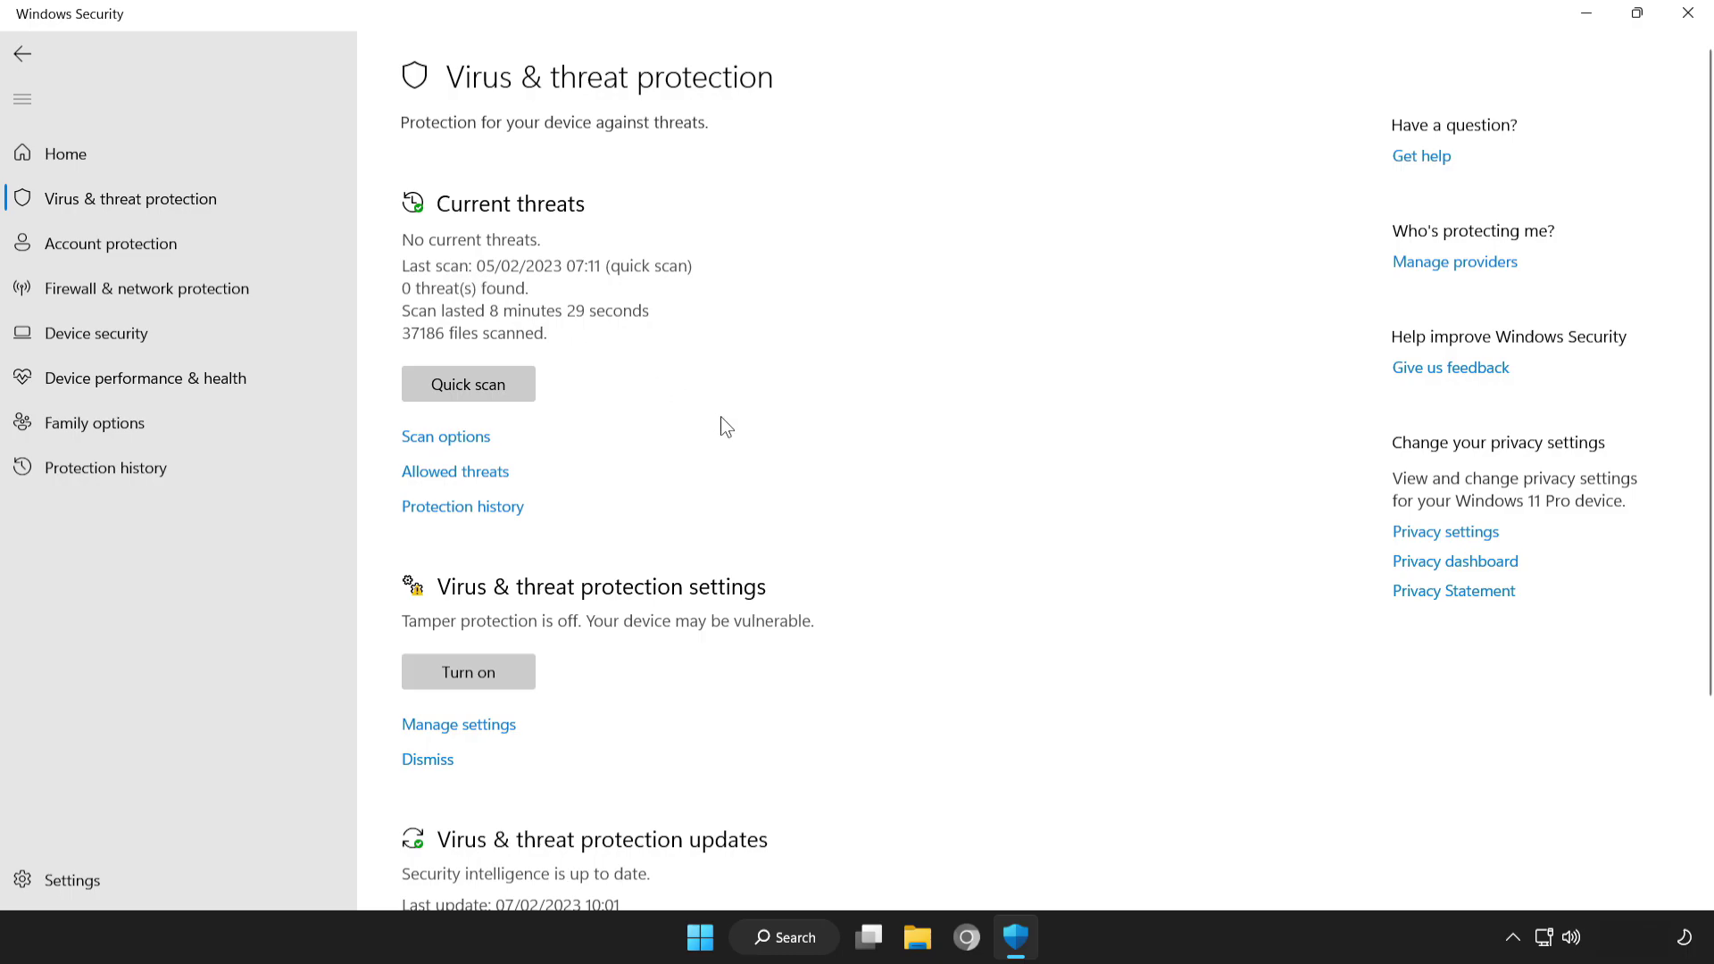
pyautogui.scroll(-1, 1710, 415)
pyautogui.scroll(-1, 1711, 415)
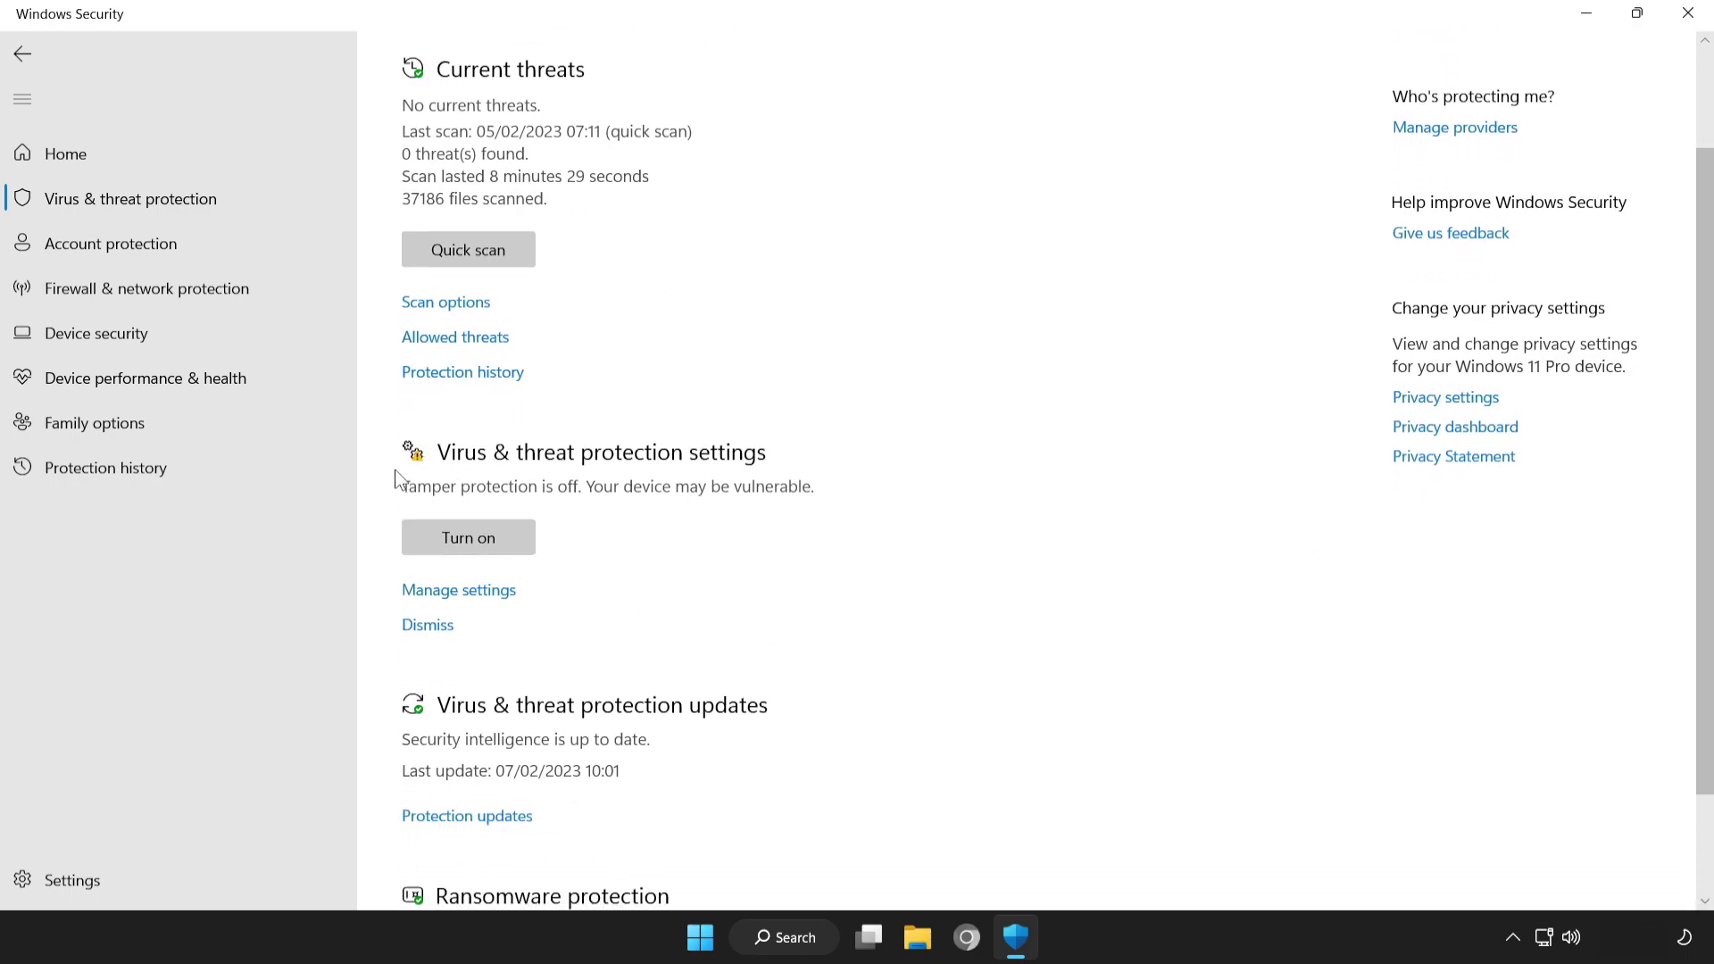
pyautogui.click(478, 598)
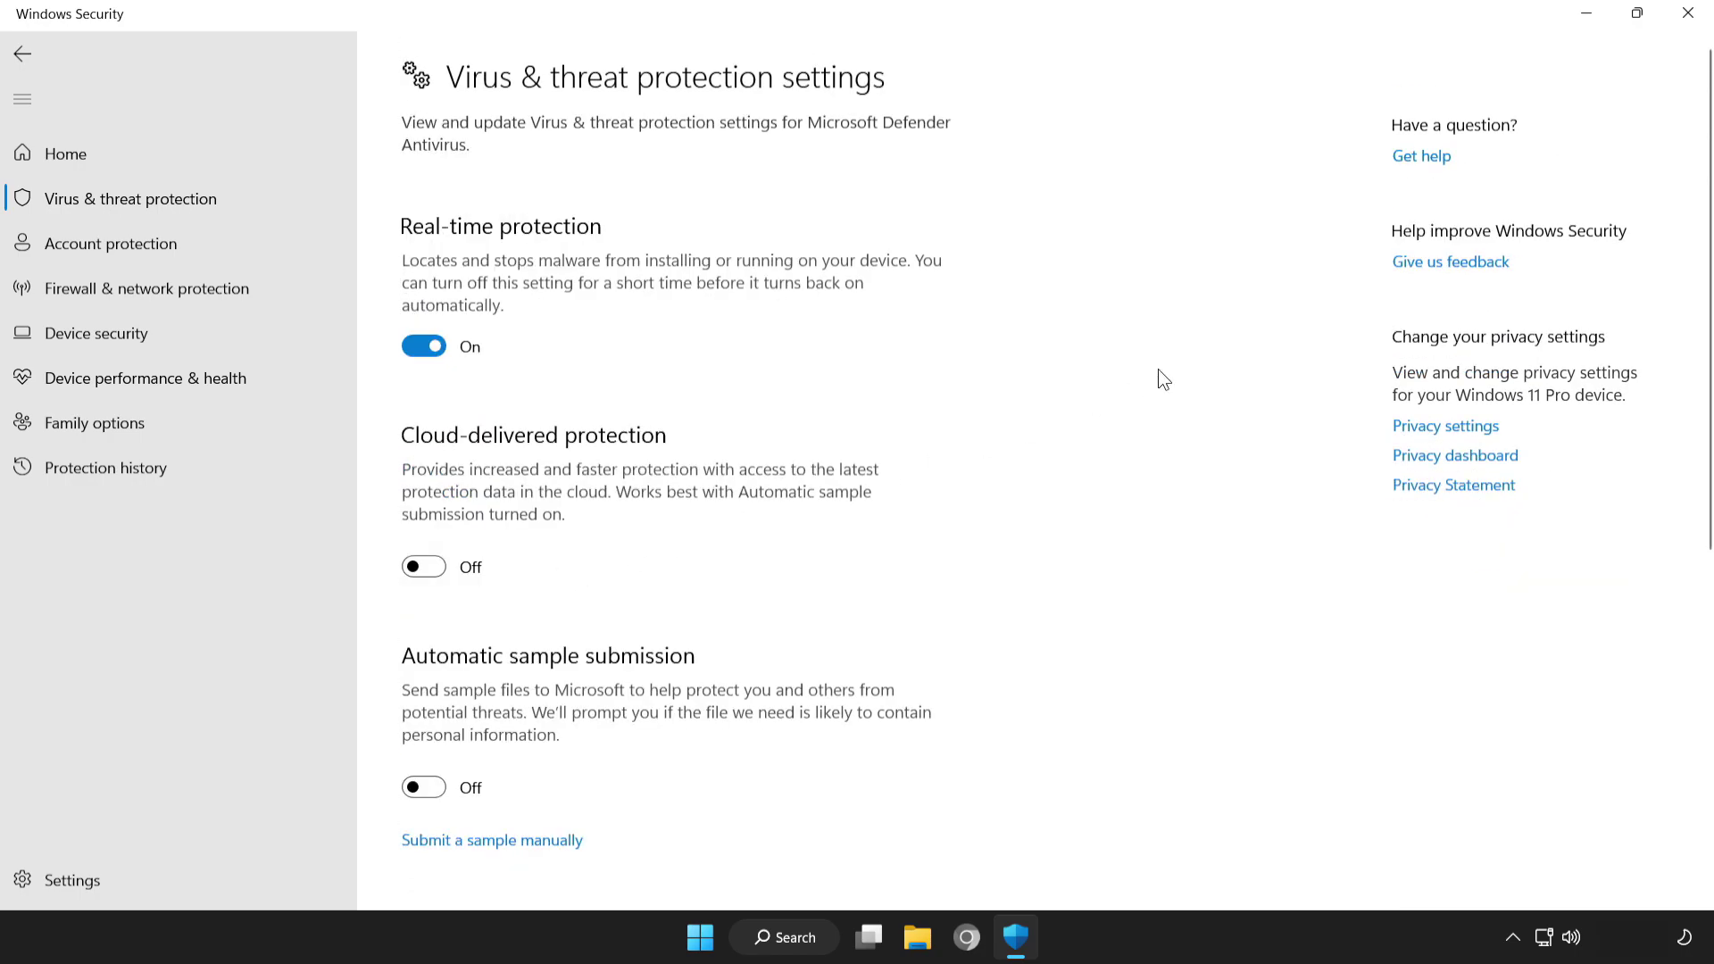
pyautogui.scroll(-1, 1704, 262)
pyautogui.moveTo(1704, 263); pyautogui.dragTo(1702, 613)
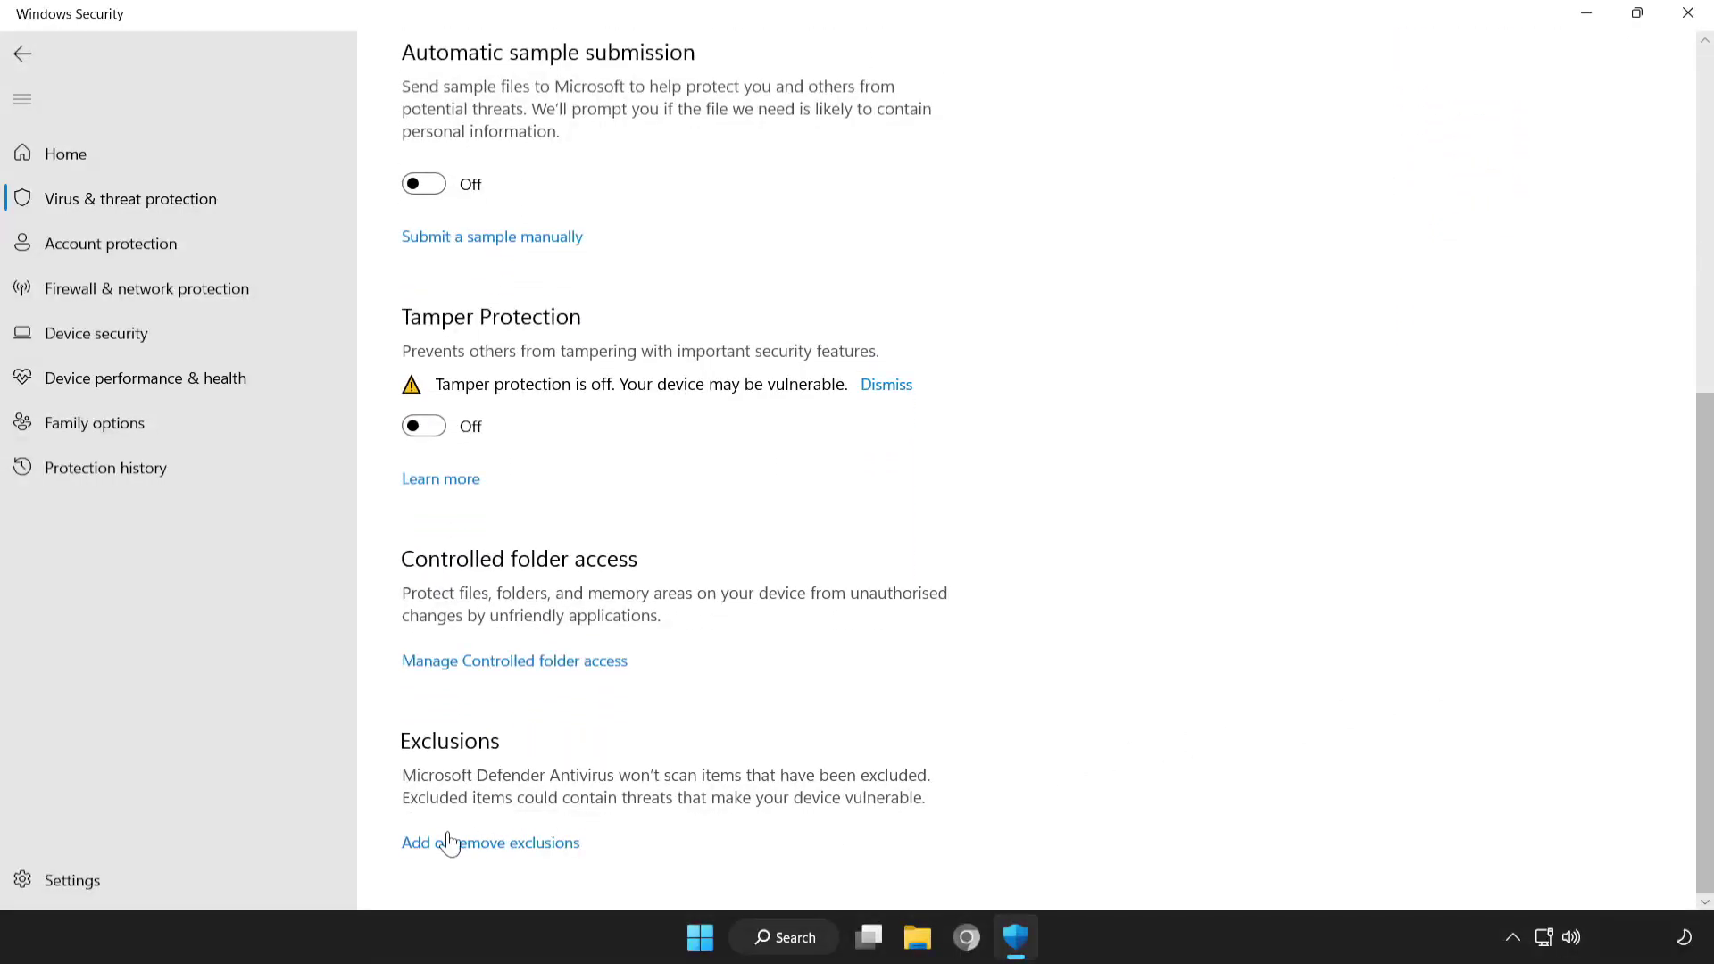
pyautogui.click(531, 843)
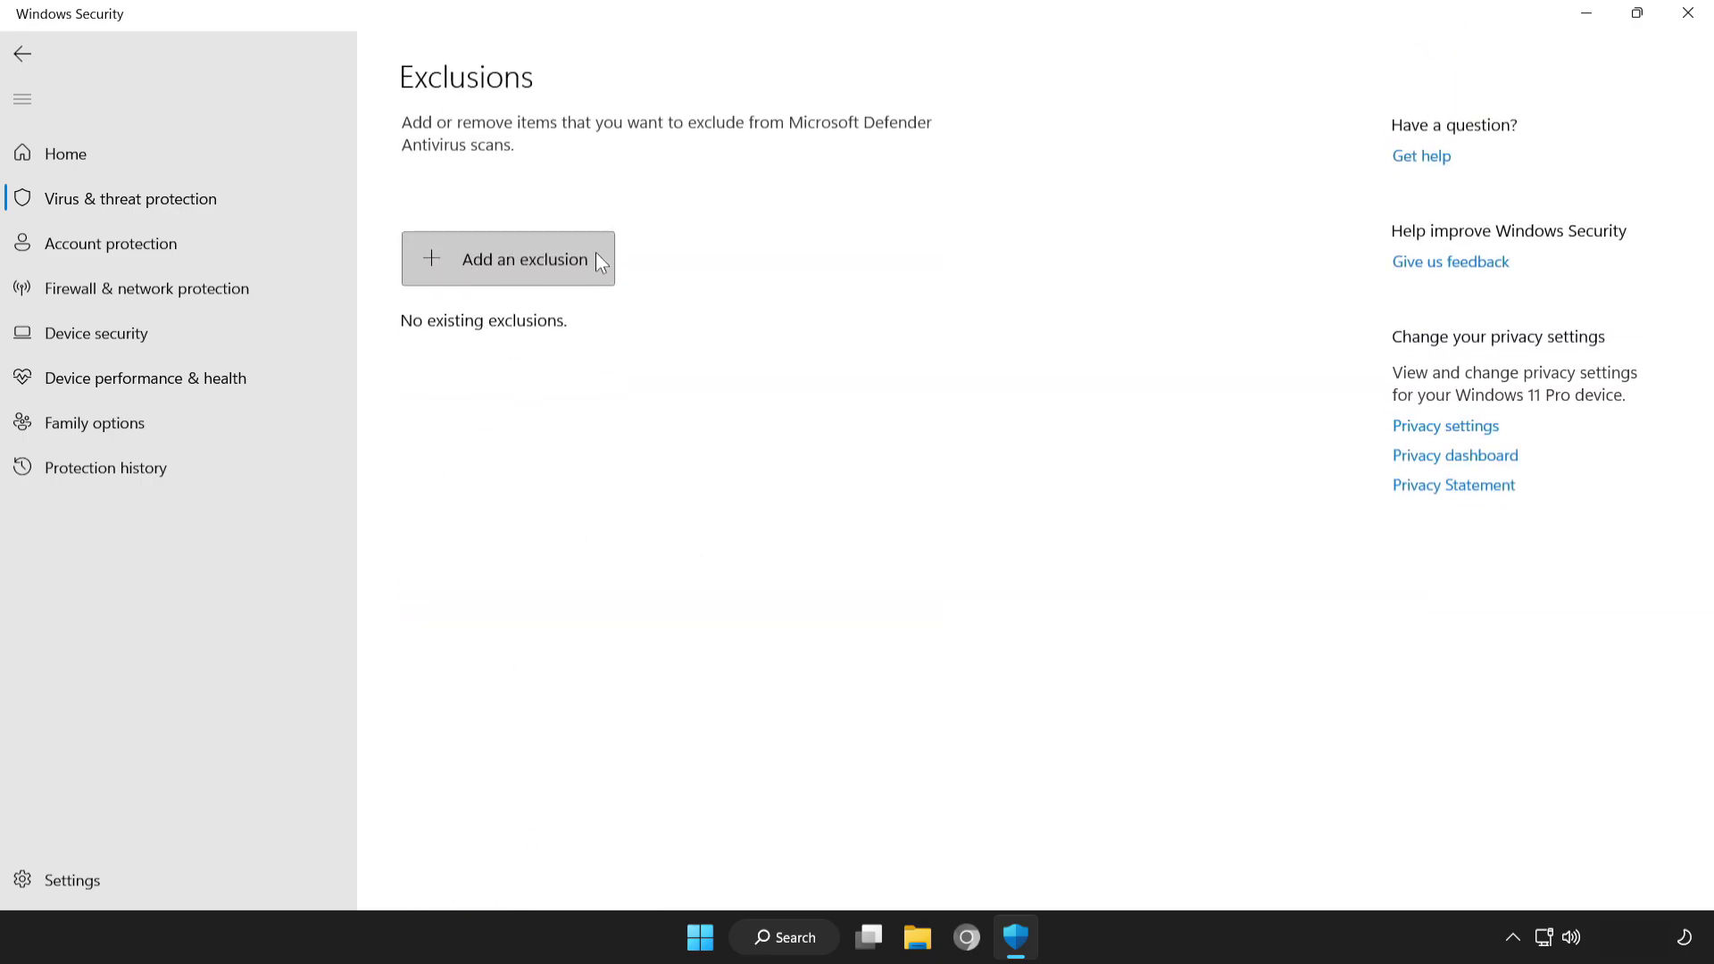
# Add a file exclusion for NOT WORKING APP from the NOT WORKING APP folder in Program Files (x86)
pyautogui.click(499, 269)
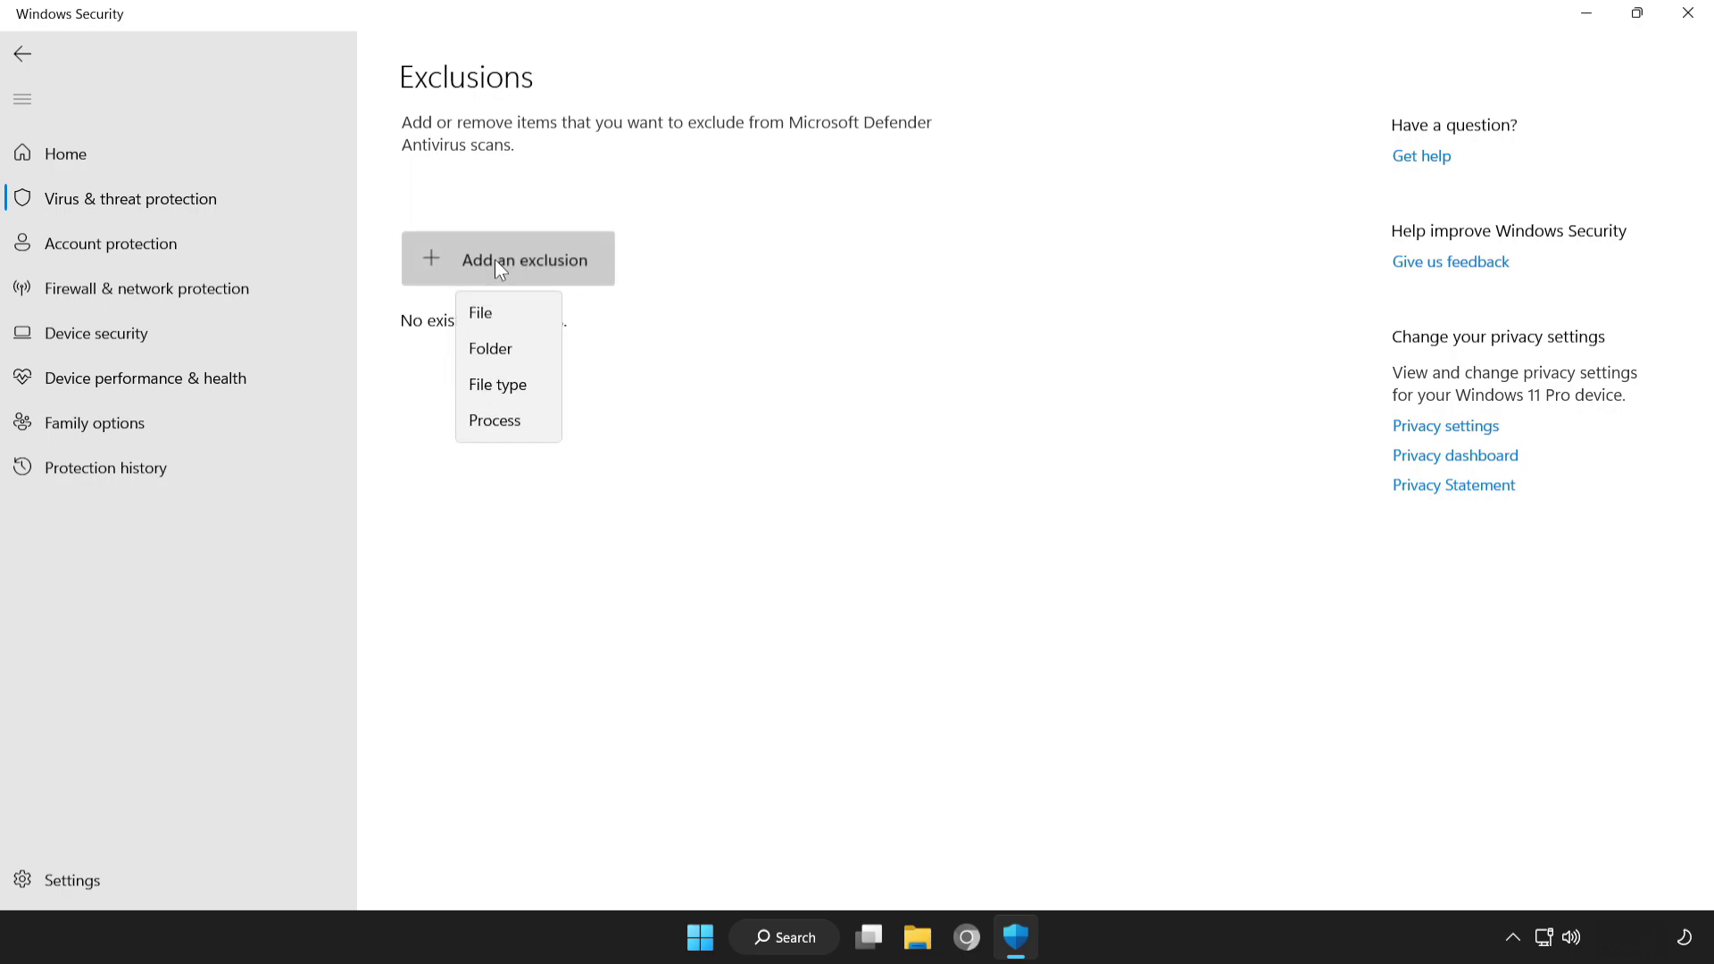
pyautogui.click(522, 315)
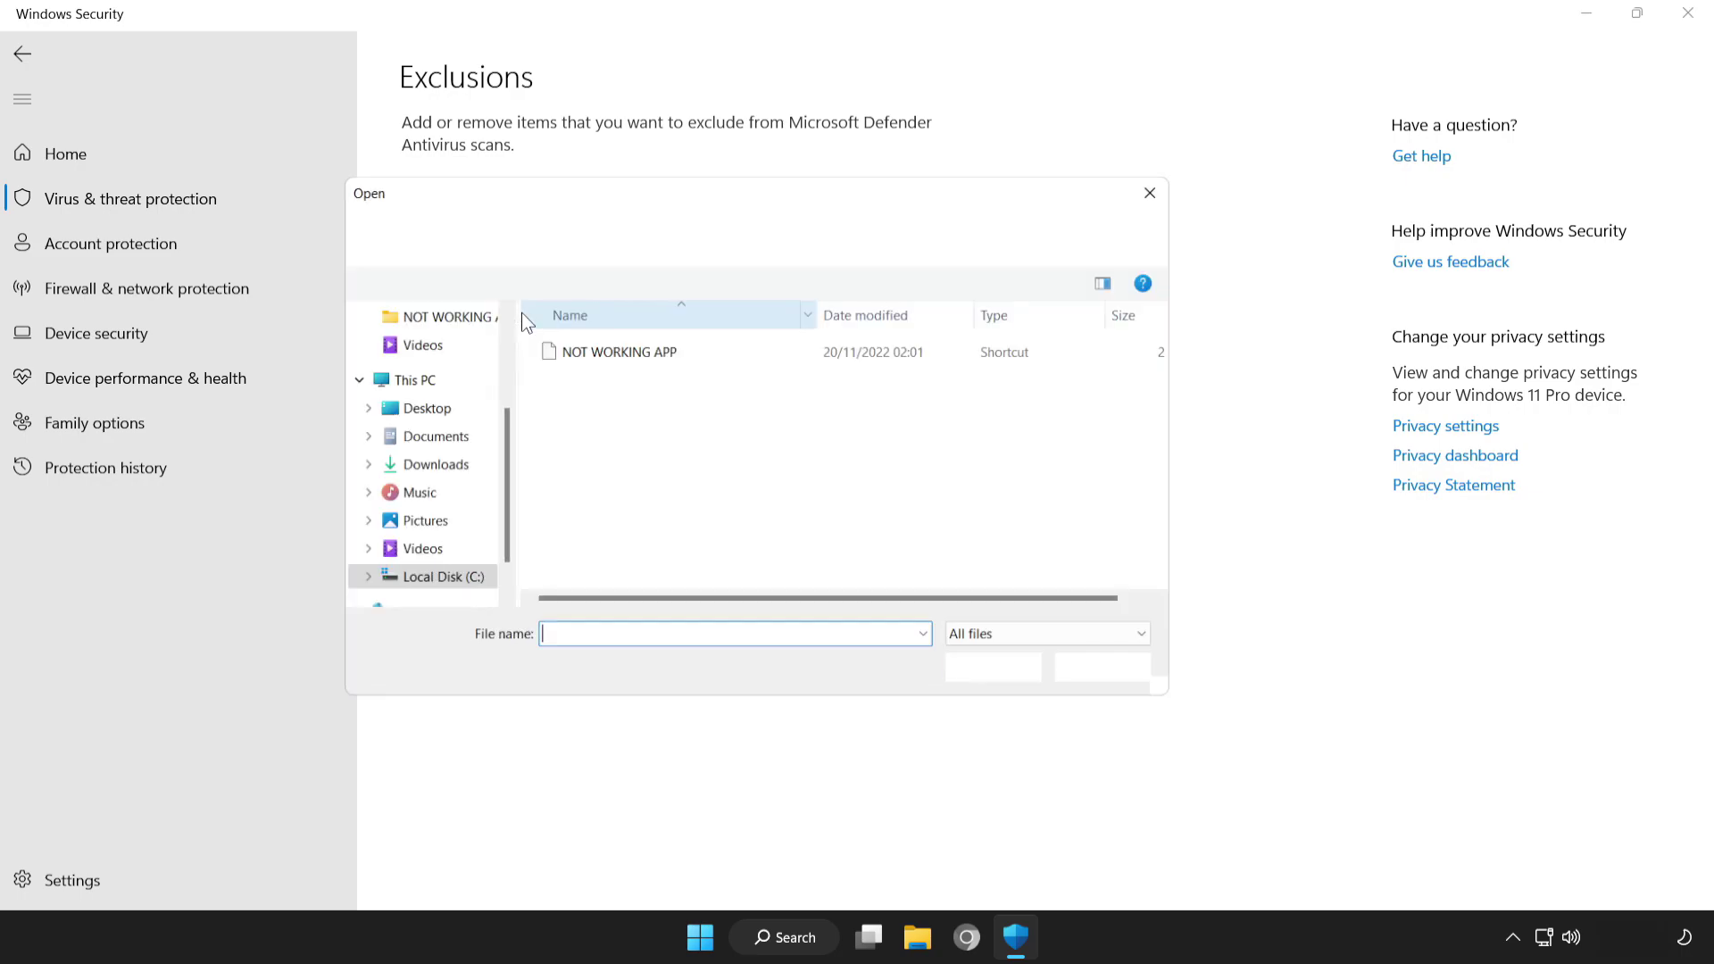
pyautogui.click(549, 354)
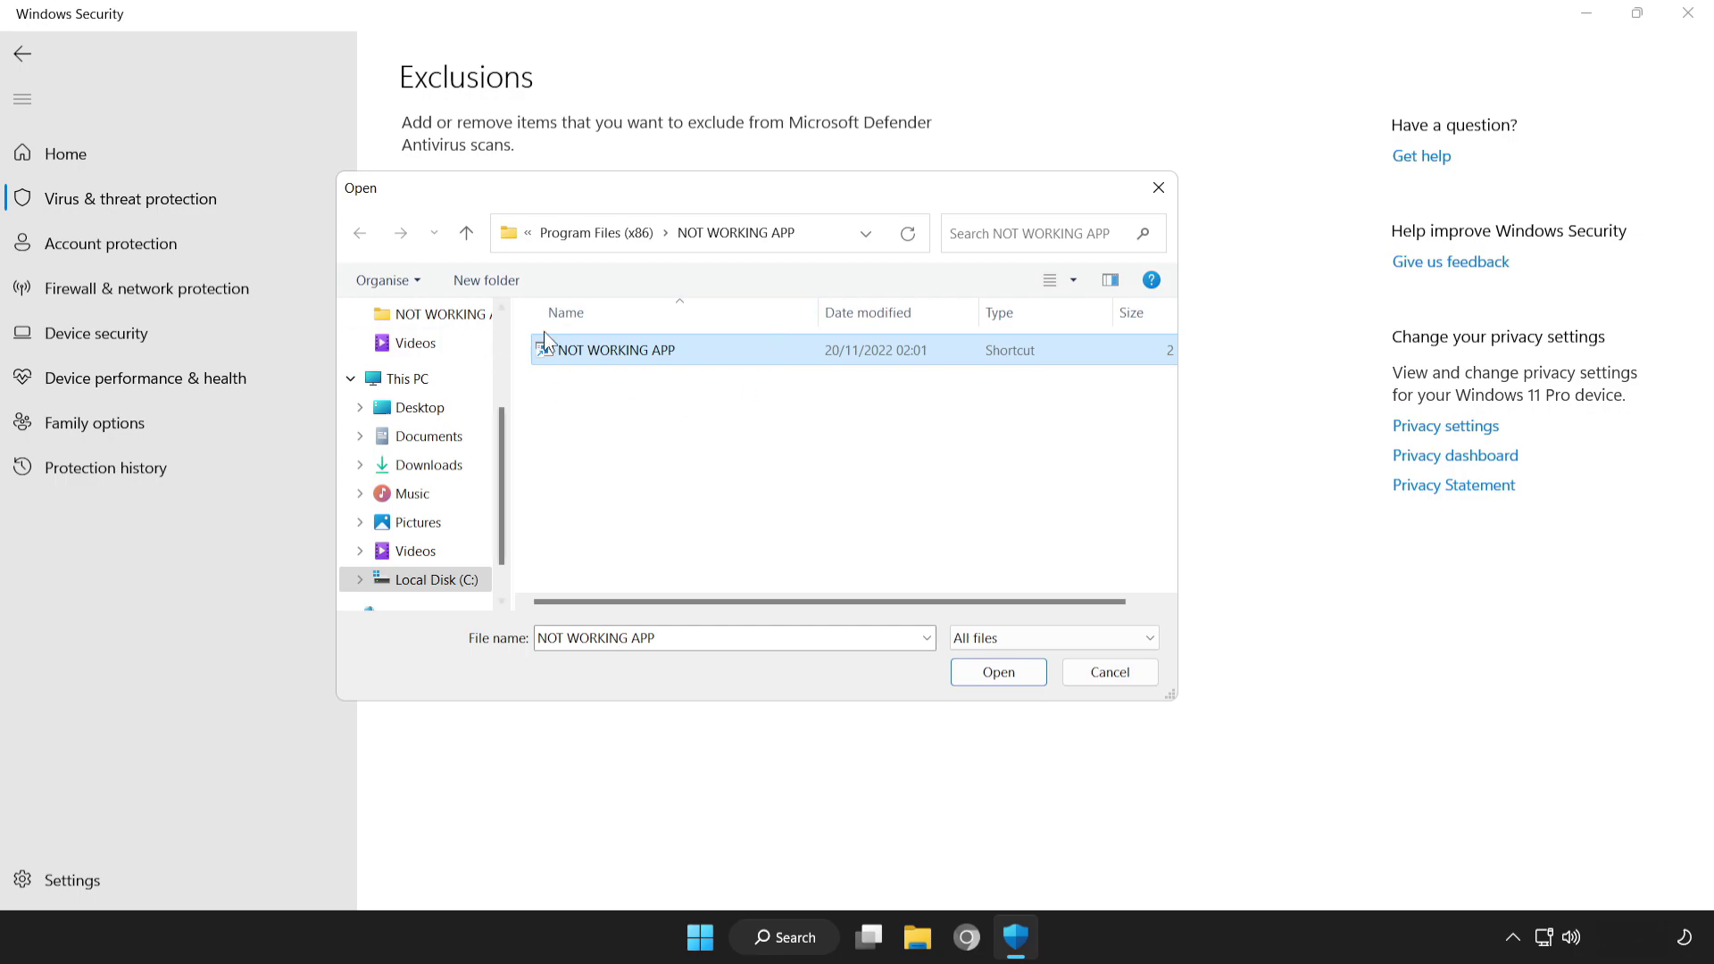
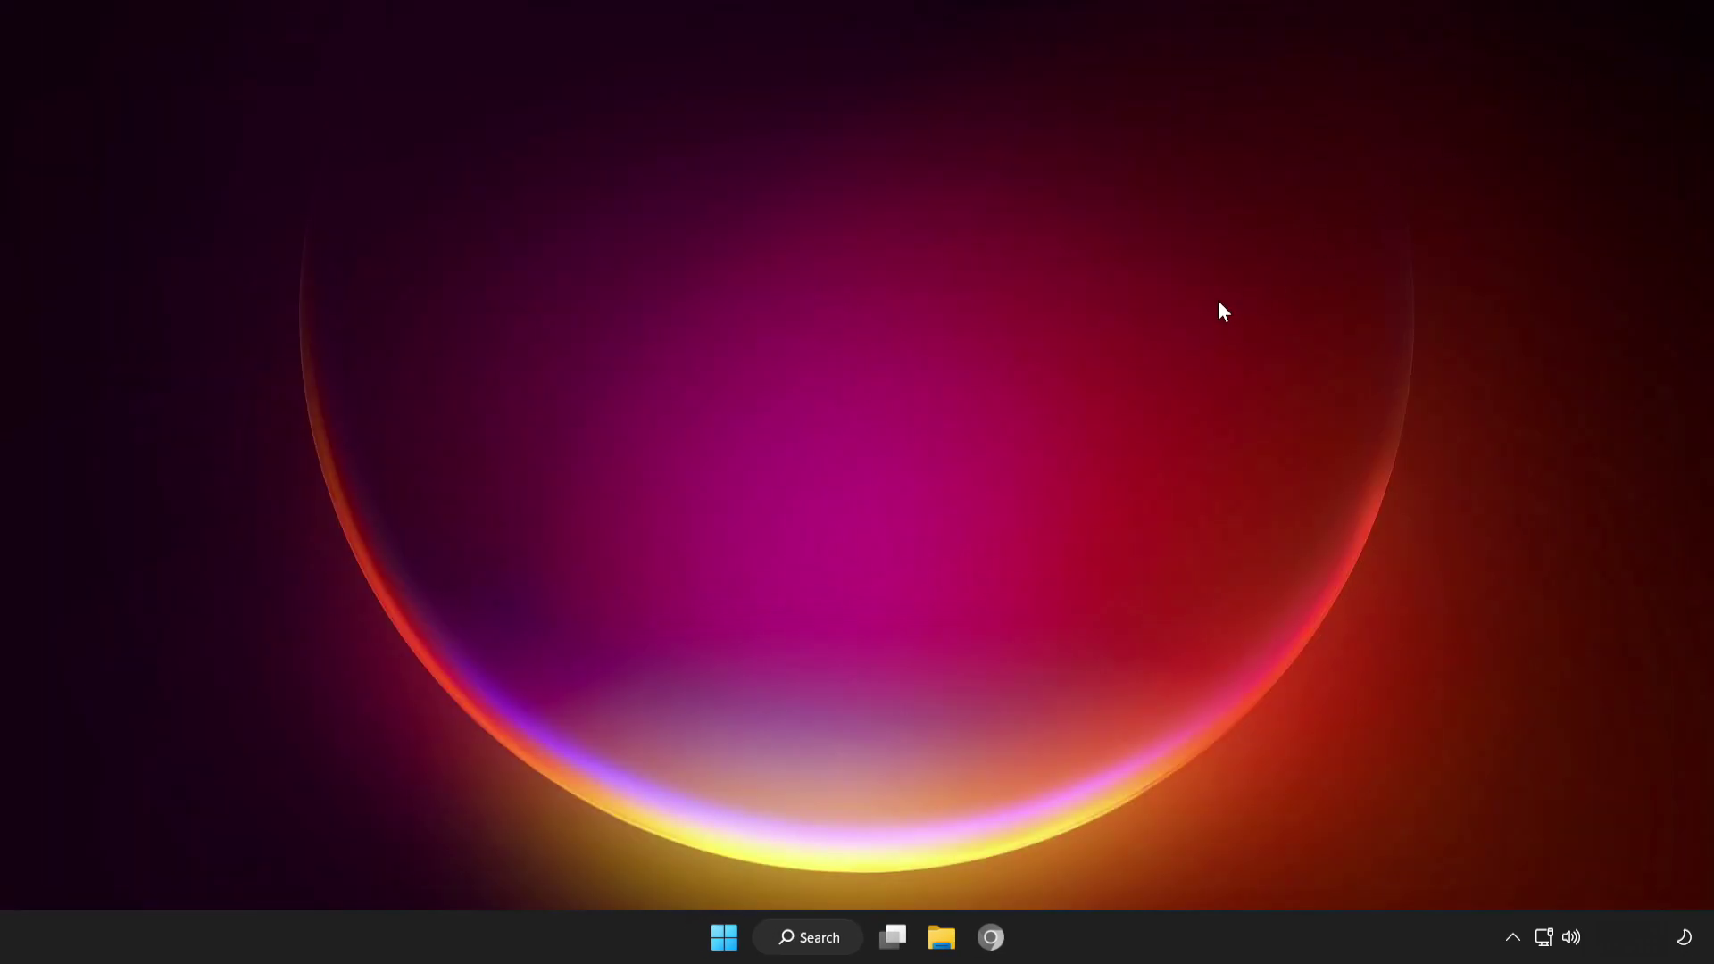
# Open the computer's power options to restart Windows after adding the exclusion
pyautogui.click(723, 938)
pyautogui.click(1134, 861)
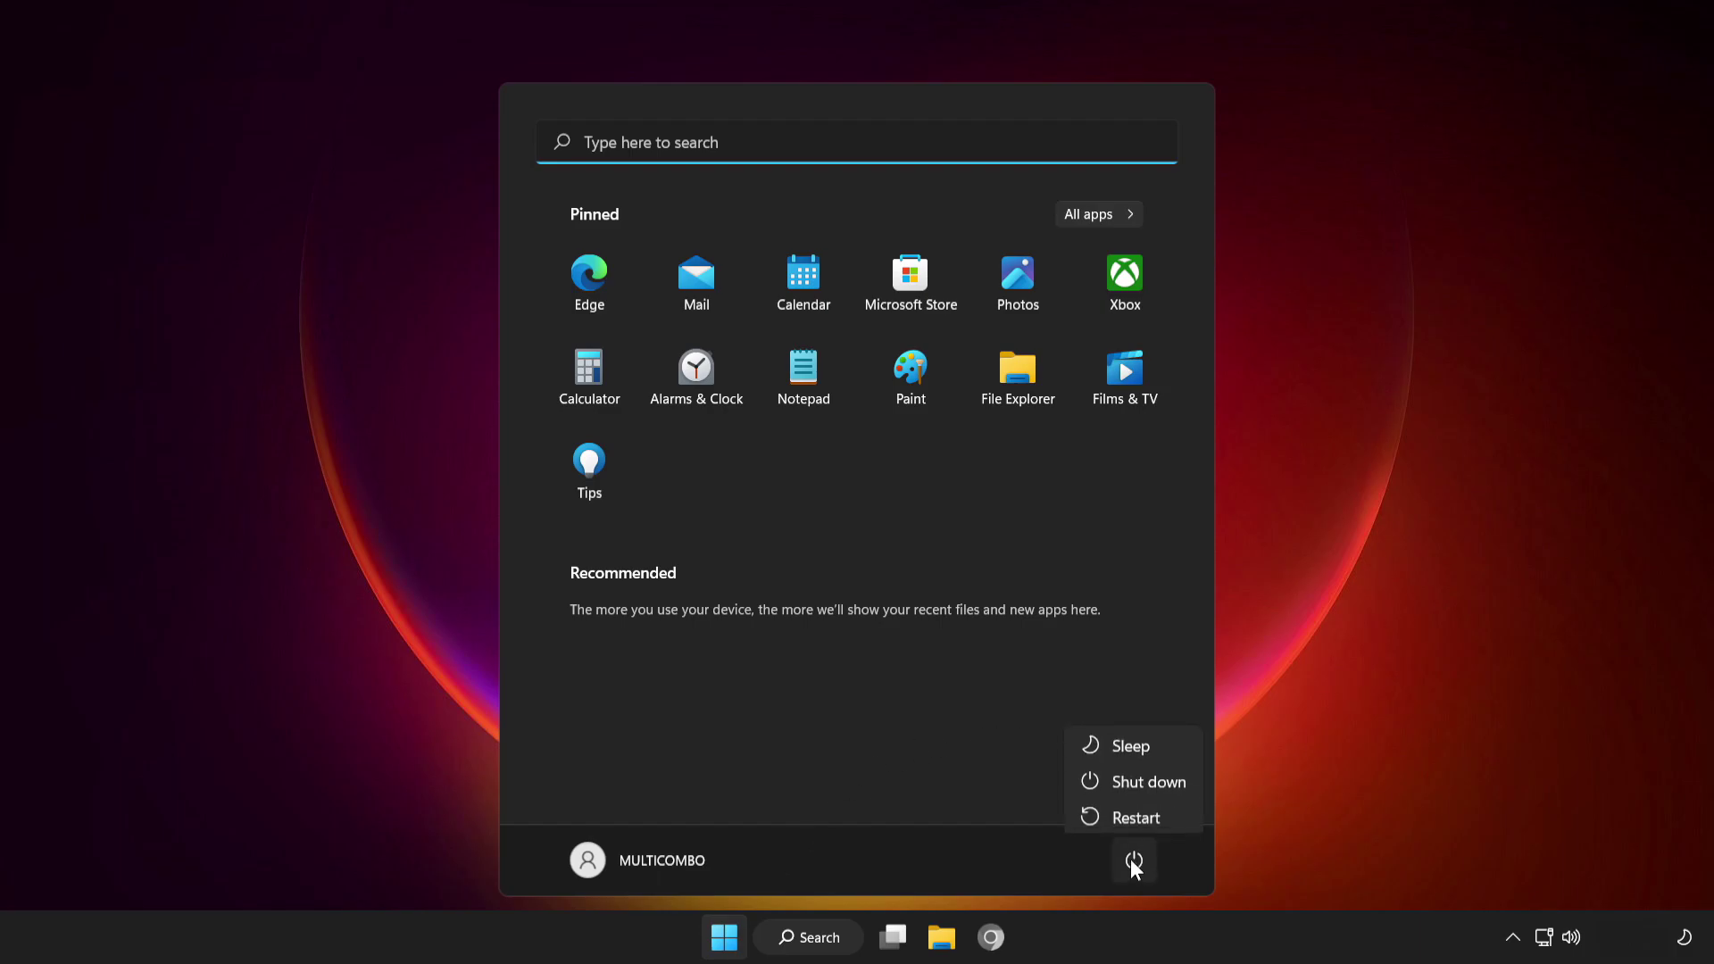